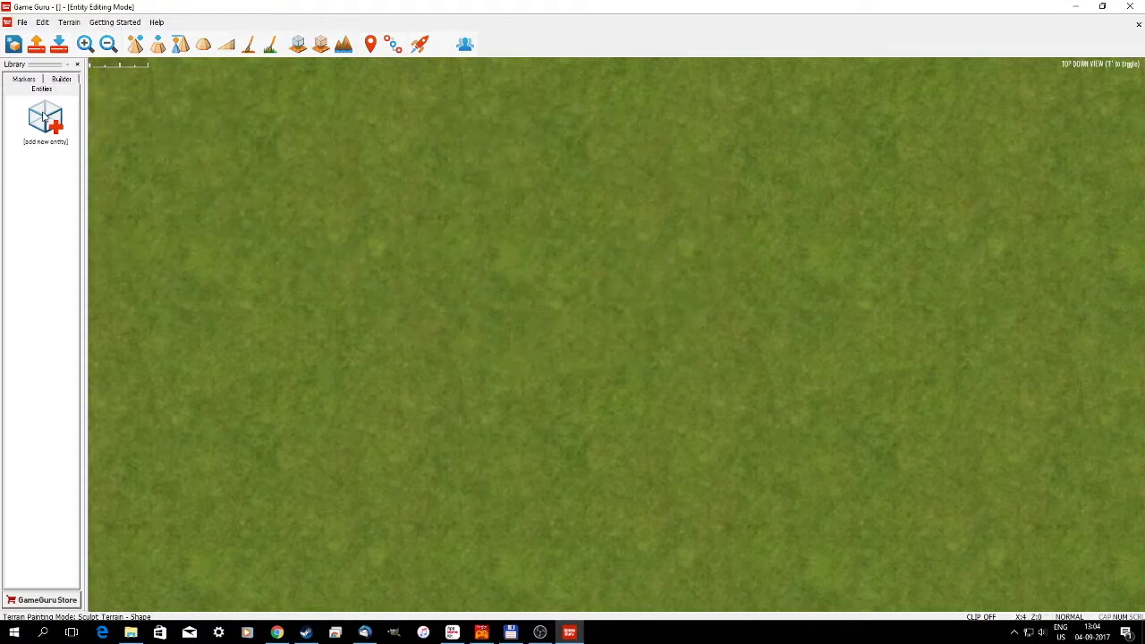
- Add the lvl1nr level model from the user entity collection and place it on the terrain
click(42, 116)
scroll(36, 514, down, 8)
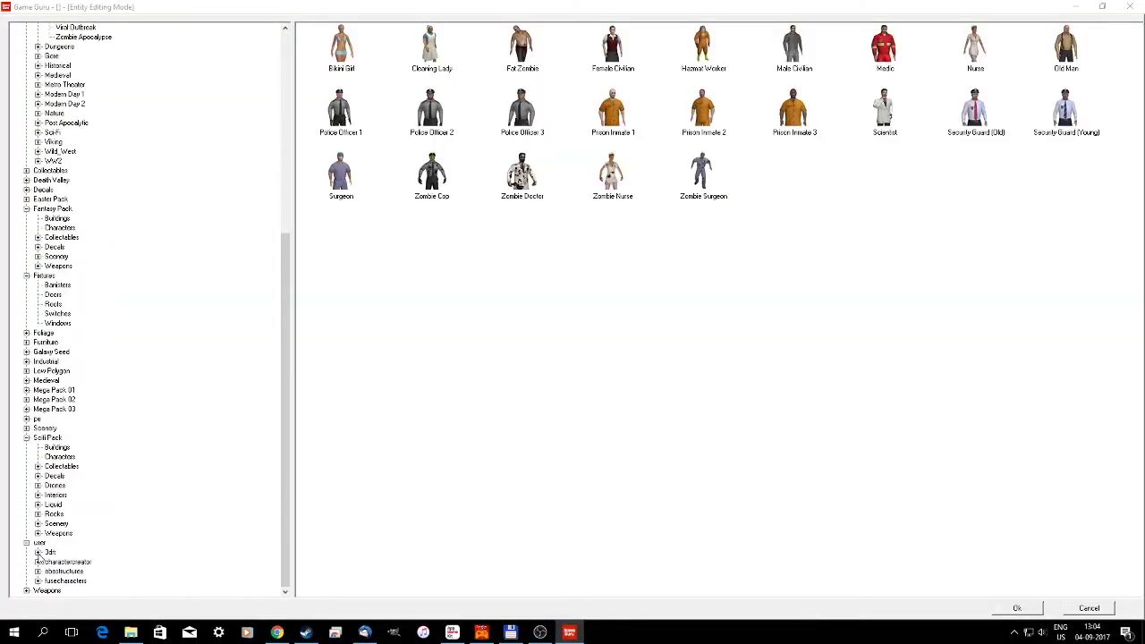
click(49, 552)
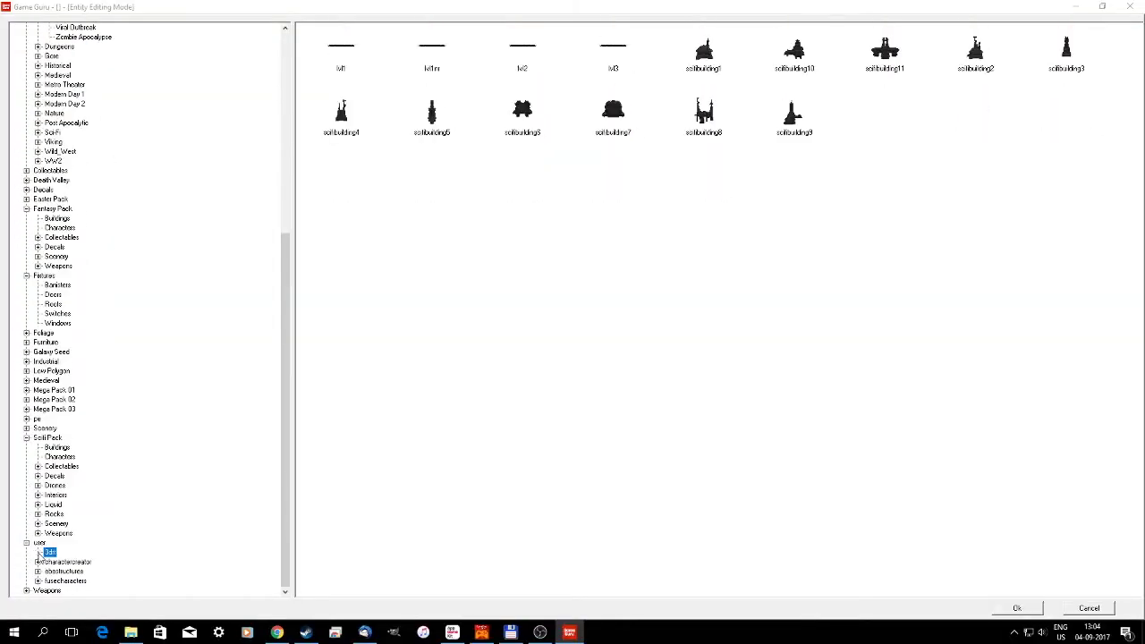
double_click(432, 51)
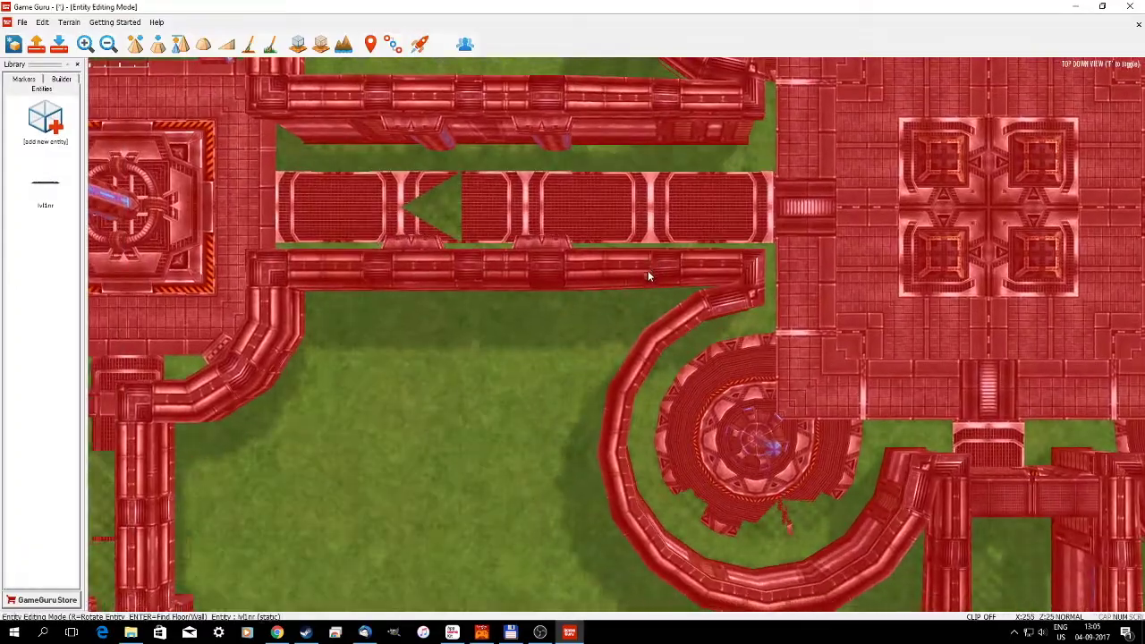
click(647, 271)
- In free flight view, select the level model and raise it slightly so the grass no longer pokes through its floors
key(f)
right_drag(648, 271, 716, 219)
key(w)
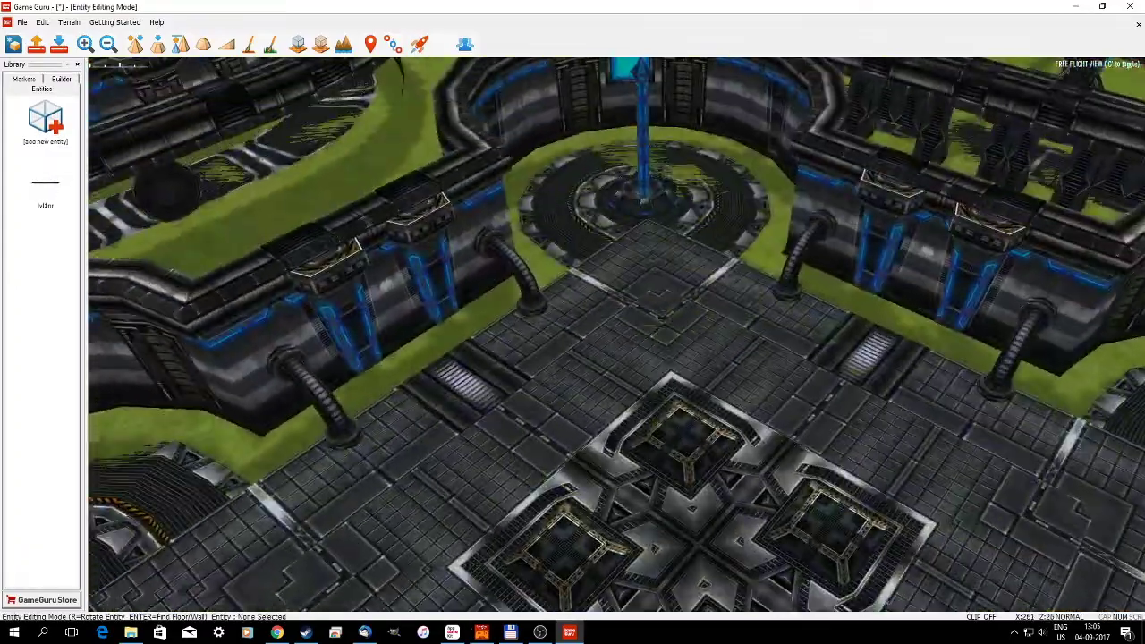
key(s)
right_drag(626, 349, 618, 360)
click(618, 360)
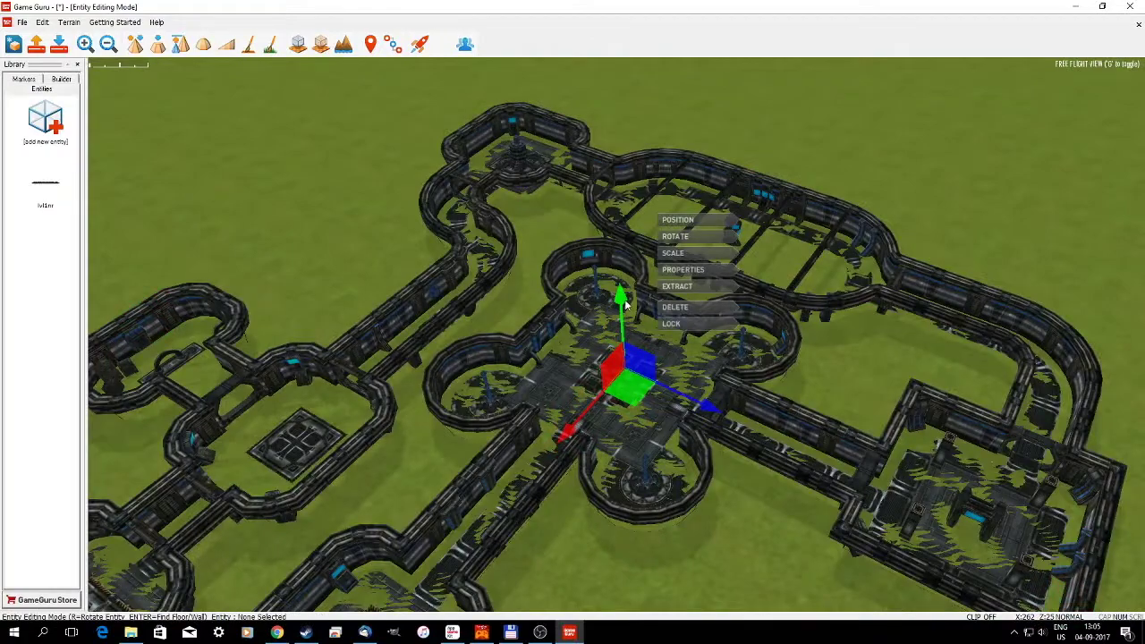
drag(624, 301, 624, 296)
- Examine the level's central hall and the corridor doorway between its two circular alcoves
right_drag(703, 446, 763, 480)
key(a)
key(w)
key(w)
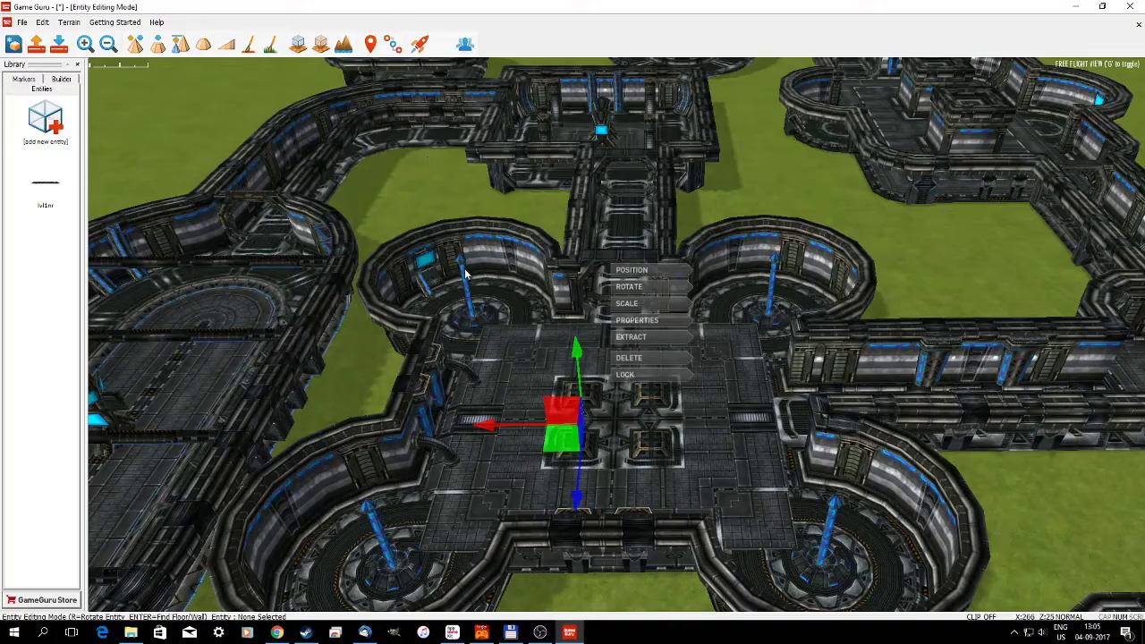
key(w)
right_drag(471, 282, 494, 252)
key(w)
key(s)
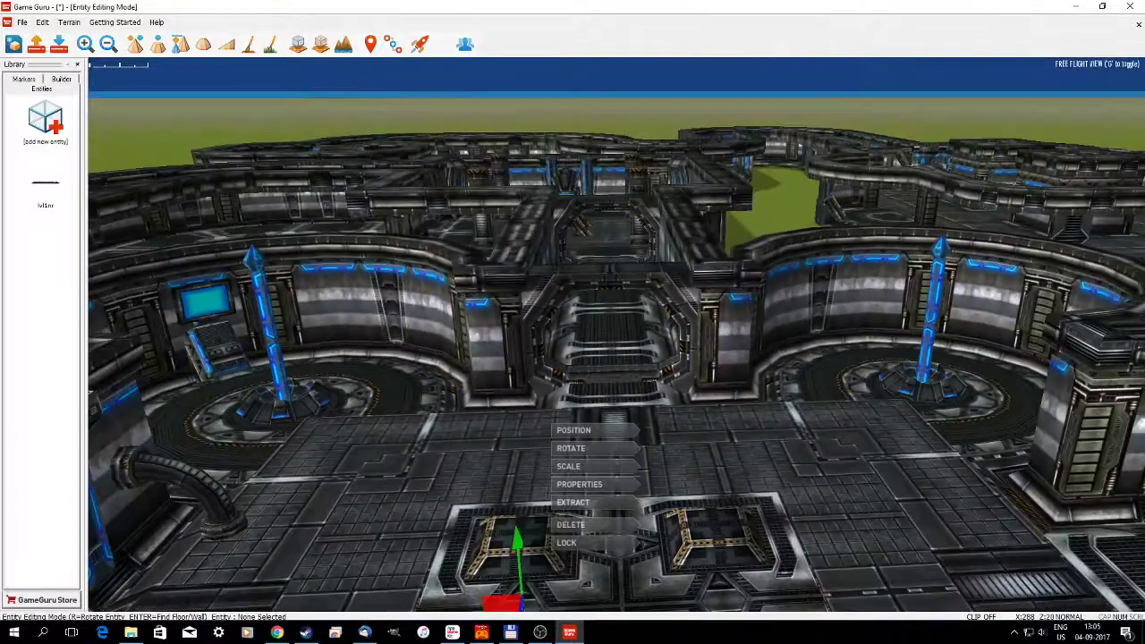
- Add Door (base) from the Scifi Pack interiors, rotate it to fit the central hall's corridor doorway, and lower it into the opening
click(44, 119)
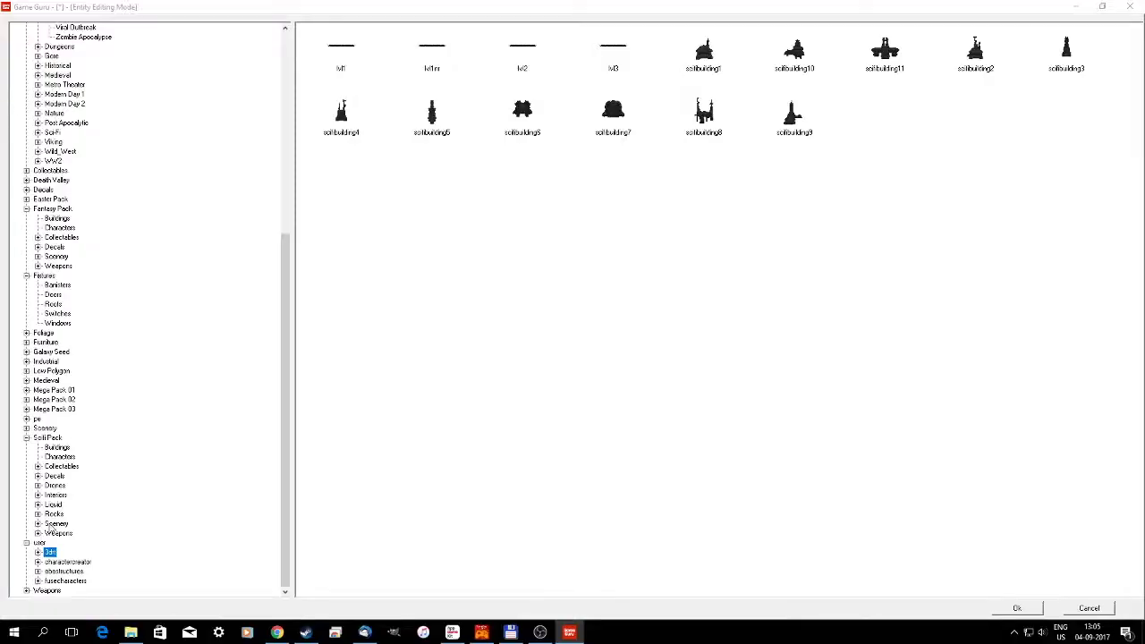
click(54, 495)
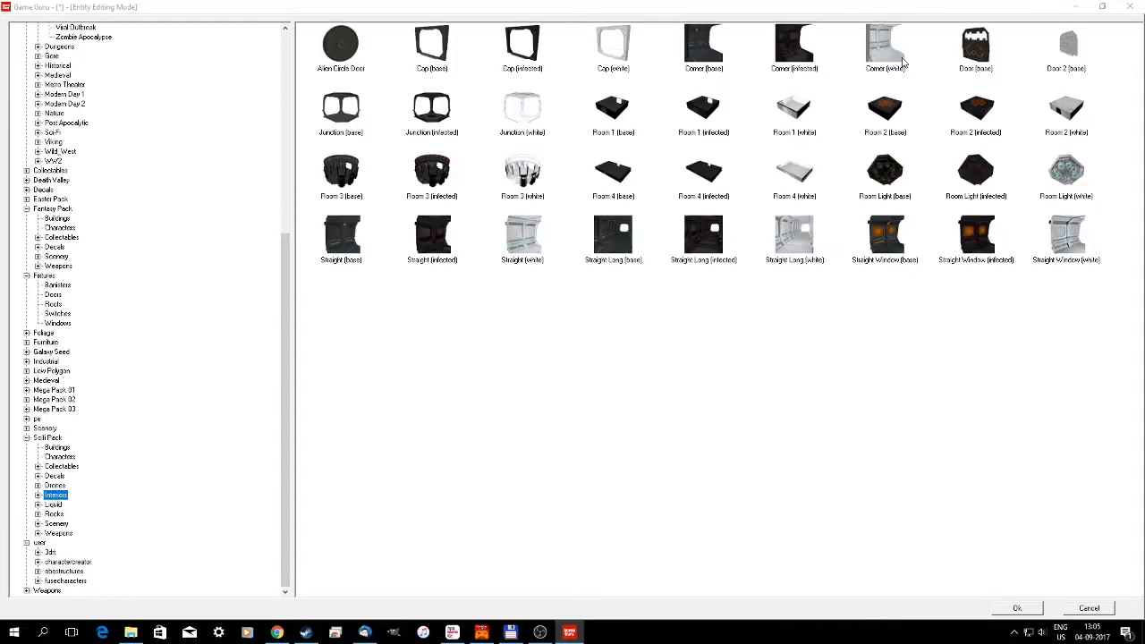
double_click(984, 53)
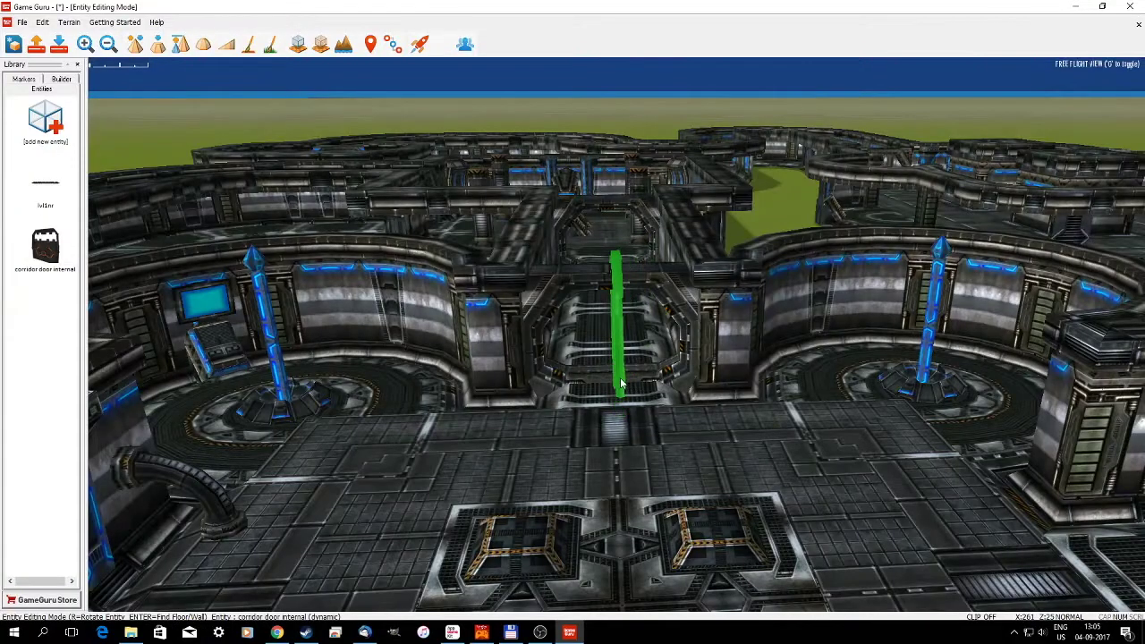
key(r)
key(r)
key(r)
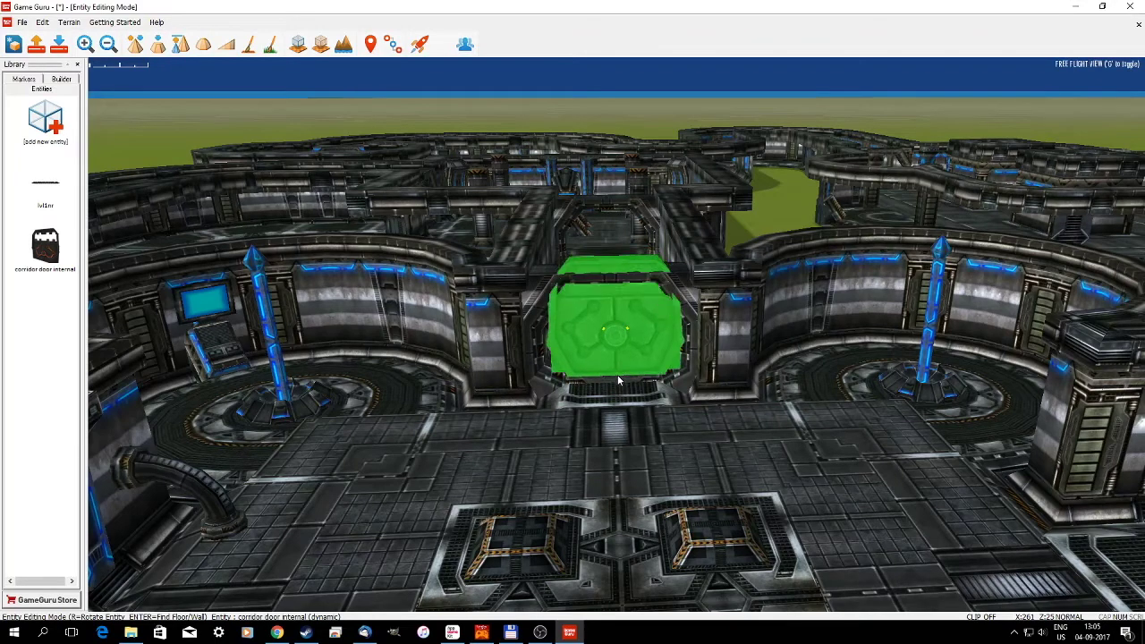
click(618, 371)
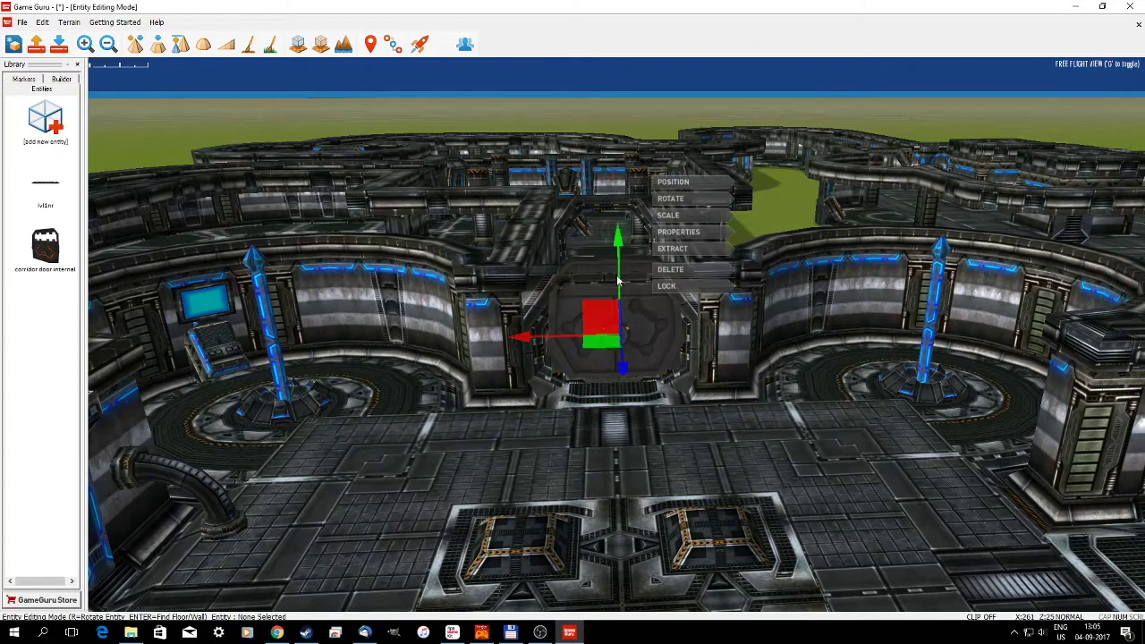
drag(619, 248, 619, 275)
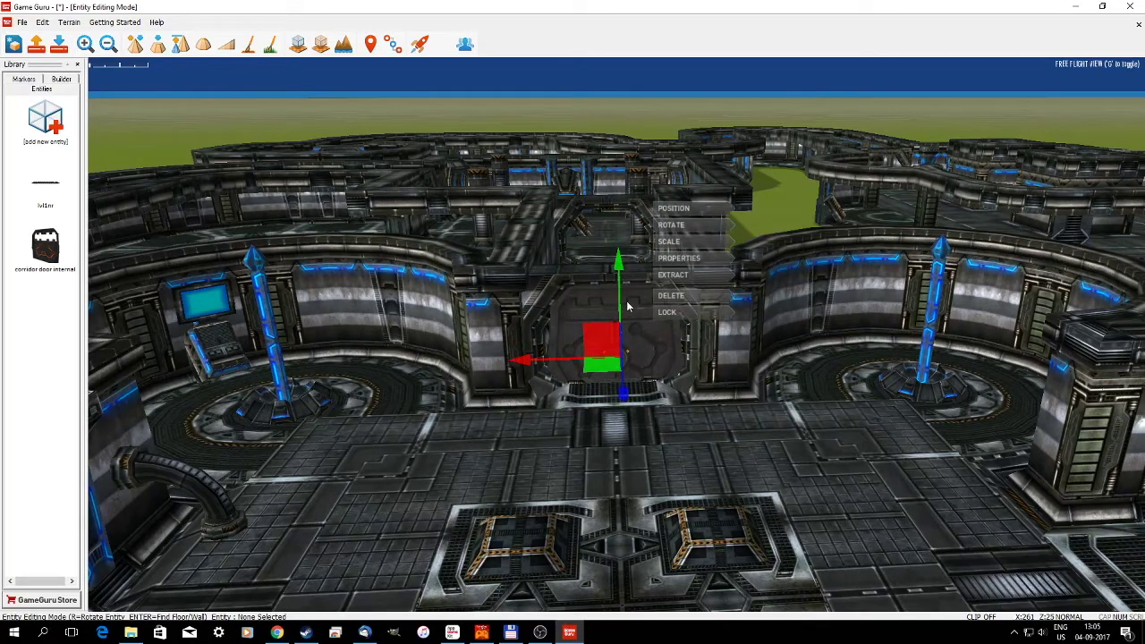
- Place a second corridor door in the frame at the corridor's far end, rotated across it, and adjust its height and depth
right_drag(625, 281, 539, 276)
key(w)
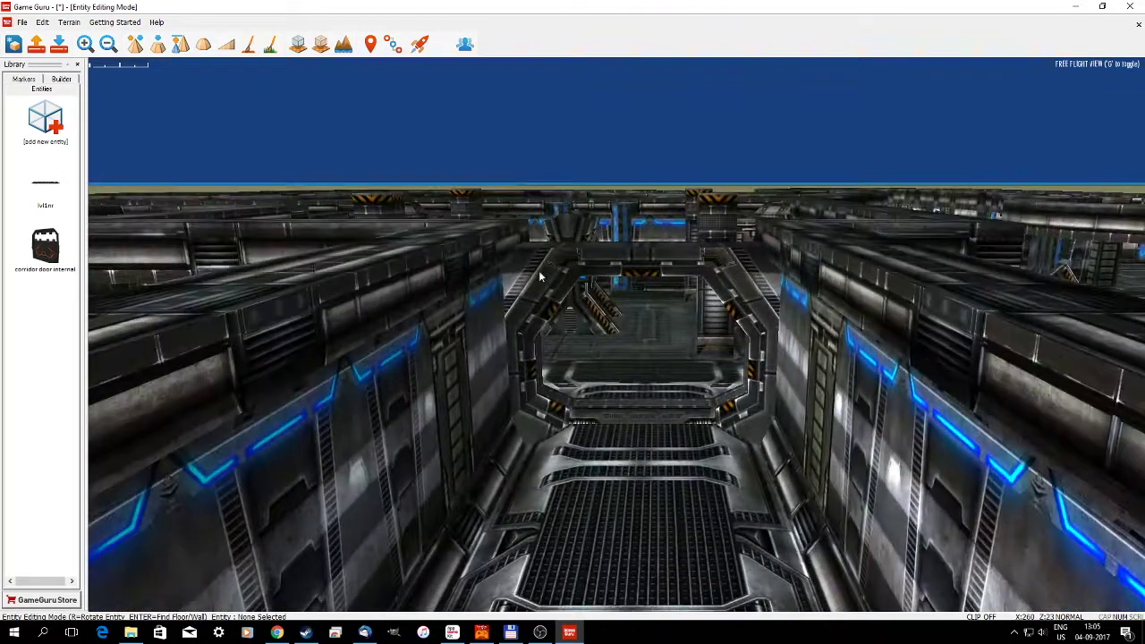
click(45, 243)
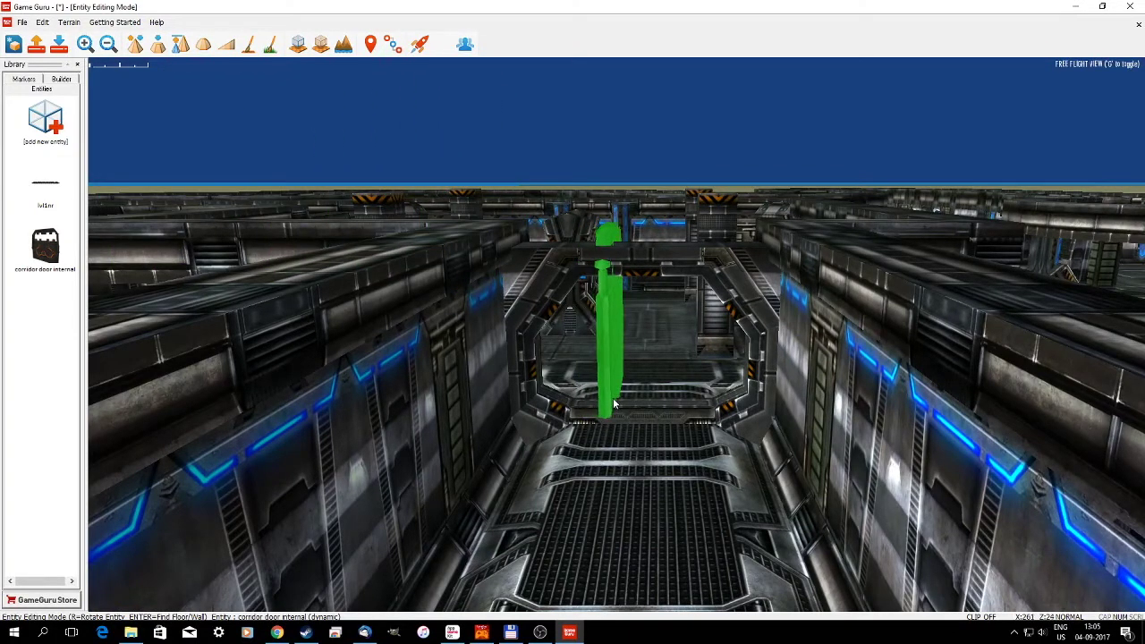
key(r)
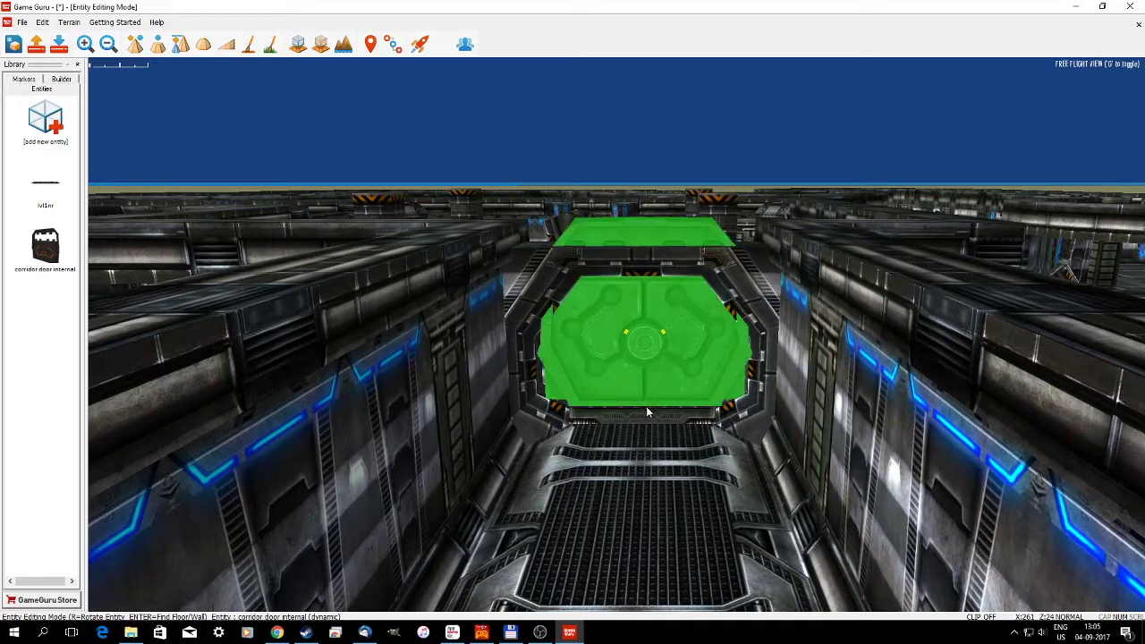
click(647, 407)
drag(647, 266, 647, 293)
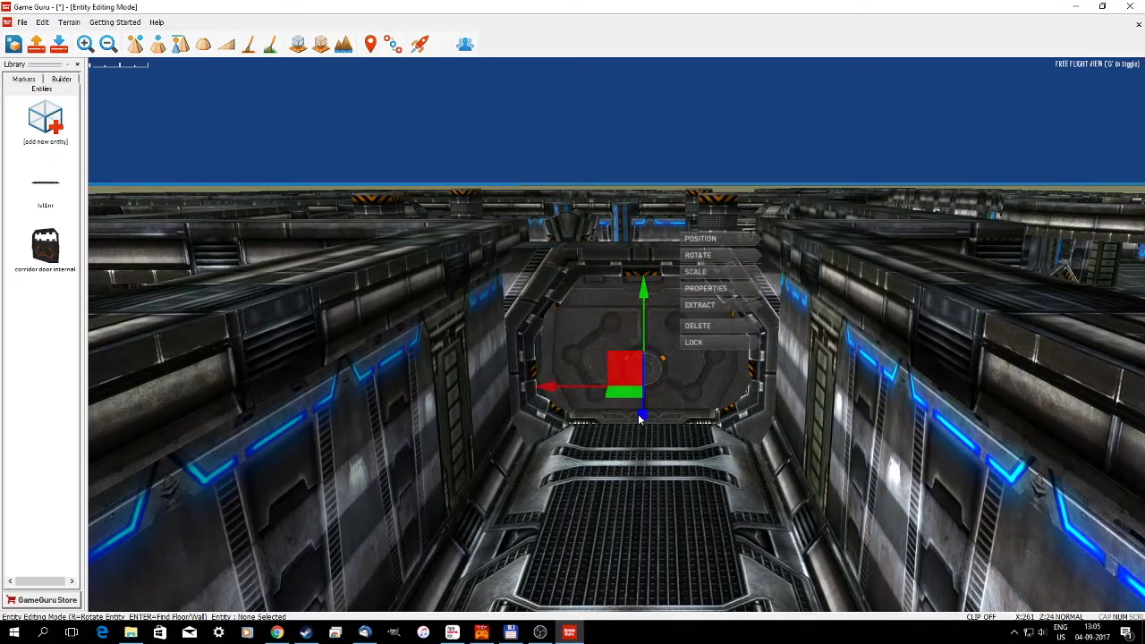
drag(641, 419, 641, 416)
- Place a third corridor door in the octagonal doorway of the room with the square pillars and lower it into the frame
key(s)
right_drag(640, 435, 672, 465)
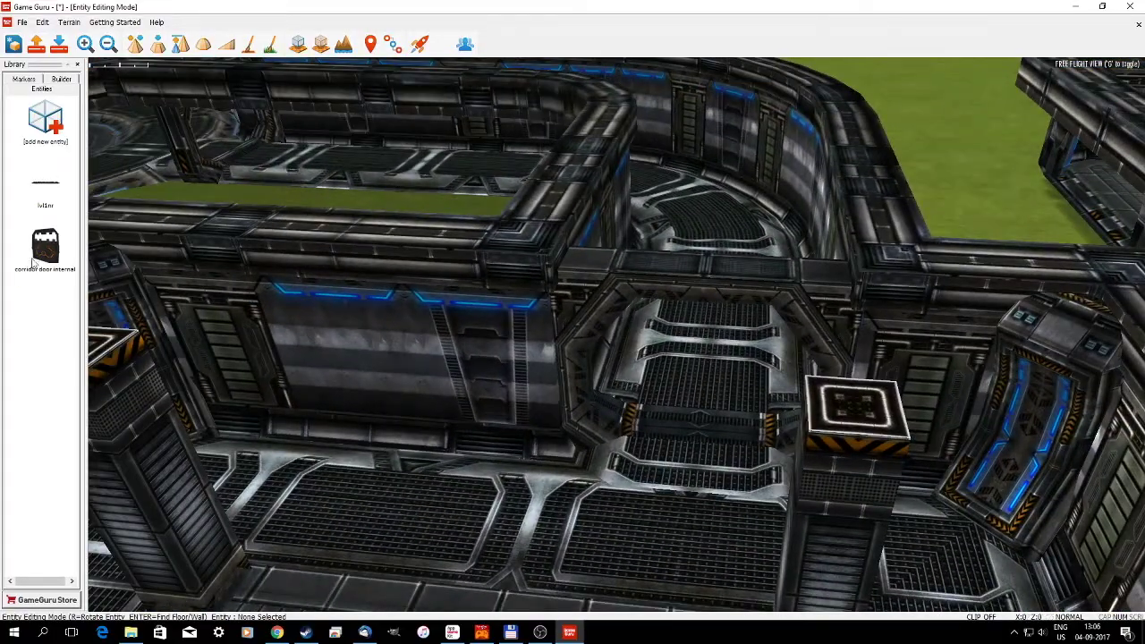
click(35, 259)
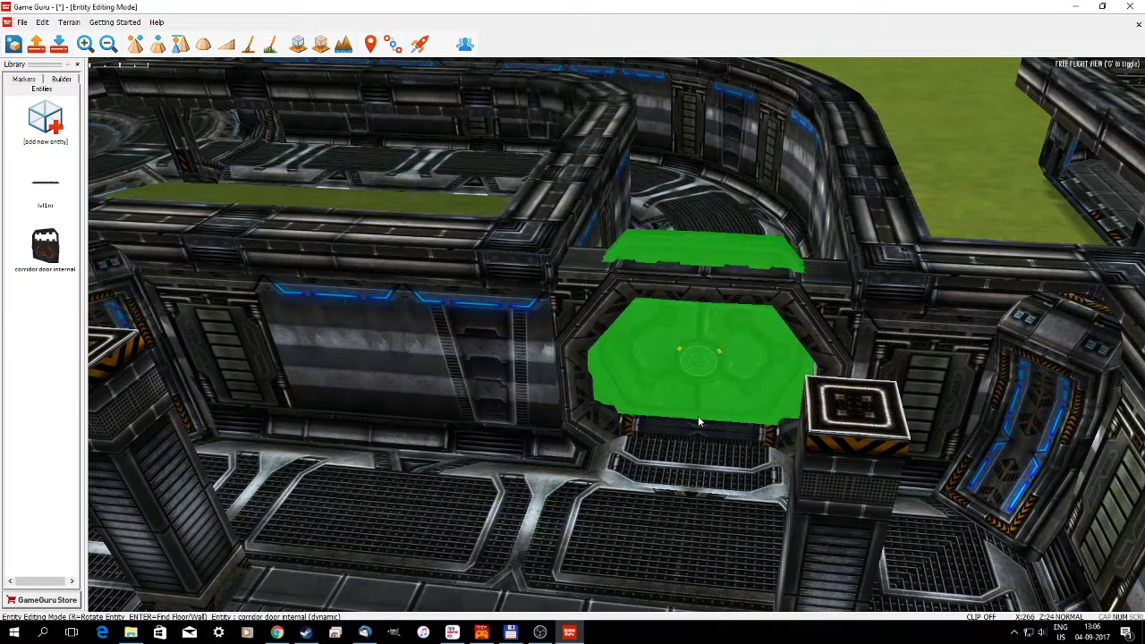
click(712, 392)
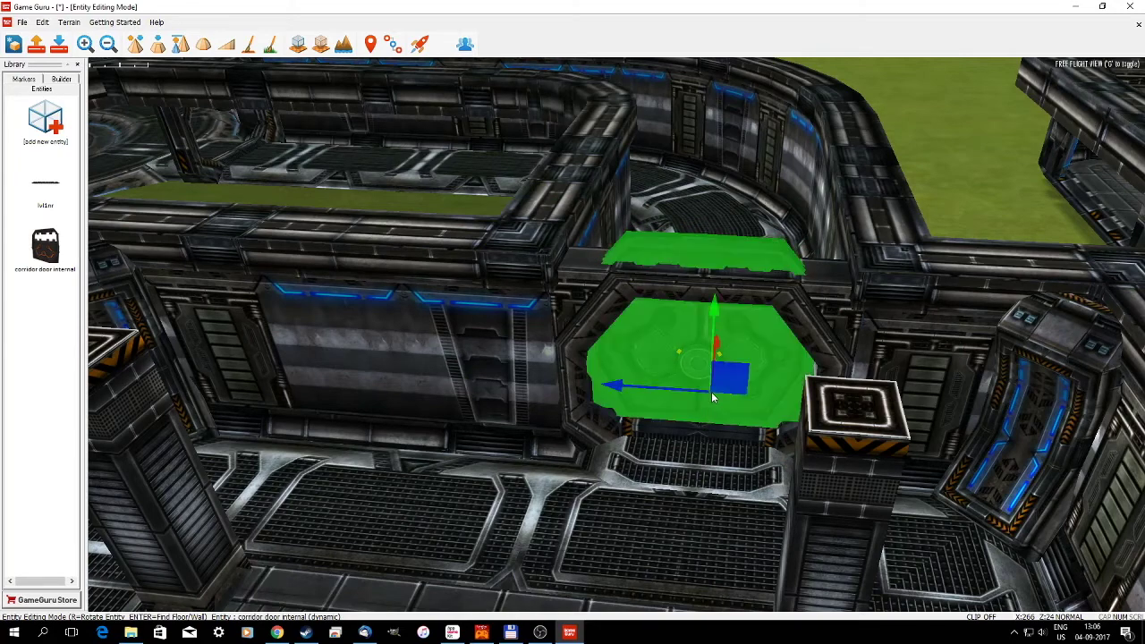
drag(713, 315, 716, 334)
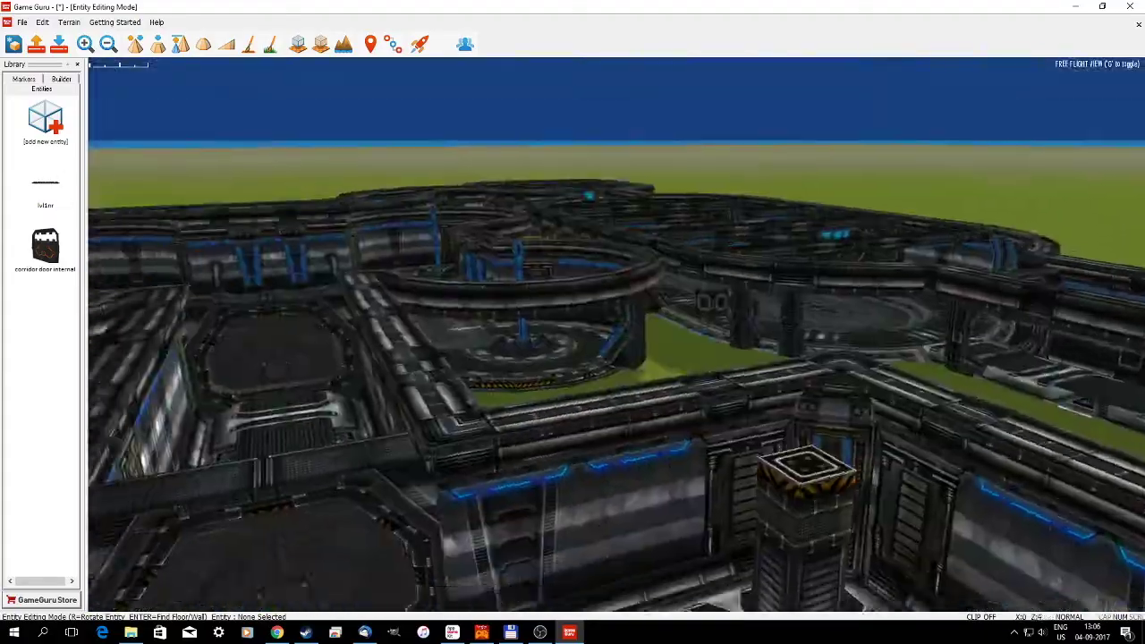
- Place a Player Start marker between the four floor panels of the central hall, rotated to face the corridor door
key(w)
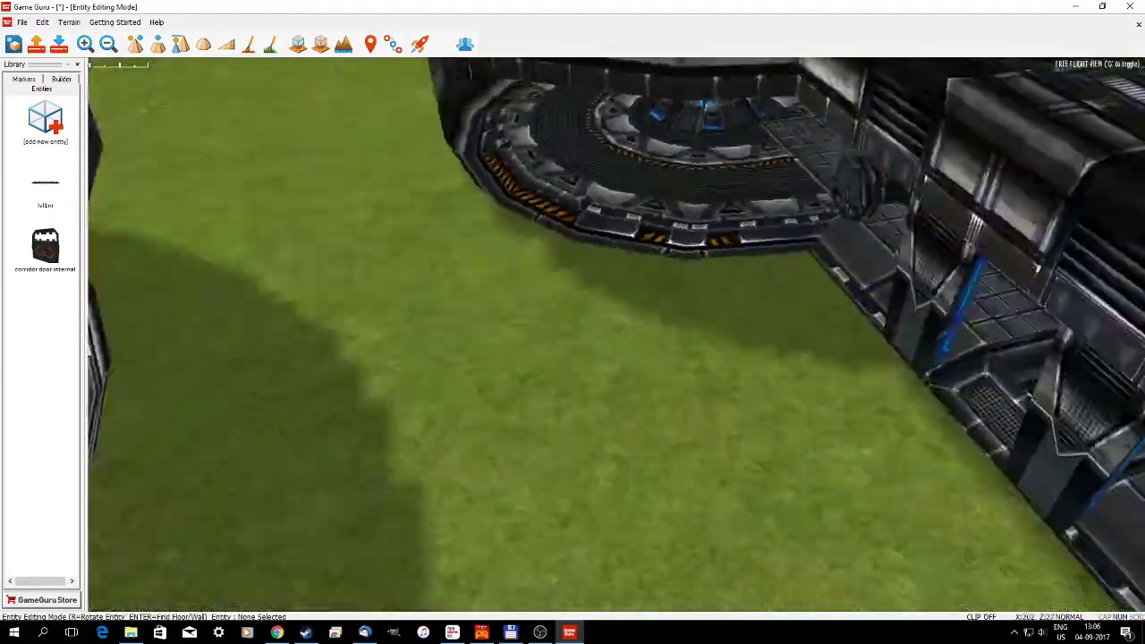
key(s)
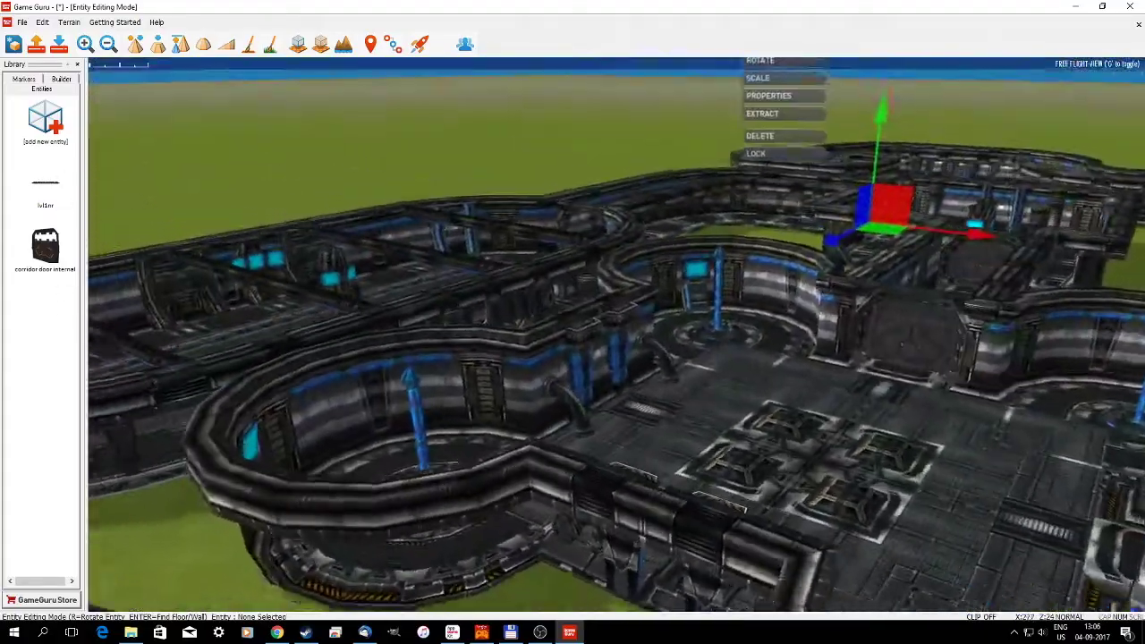
key(w)
key(s)
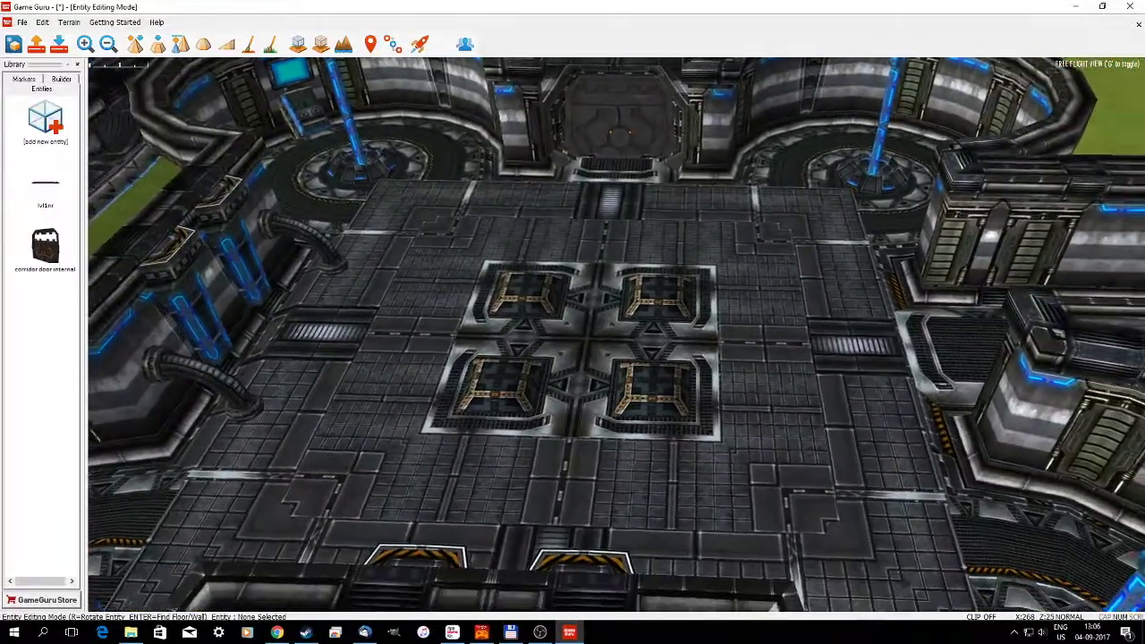
key(a)
click(26, 79)
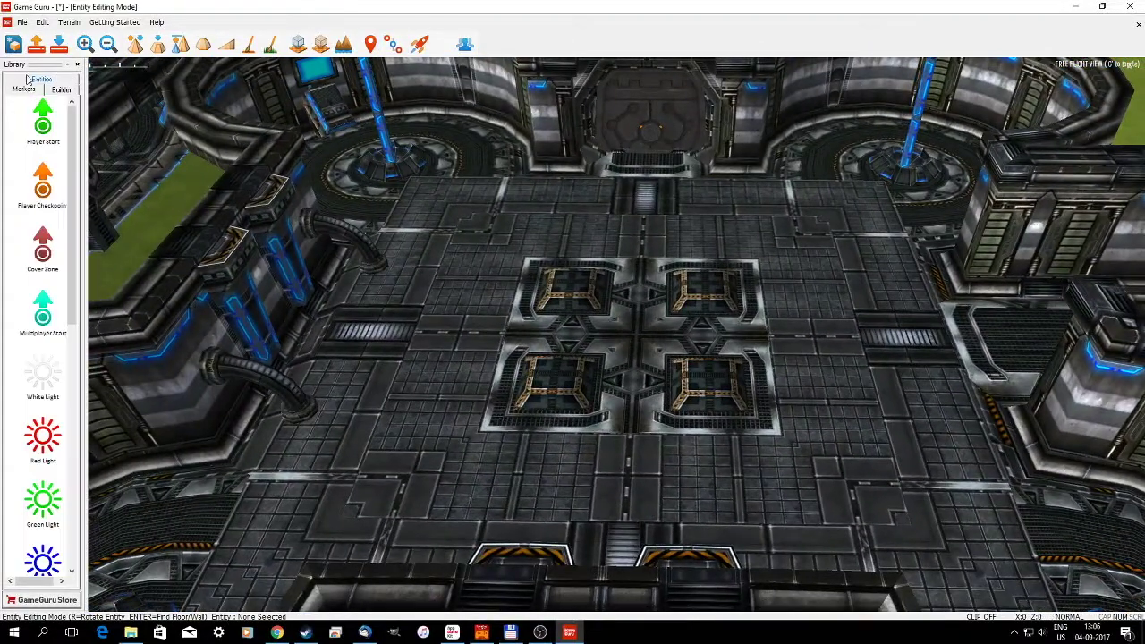
click(43, 116)
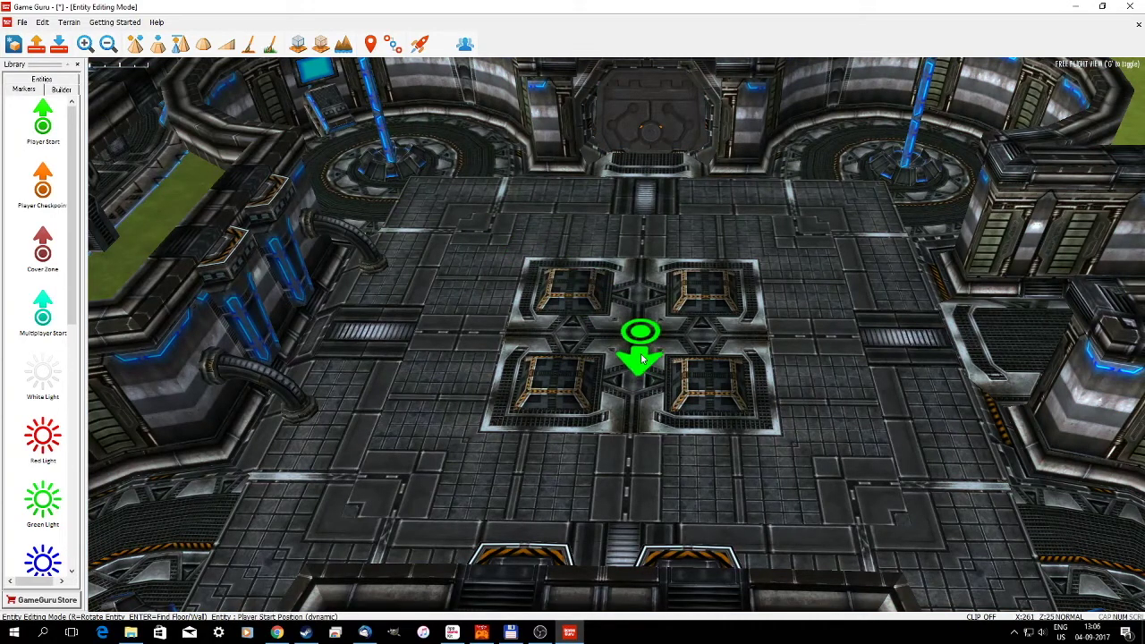
key(r)
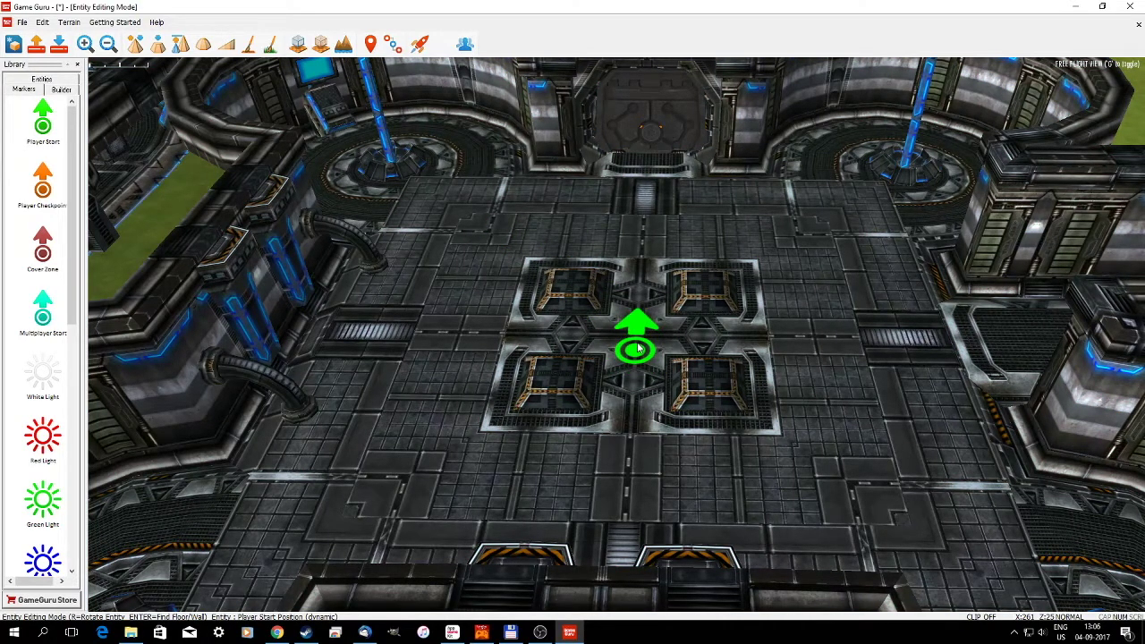
- Add Chainsaw Brute 1 from the Classics Freaks characters and place it in the circular alcove with the blue screen near the door
mouse_move(587, 397)
right_down()
mouse_move(573, 242)
mouse_move(667, 239)
mouse_move(707, 222)
mouse_move(583, 209)
mouse_move(648, 236)
mouse_move(693, 234)
mouse_move(586, 231)
mouse_move(546, 184)
mouse_move(573, 161)
mouse_move(566, 235)
mouse_move(634, 267)
mouse_move(625, 272)
right_up()
key(d)
key(d)
key(a)
key(w)
key(s)
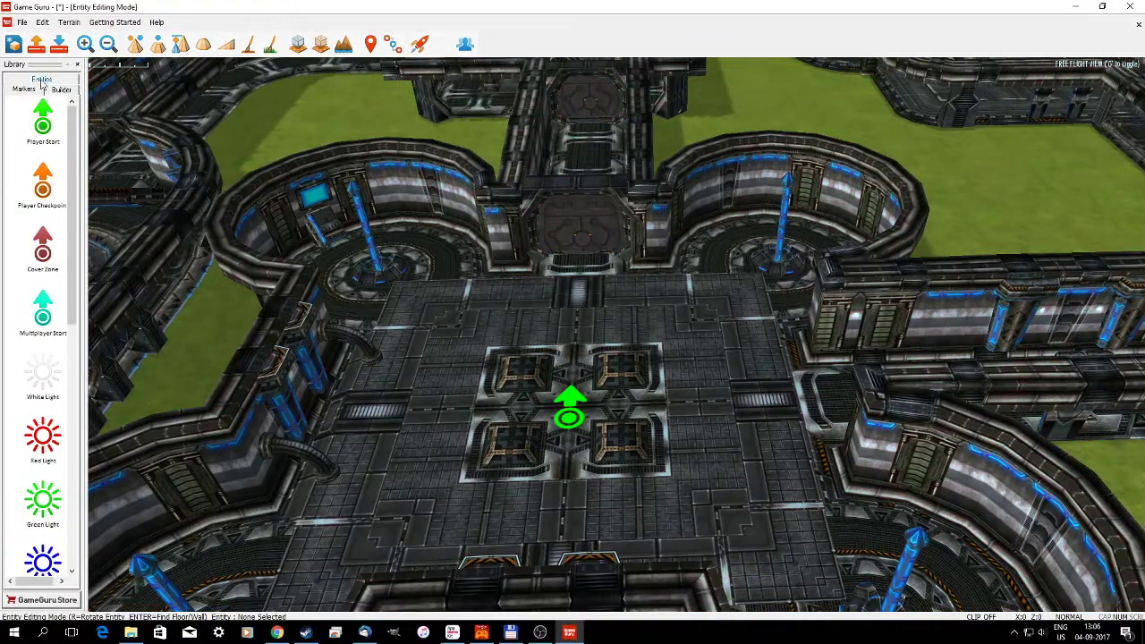
click(41, 82)
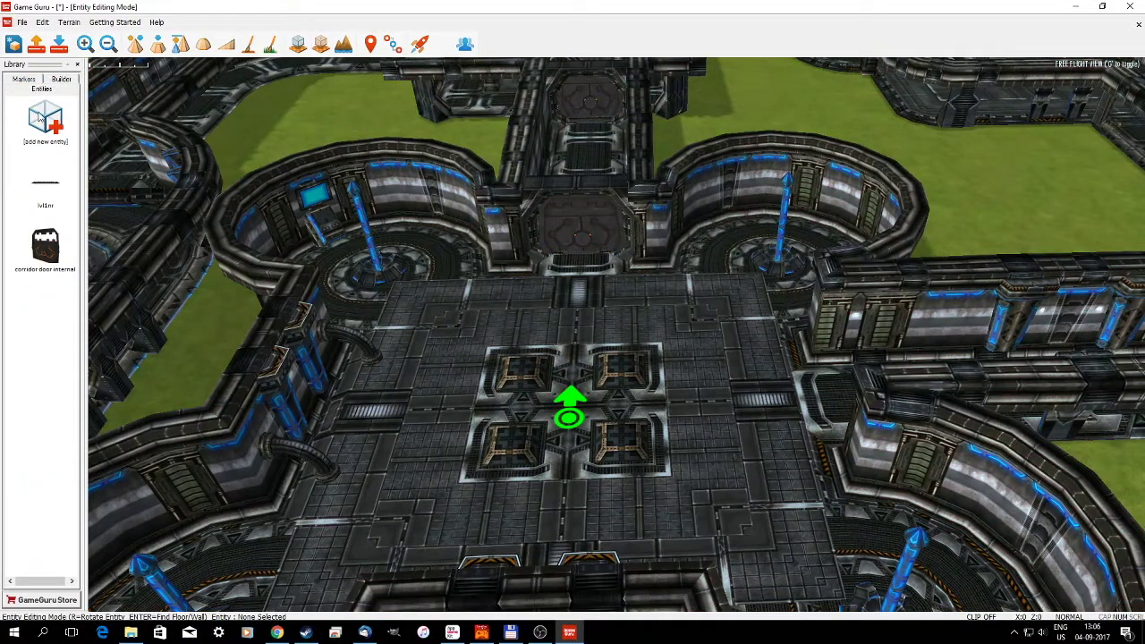
click(40, 116)
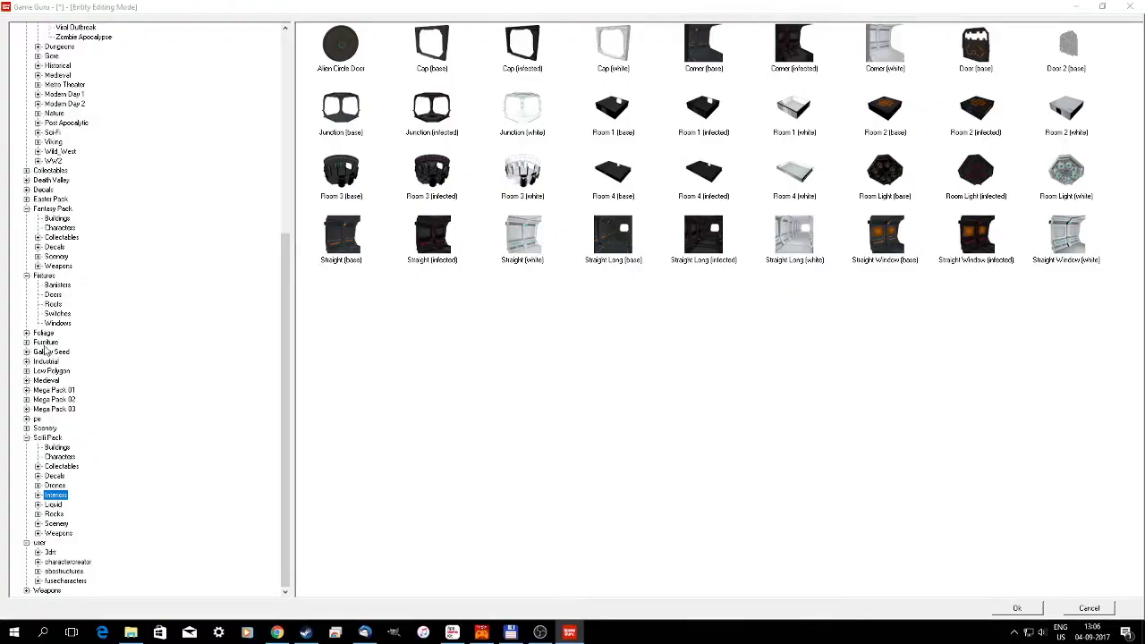
scroll(45, 352, up, 4)
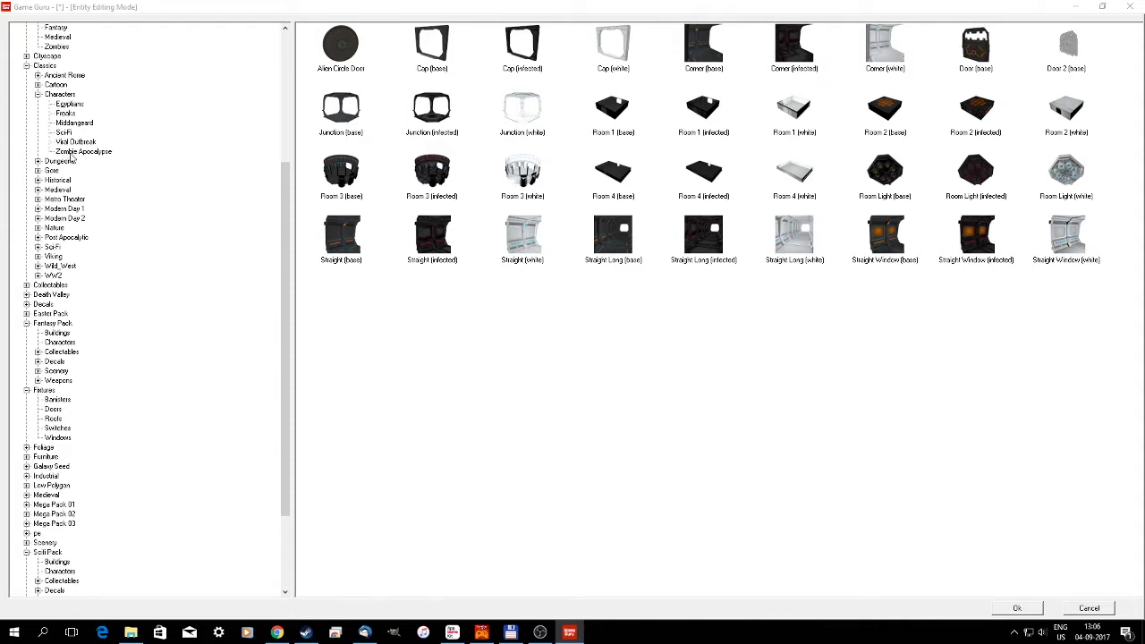
click(81, 151)
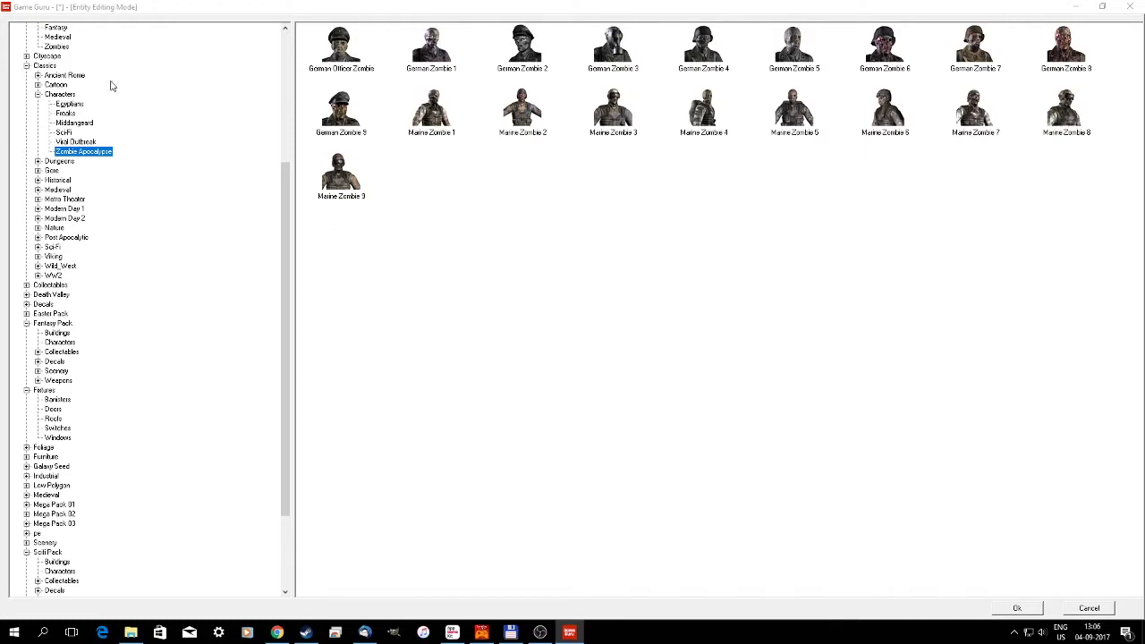
click(64, 113)
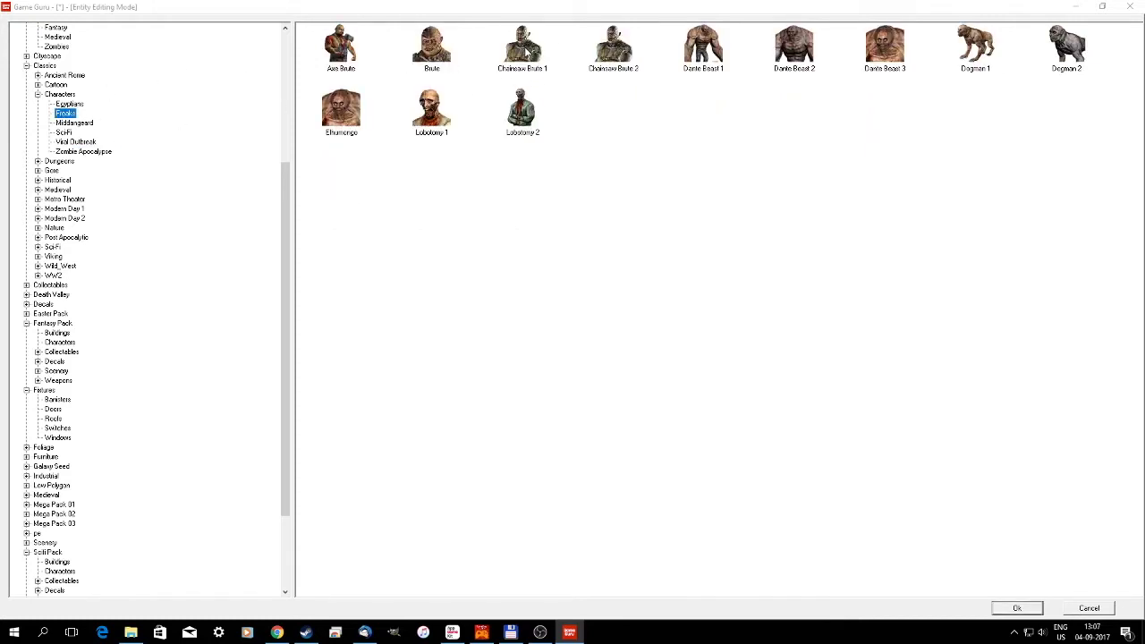
click(526, 50)
double_click(528, 51)
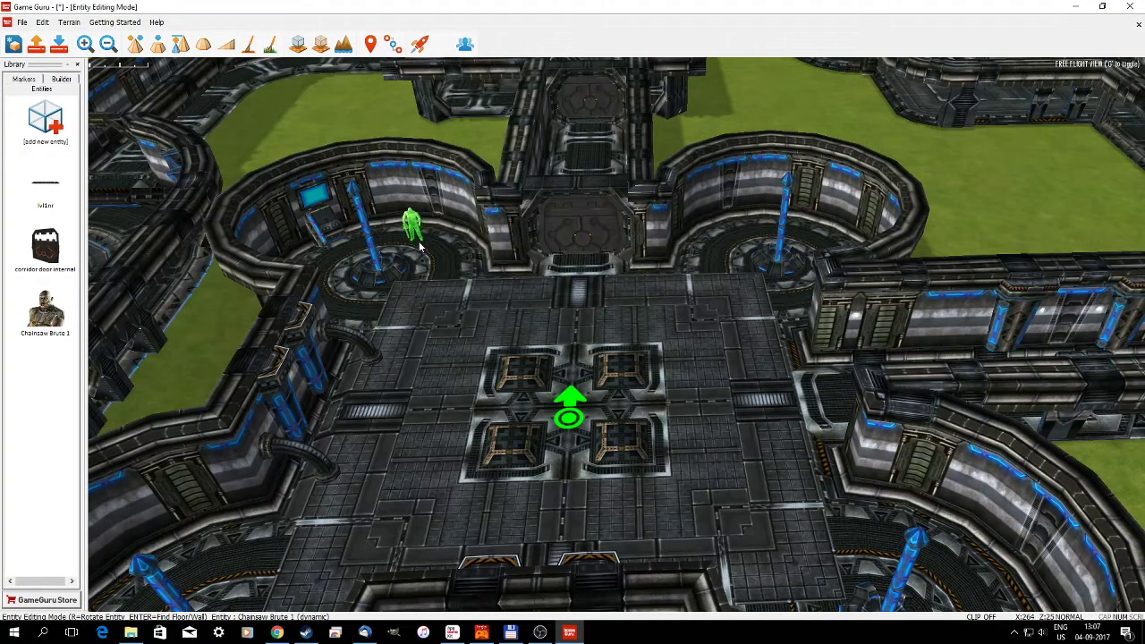
click(420, 248)
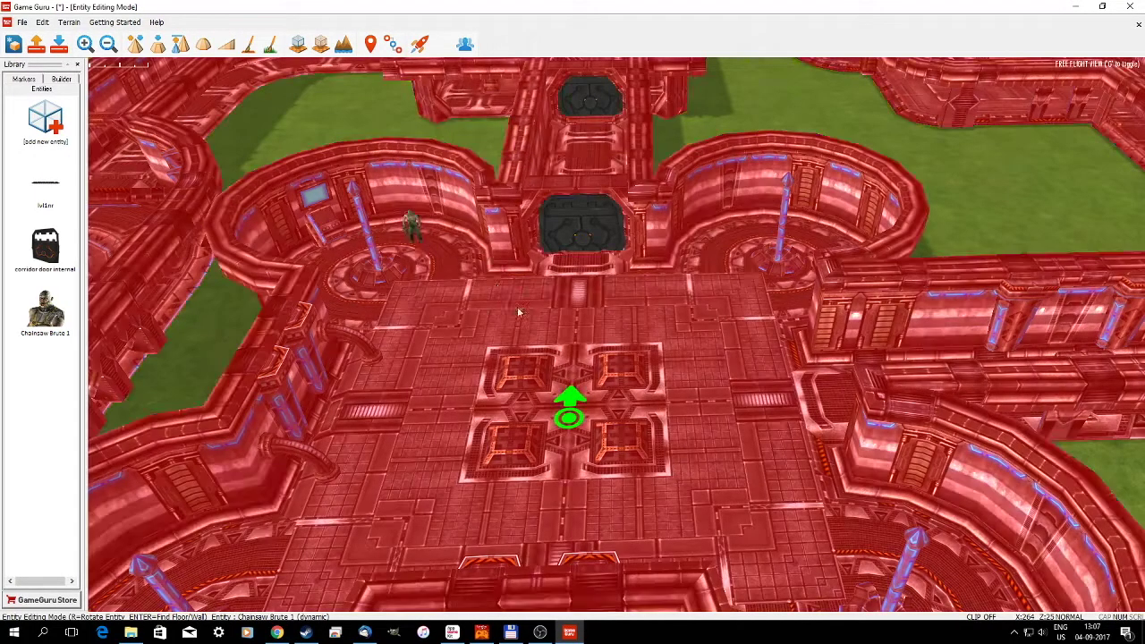
- Place another Chainsaw Brute 1 on the corridor floor just behind the central hall's door
right_drag(521, 312, 528, 340)
key(w)
key(w)
key(s)
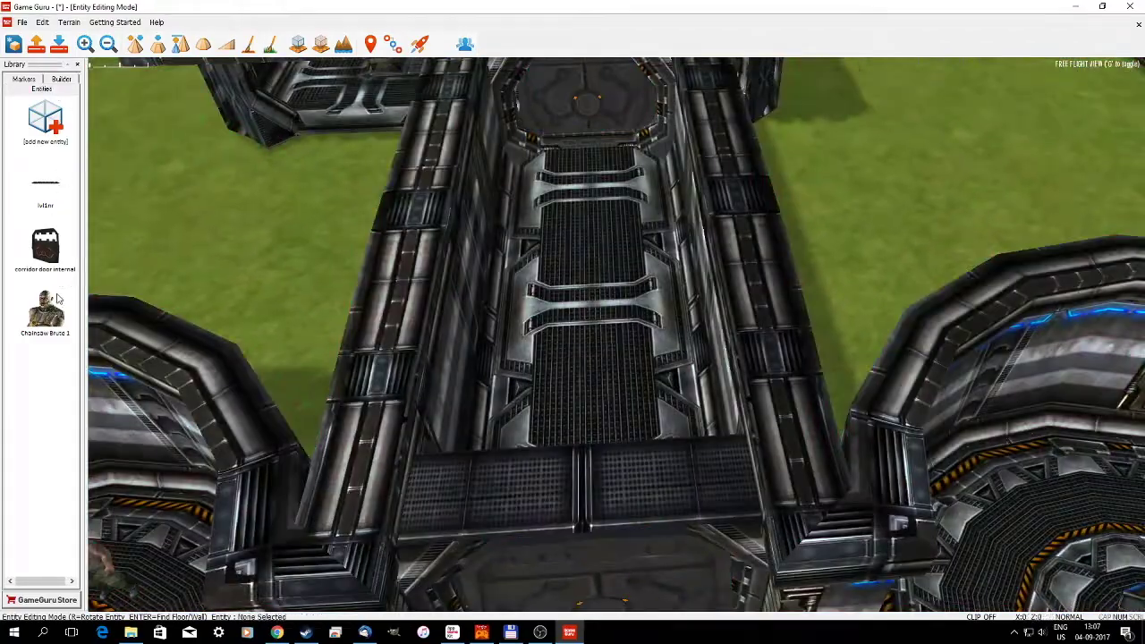
click(49, 310)
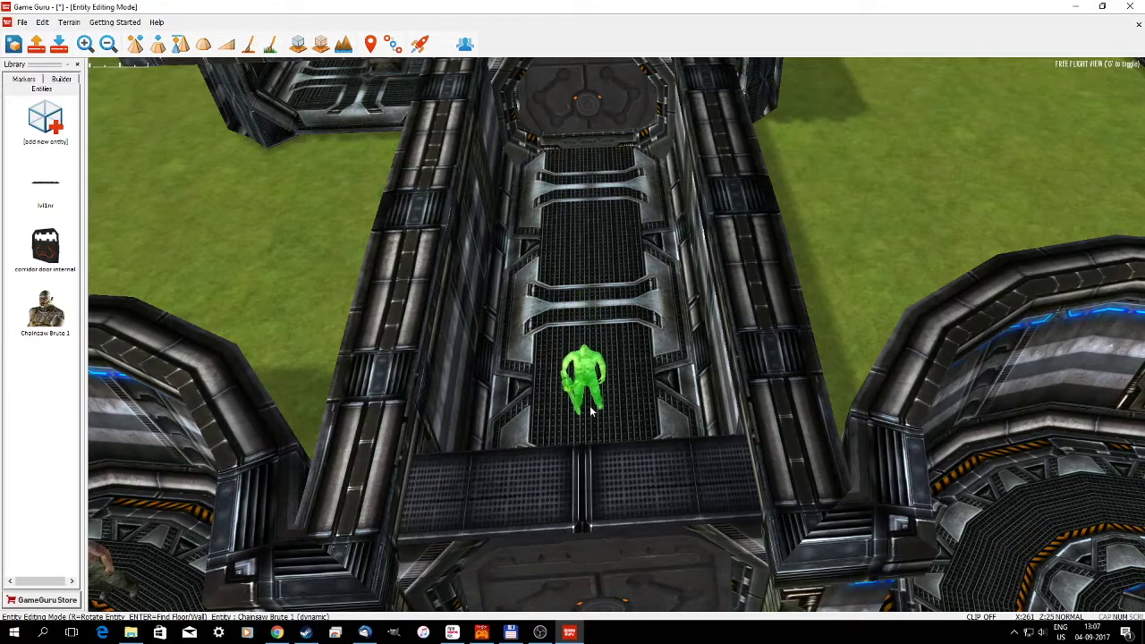
click(590, 410)
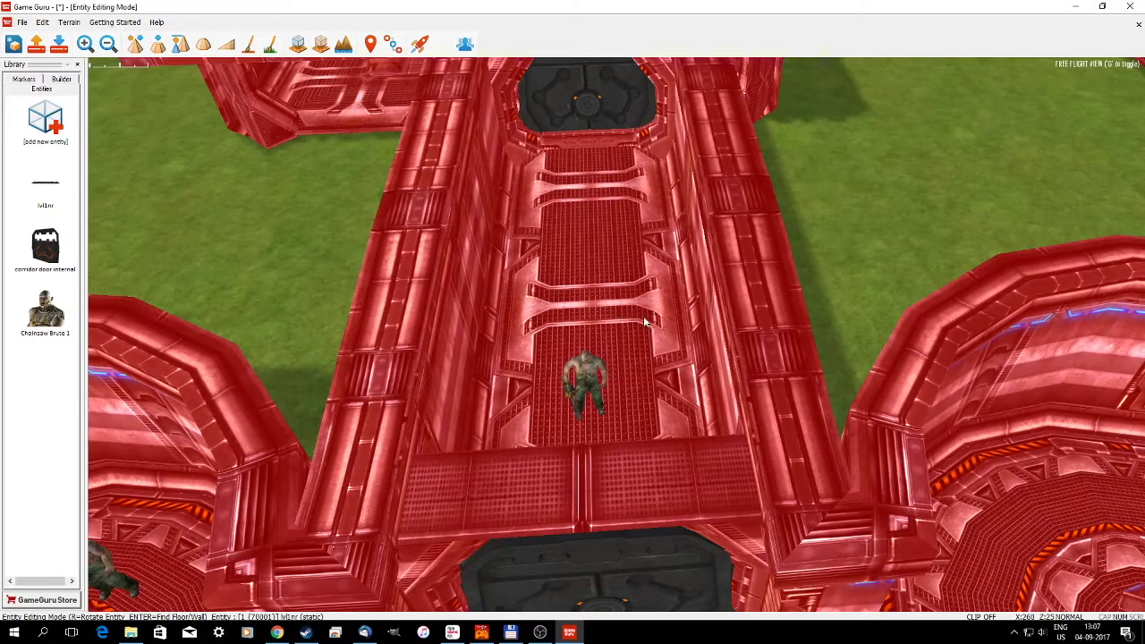
- Add Combat Mutant from the Characters library and place it in the corridor in front of the far octagonal door
mouse_move(644, 322)
right_down()
mouse_move(646, 268)
mouse_move(645, 308)
right_up()
key(w)
key(s)
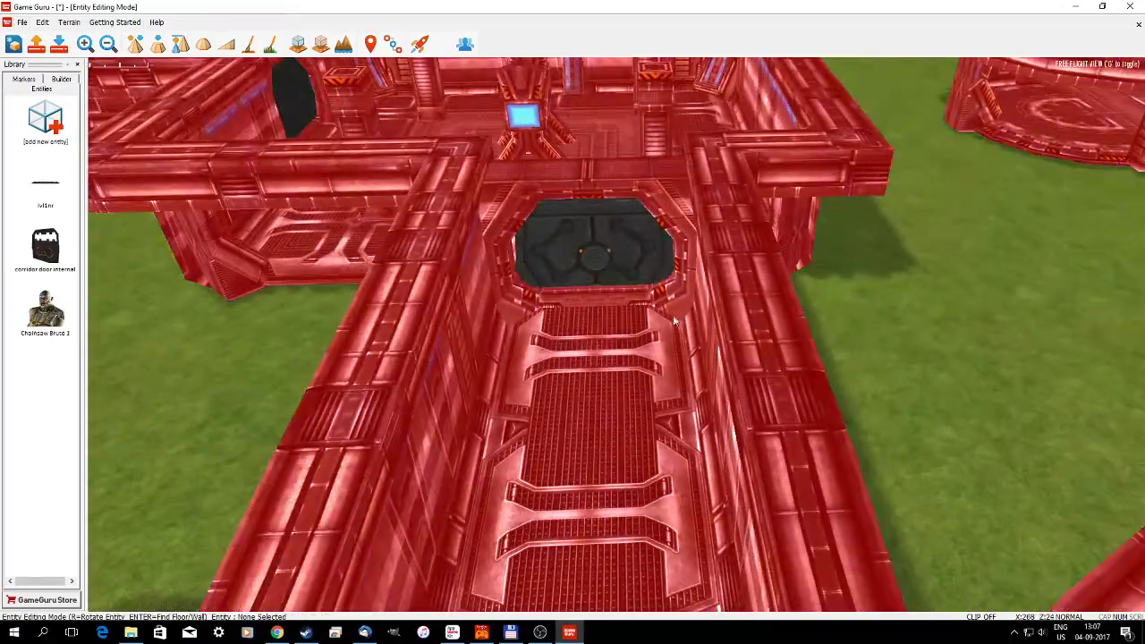
click(33, 134)
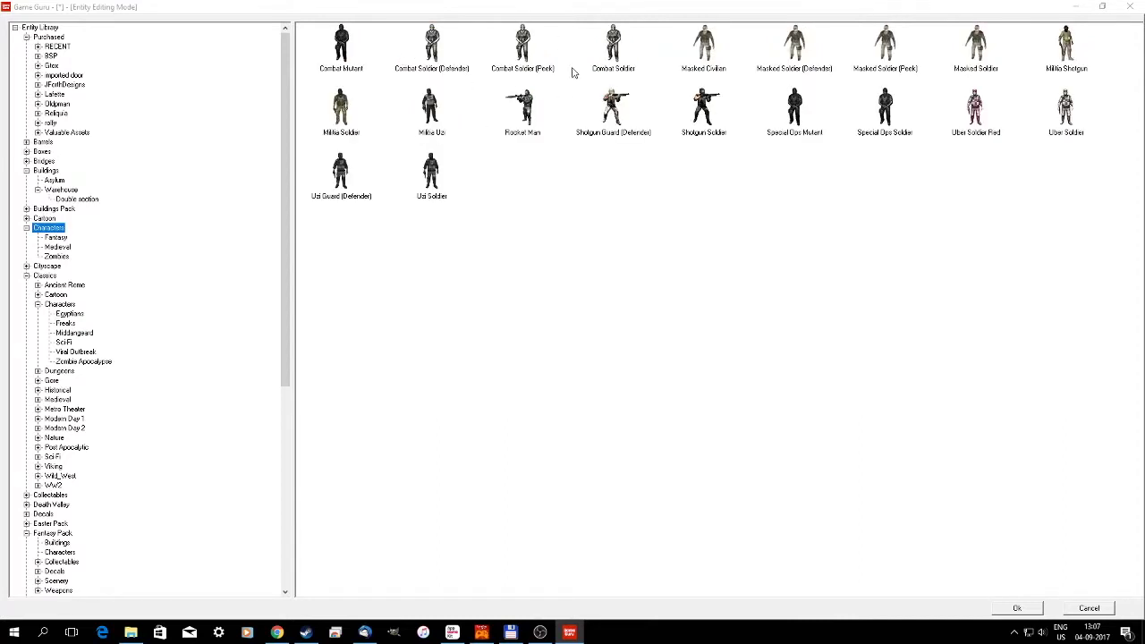
double_click(343, 46)
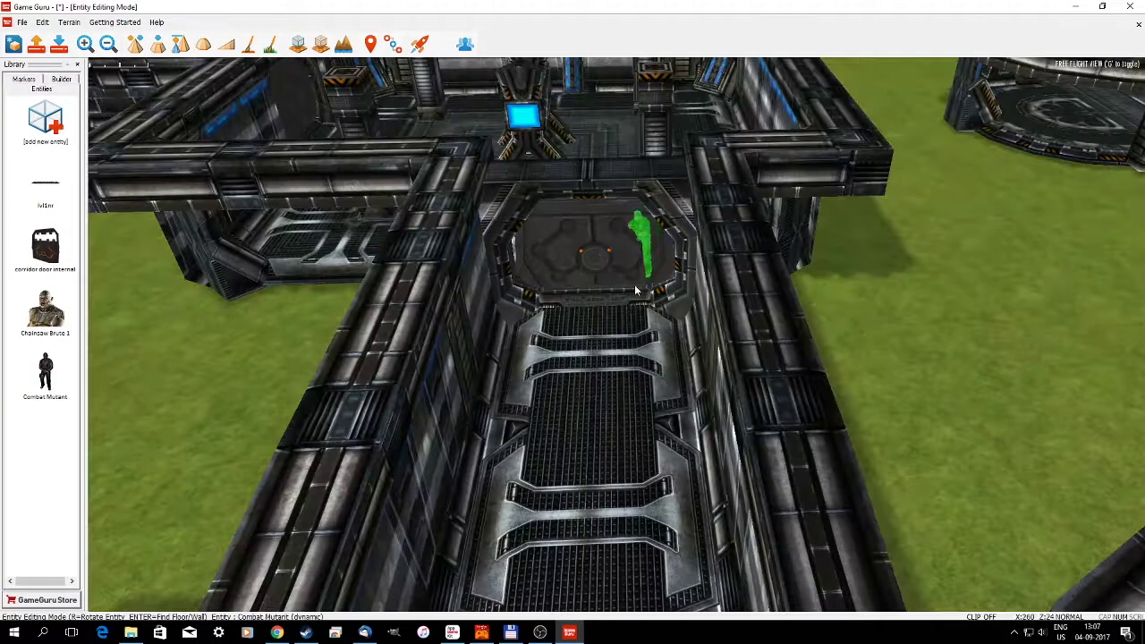
click(653, 359)
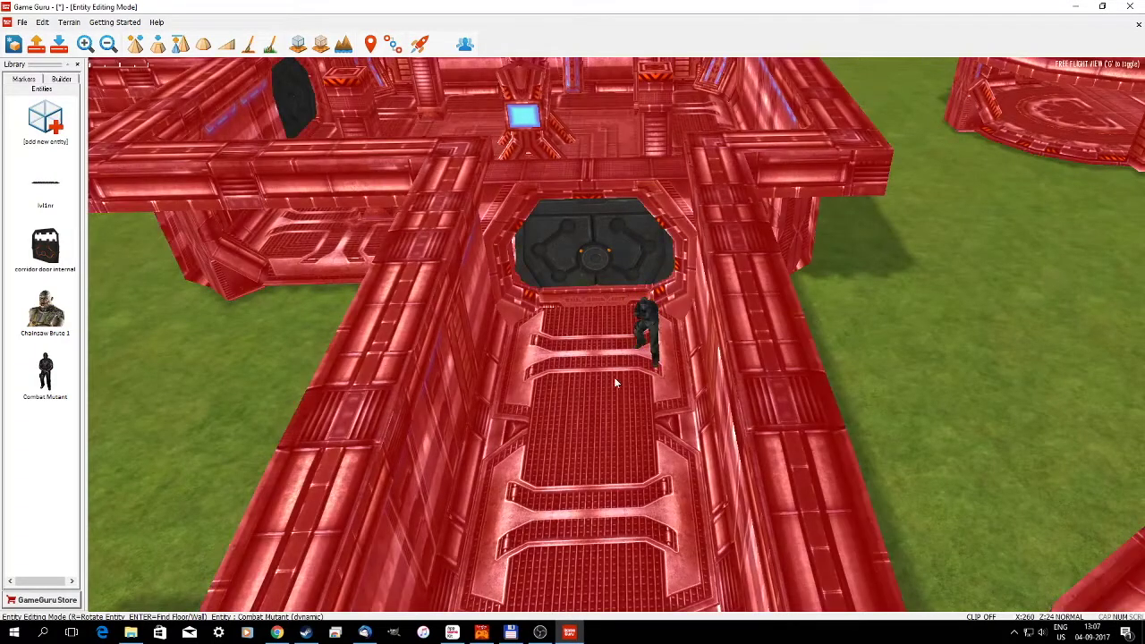
- Add Uber Soldier Red from the Characters library and place it in the room with the glowing blue column
right_drag(616, 375, 616, 430)
key(s)
key(s)
right_drag(616, 357, 671, 349)
key(s)
key(d)
right_drag(761, 367, 674, 365)
click(43, 124)
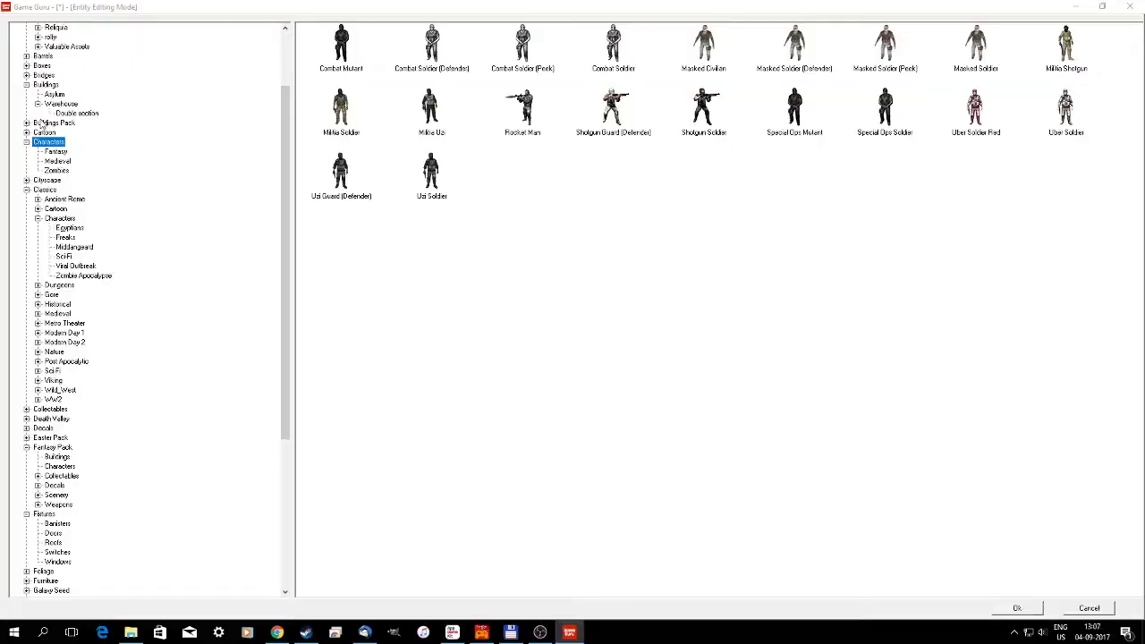
double_click(976, 108)
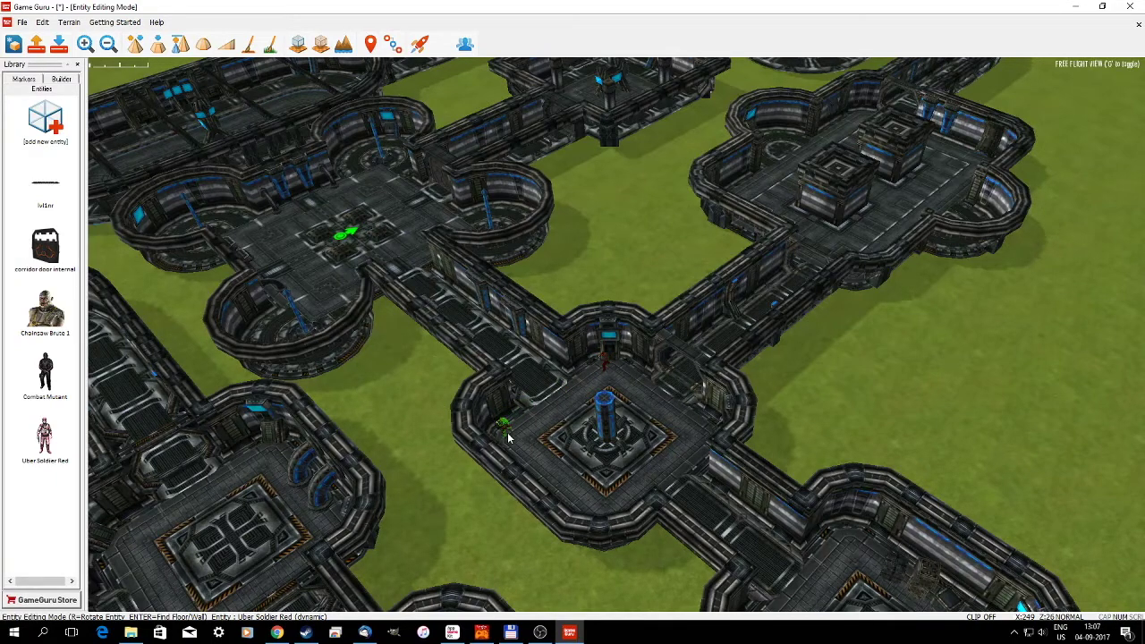
- Add Female Zombie Office from the Zombies characters and place it at the side doorway of the blue column room
right_drag(508, 438, 438, 402)
key(w)
key(s)
key(w)
key(s)
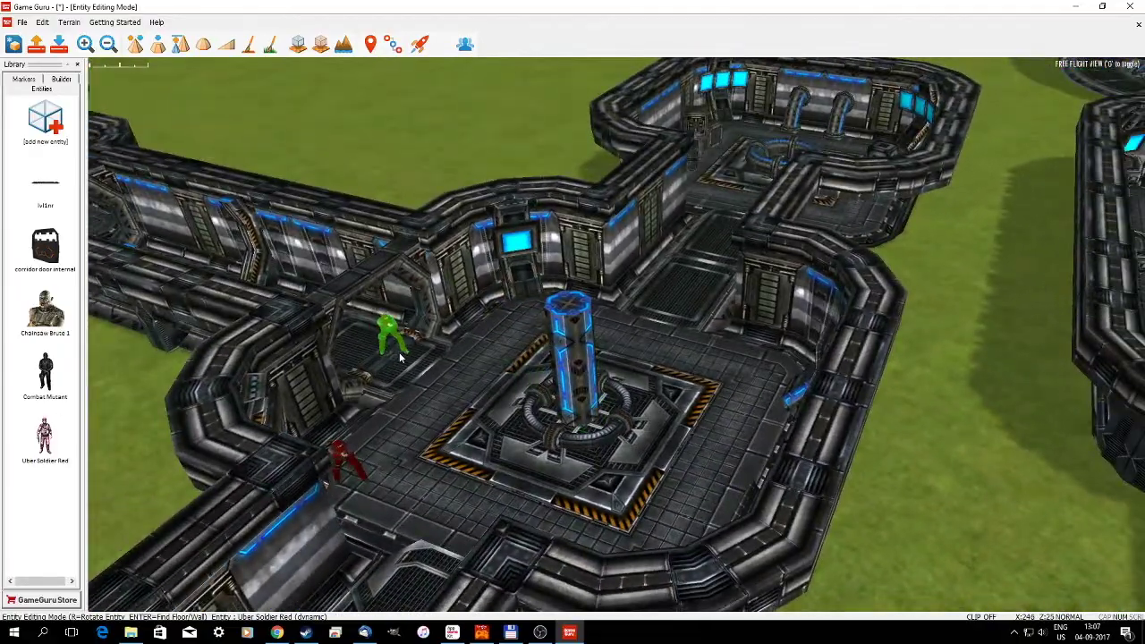
click(50, 117)
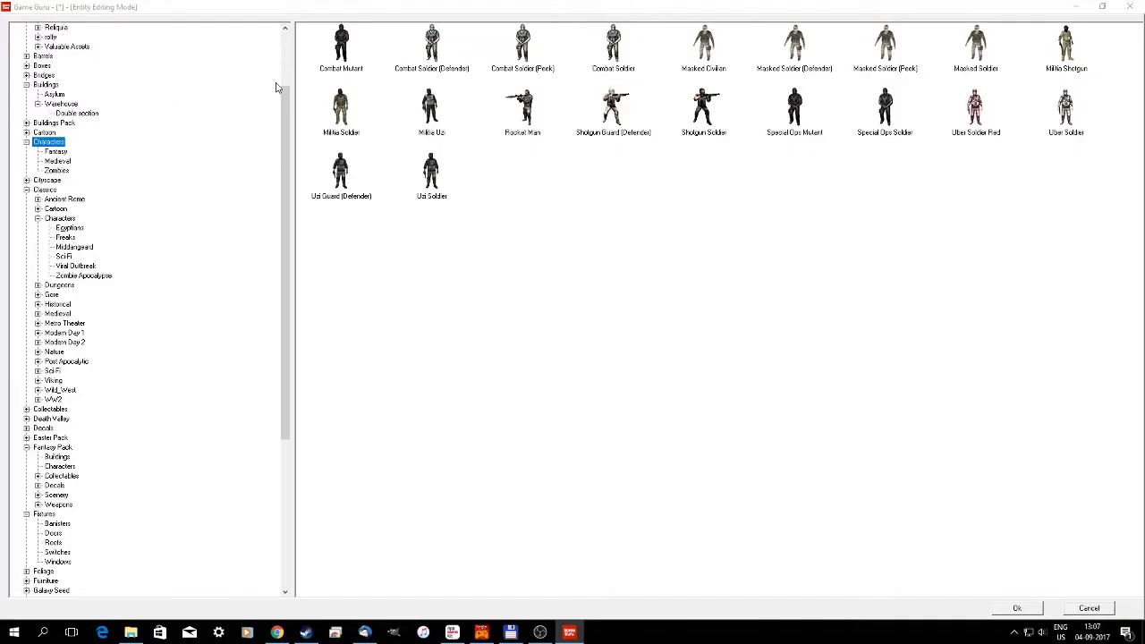
click(55, 170)
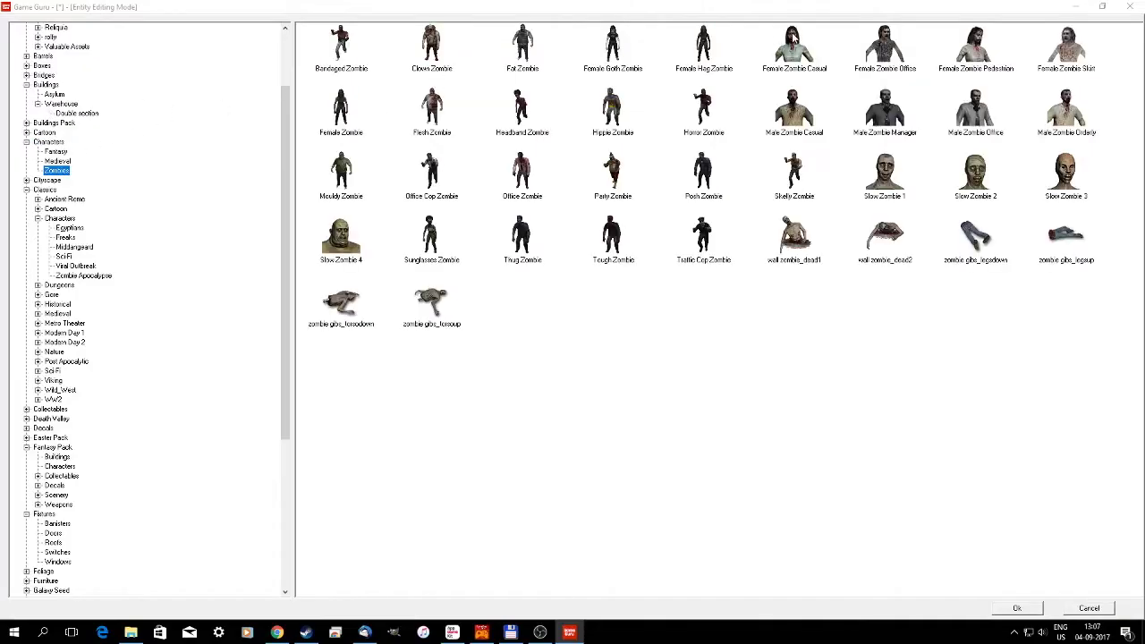
double_click(885, 44)
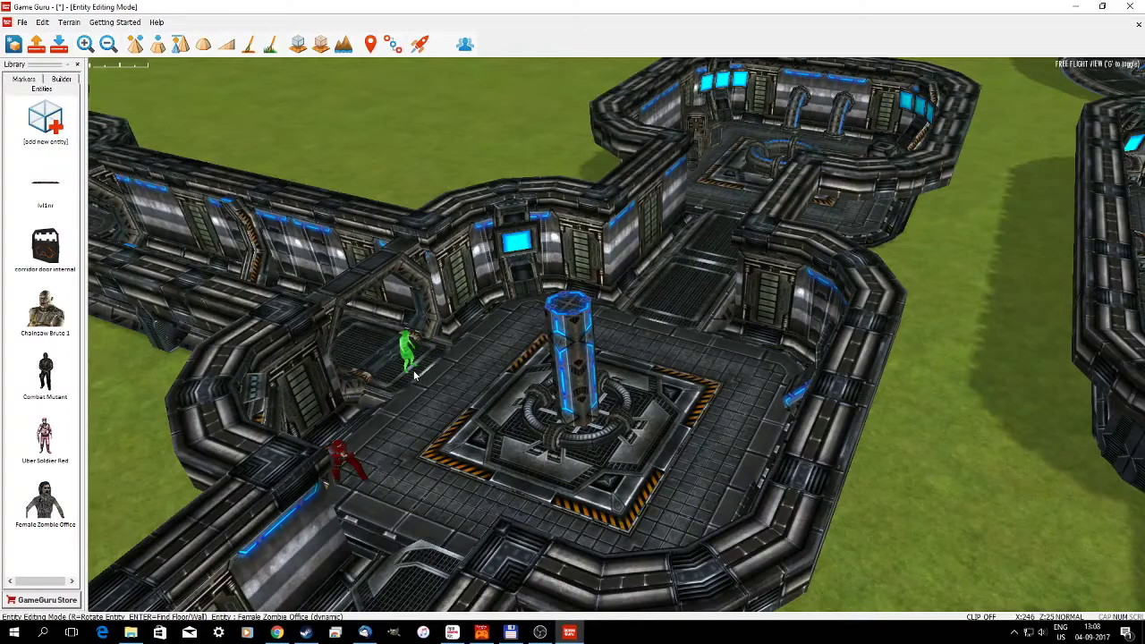
click(404, 372)
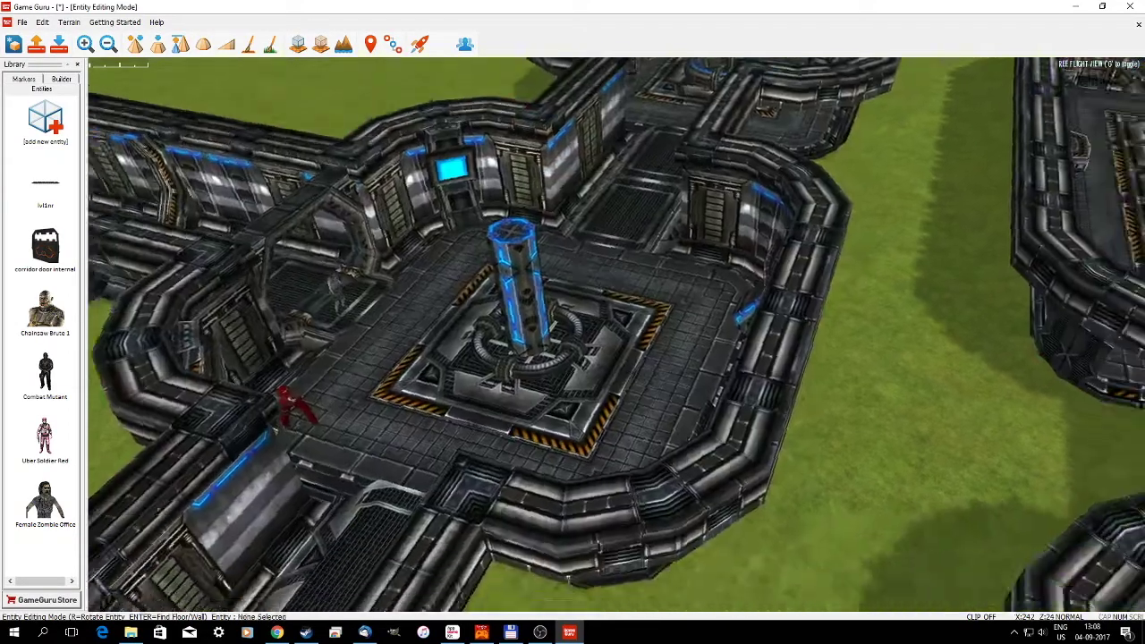
- Add Medbox from Collectables and place it on the floor between the blue column's platform and the corridor entrance
key(a)
right_drag(615, 337, 797, 322)
key(w)
key(s)
key(s)
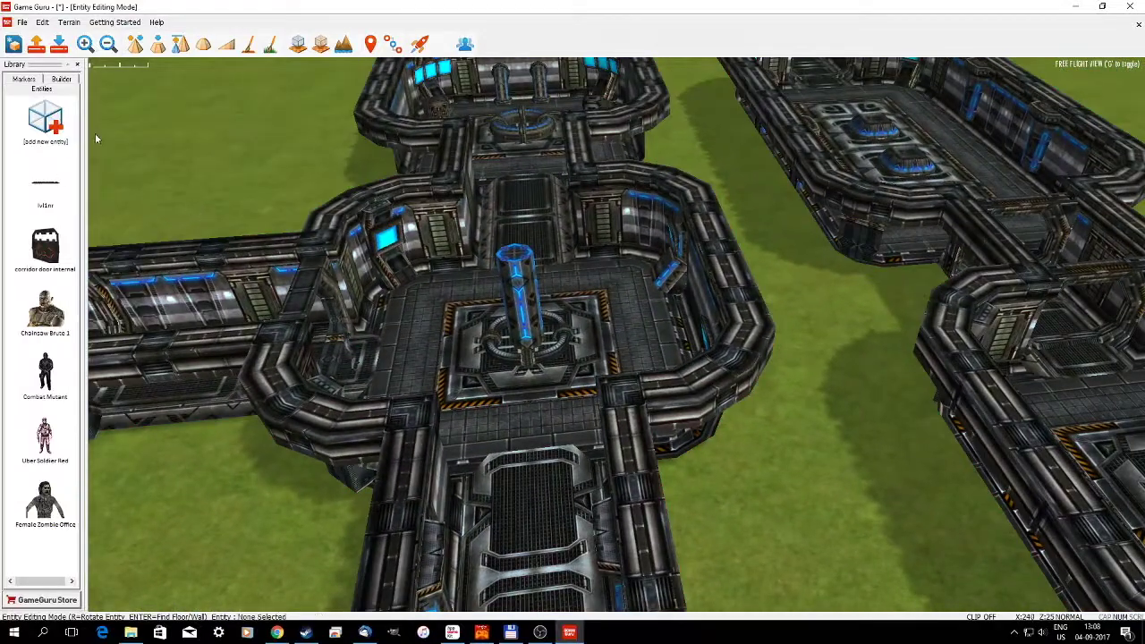
click(45, 121)
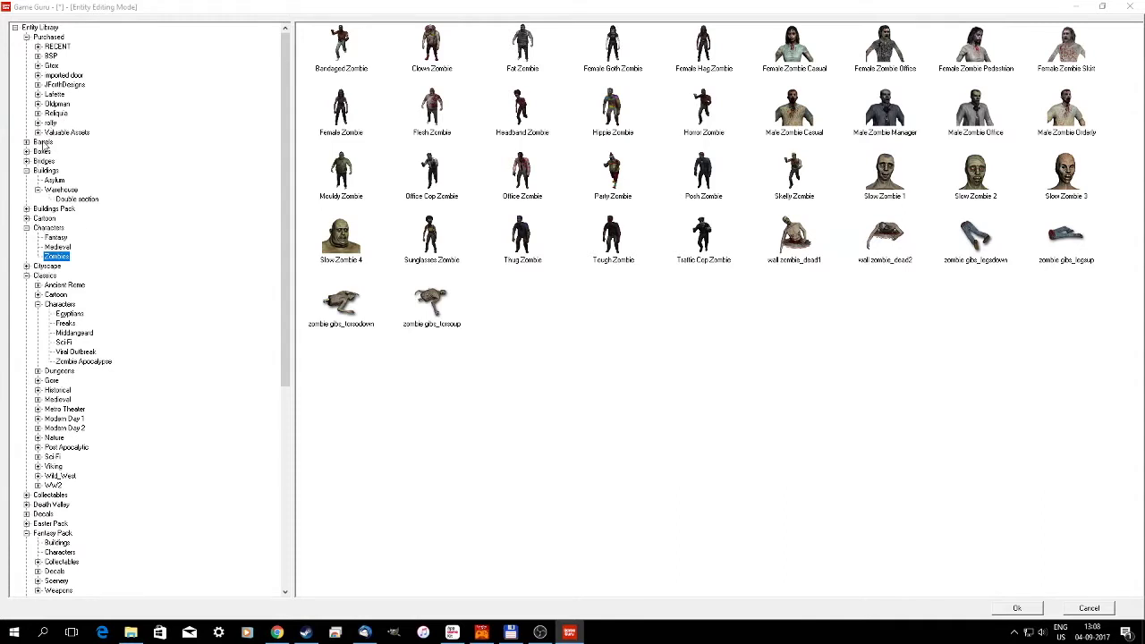
scroll(119, 295, down, 3)
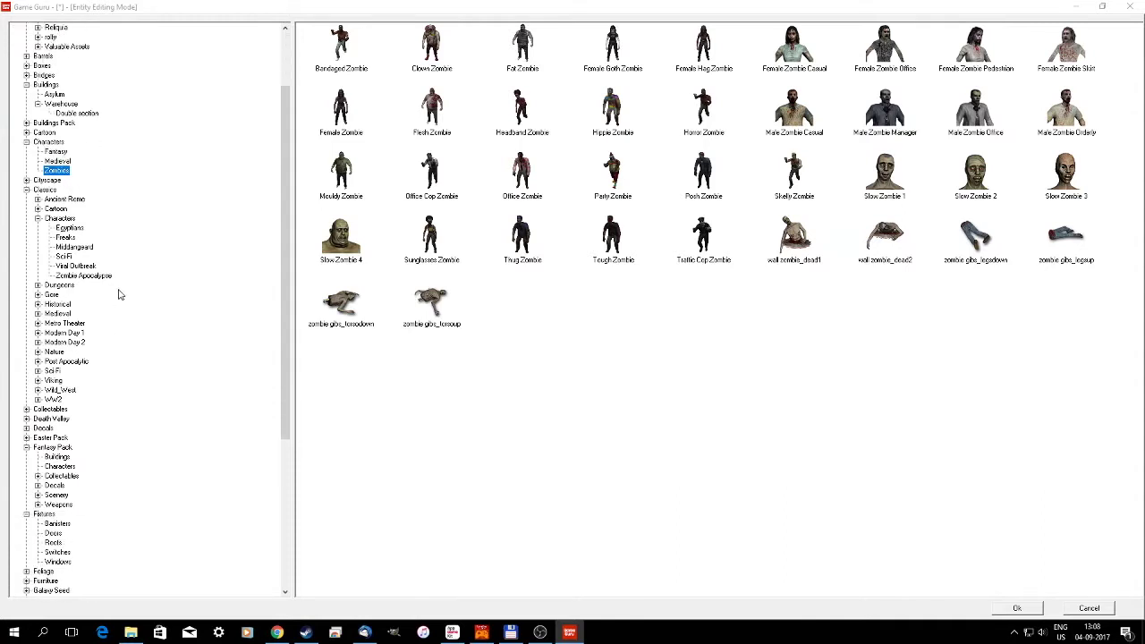
scroll(119, 294, down, 6)
click(51, 238)
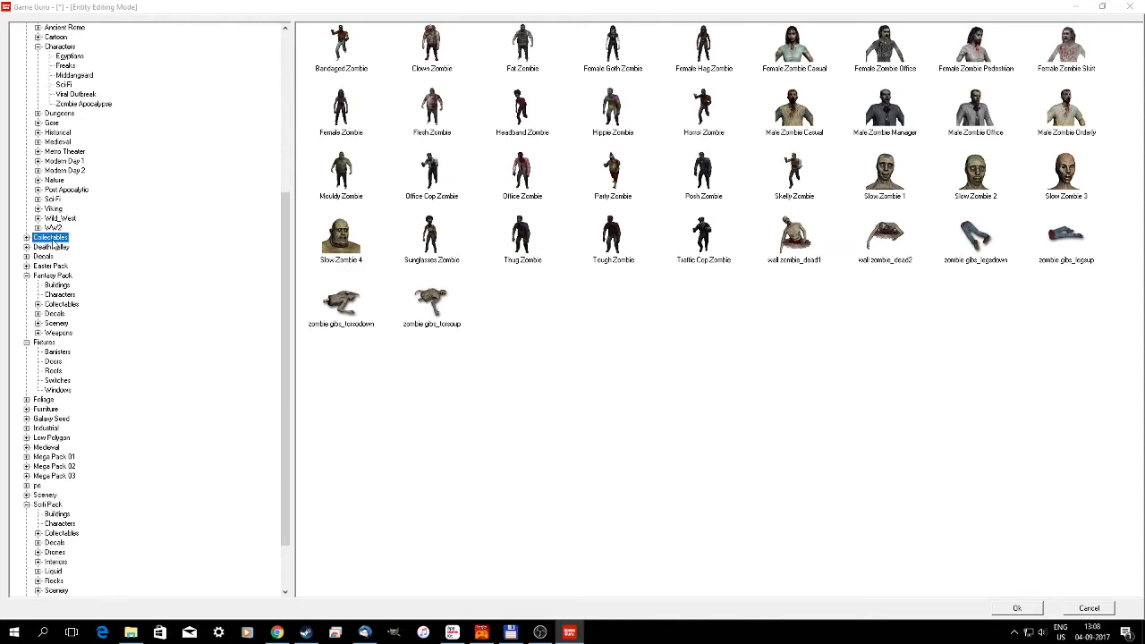
click(714, 42)
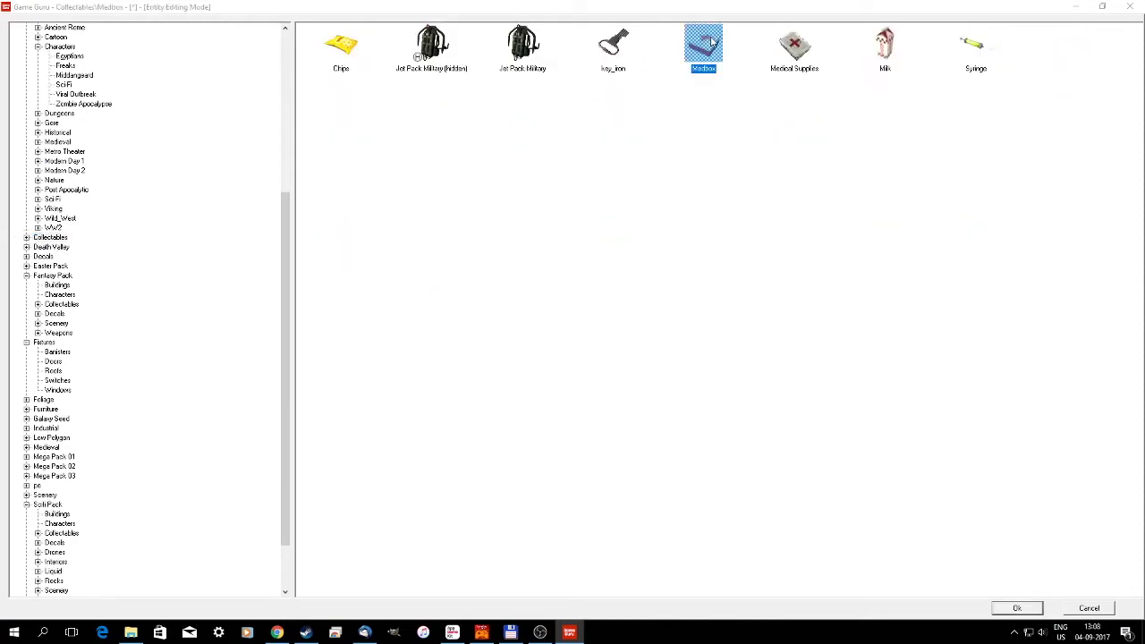
double_click(713, 41)
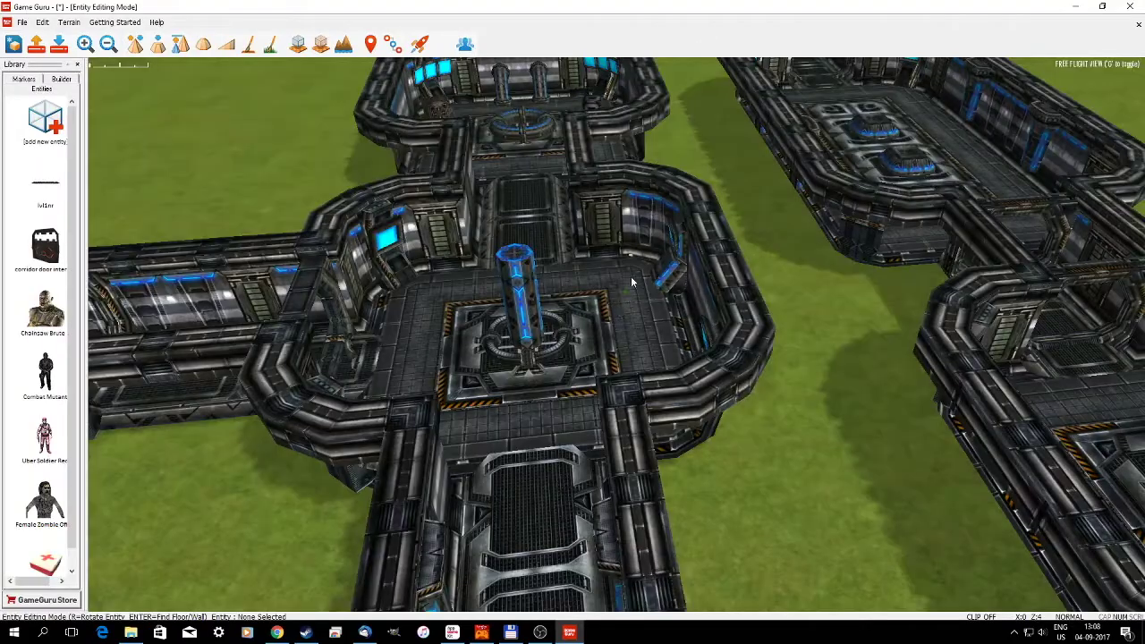
click(532, 412)
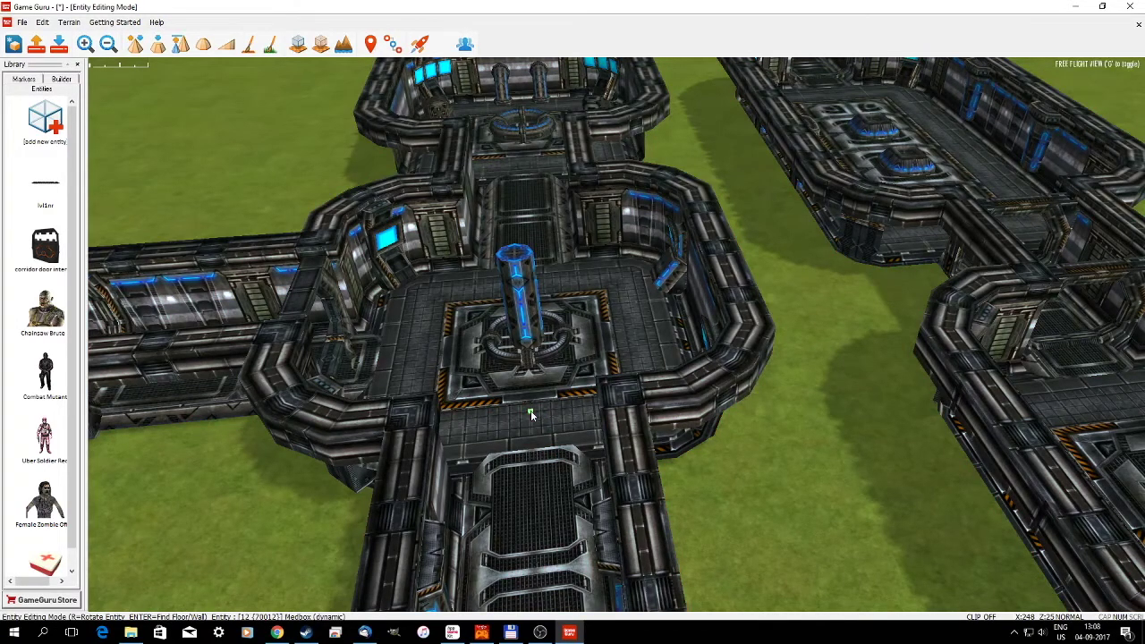
- Place Medboxes on the floor of the square pillared room around its central console
key(s)
mouse_move(532, 414)
right_down()
mouse_move(535, 427)
mouse_move(488, 474)
mouse_move(322, 466)
mouse_move(394, 466)
mouse_move(380, 461)
mouse_move(393, 447)
mouse_move(417, 313)
right_up()
key(w)
key(s)
key(w)
key(s)
right_drag(394, 179, 383, 239)
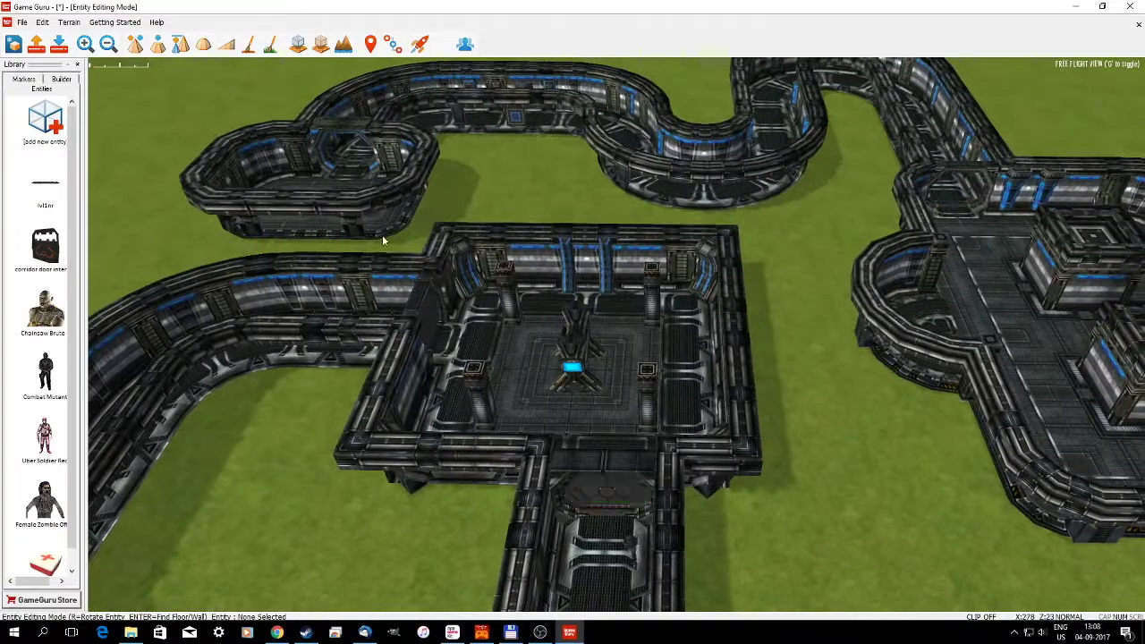
drag(73, 509, 73, 530)
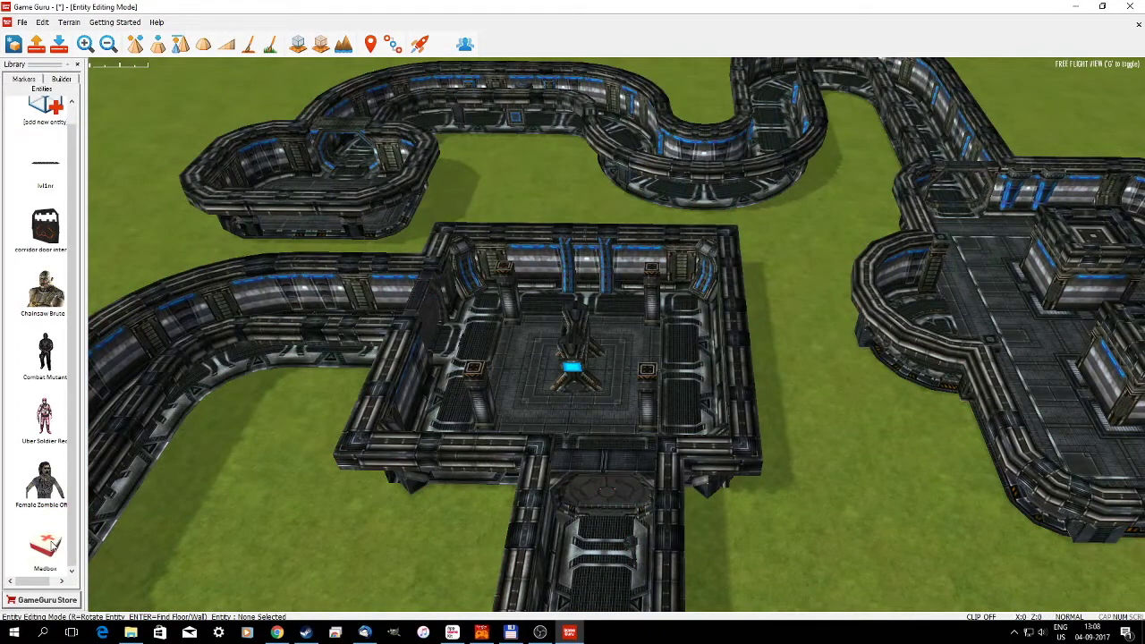
click(51, 542)
click(527, 410)
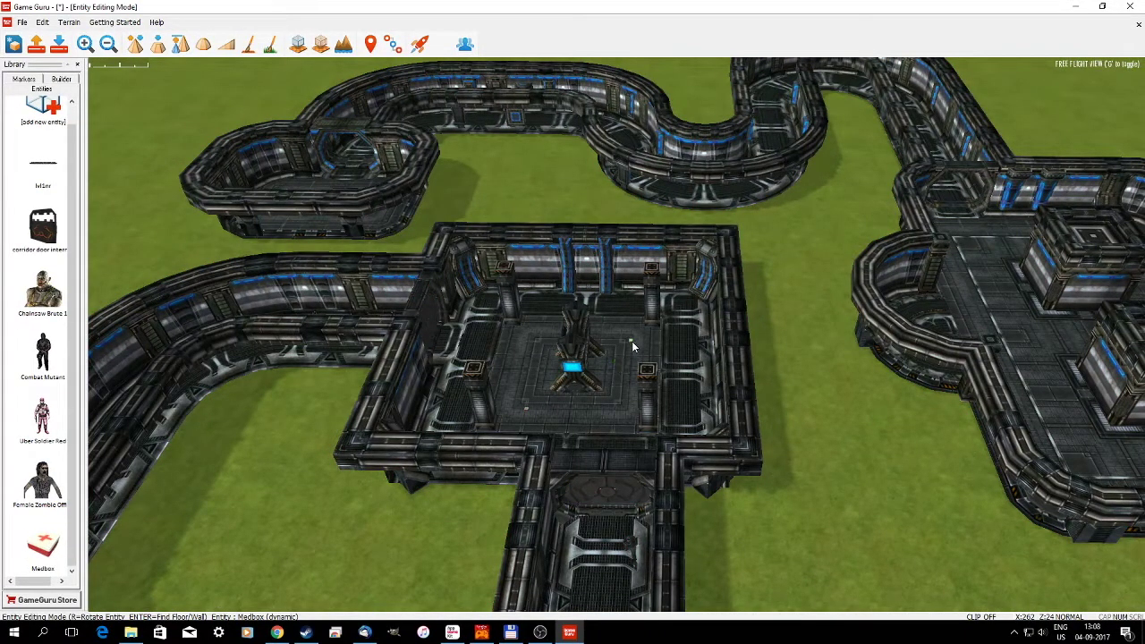
- Place two more Medboxes on the floor toward opposite ends of the large oval hall
mouse_move(356, 370)
right_down()
mouse_move(337, 363)
mouse_move(277, 410)
mouse_move(274, 437)
right_up()
click(281, 383)
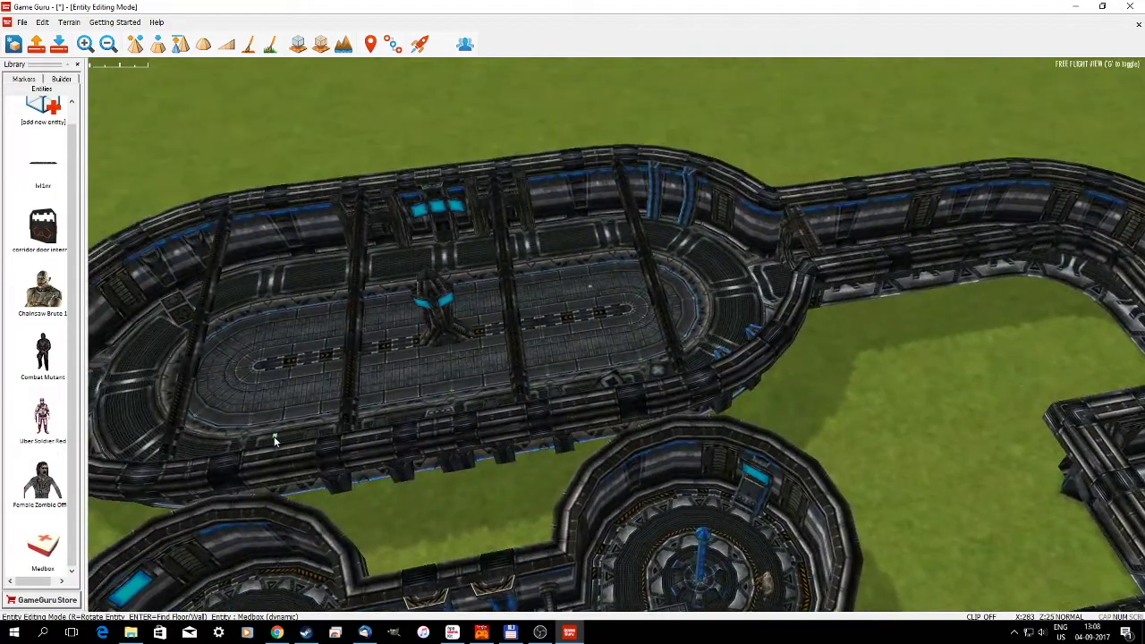
click(248, 406)
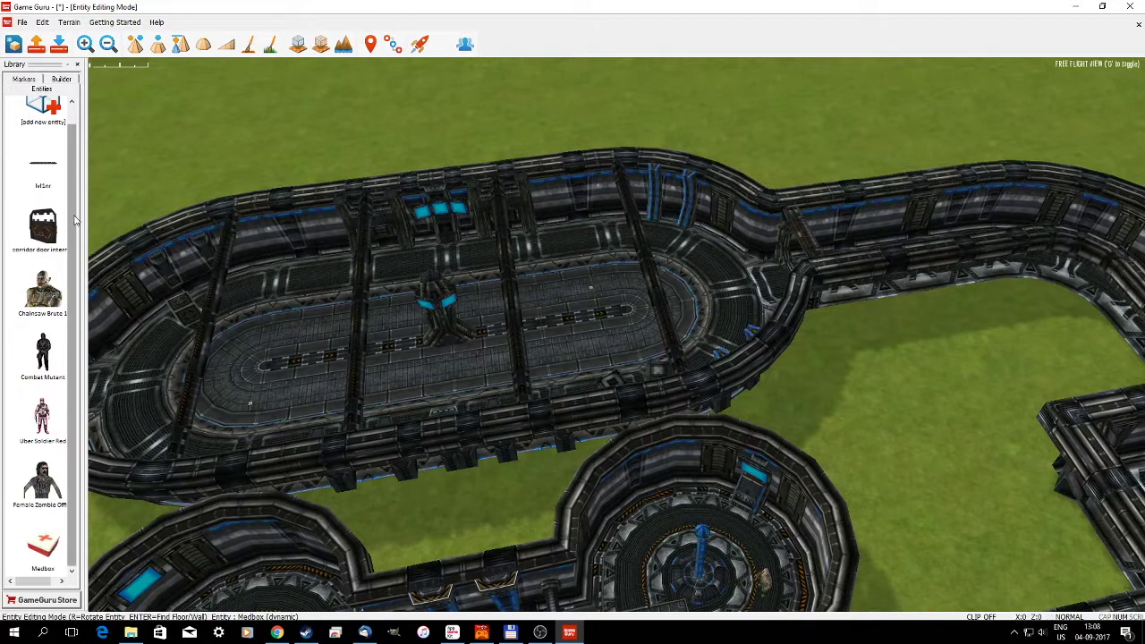
- Add Spiky 1 from the Classics Viral Outbreak characters and place it in the large oval hall
scroll(77, 219, up, 1)
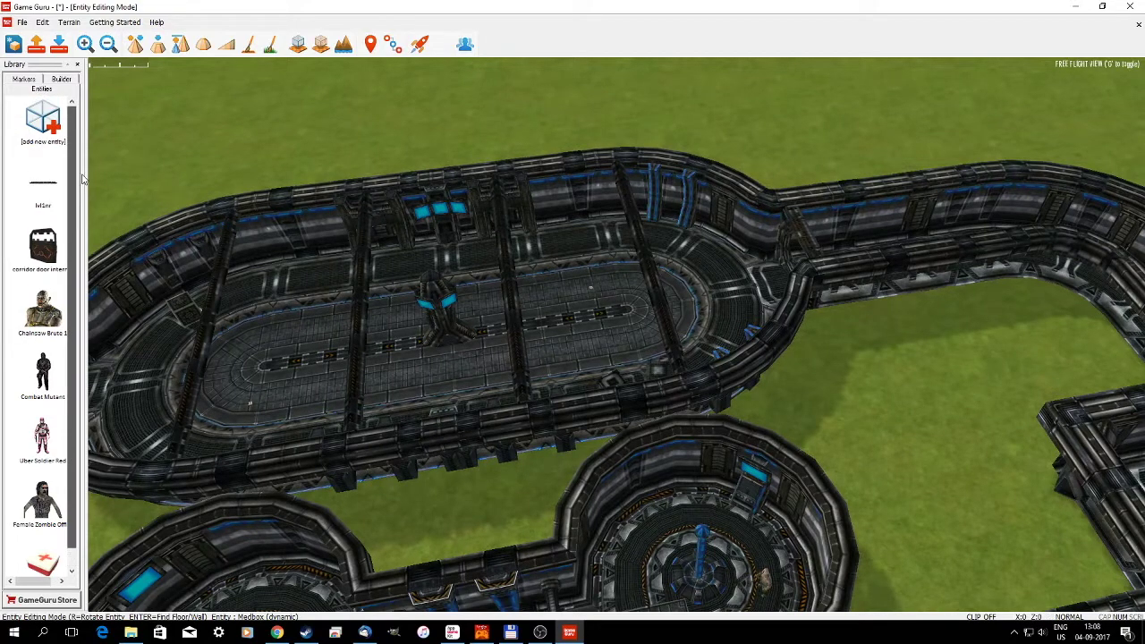
click(45, 121)
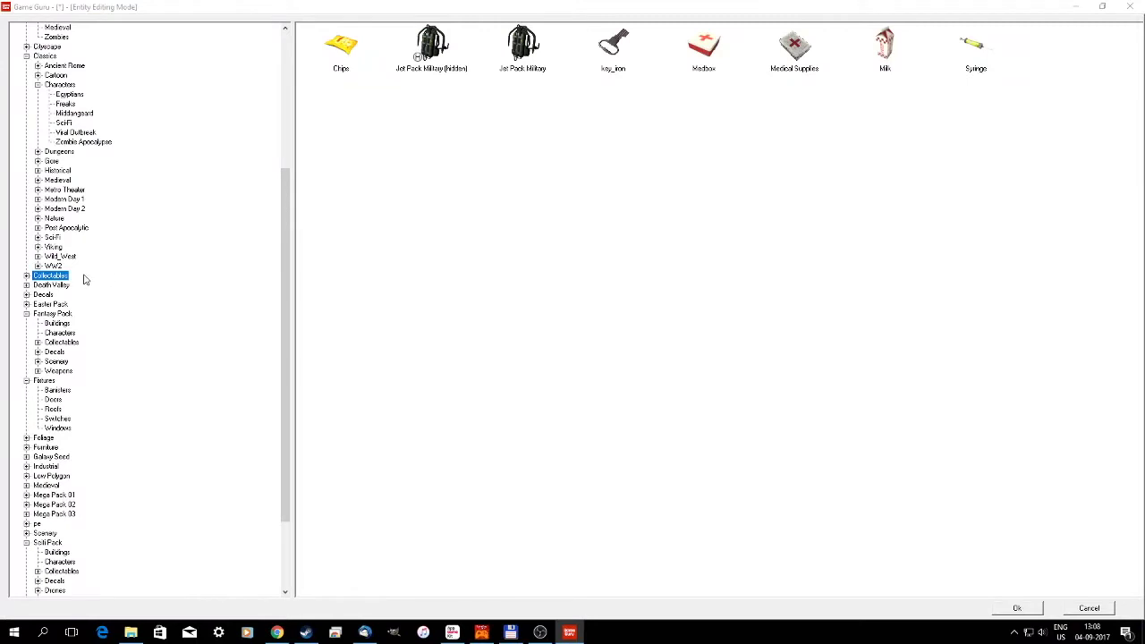
click(72, 143)
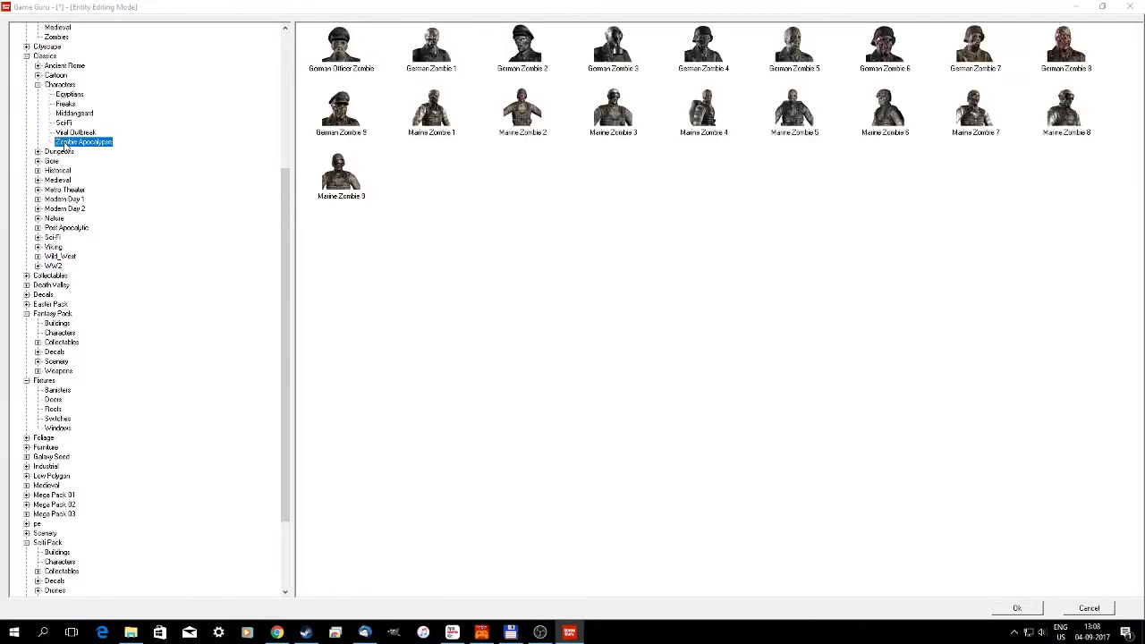
click(65, 131)
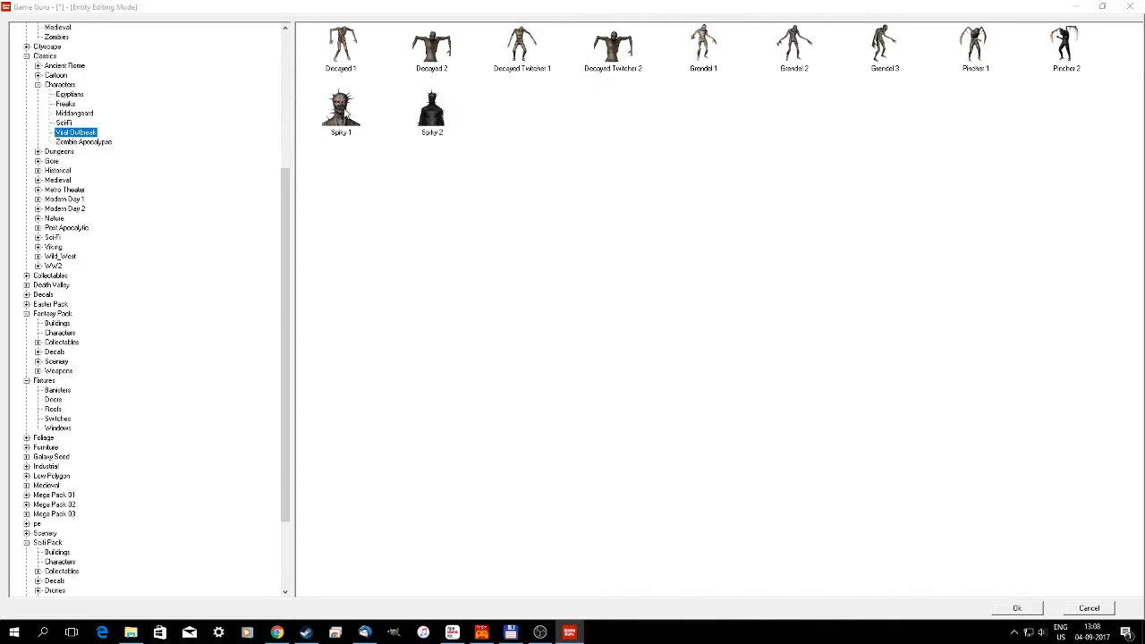
double_click(341, 108)
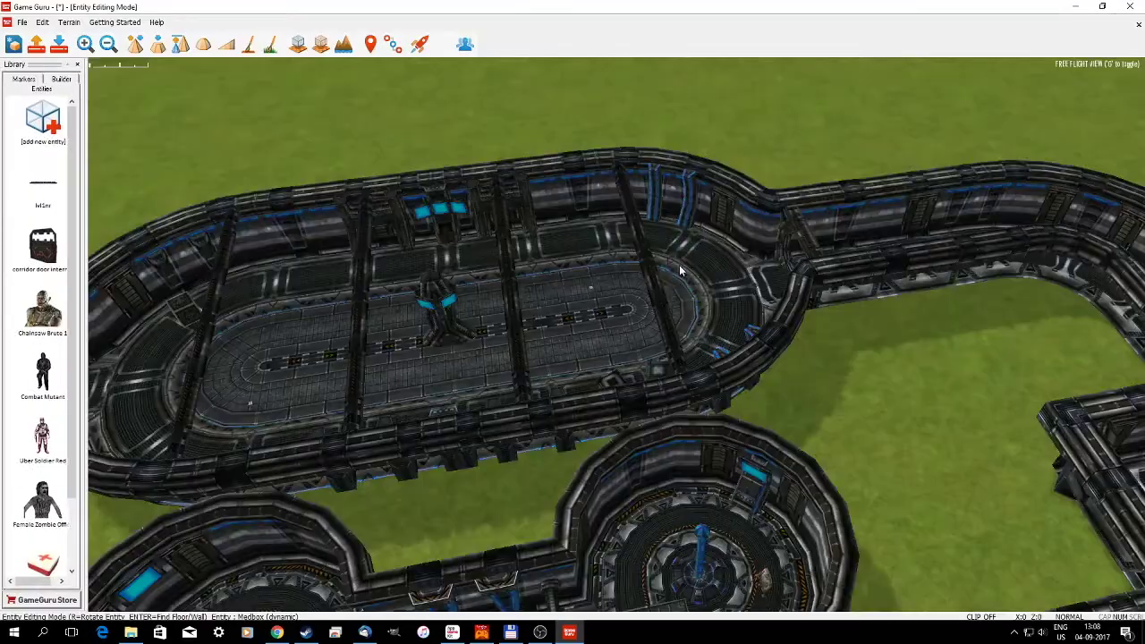
key(d)
right_drag(678, 313, 742, 313)
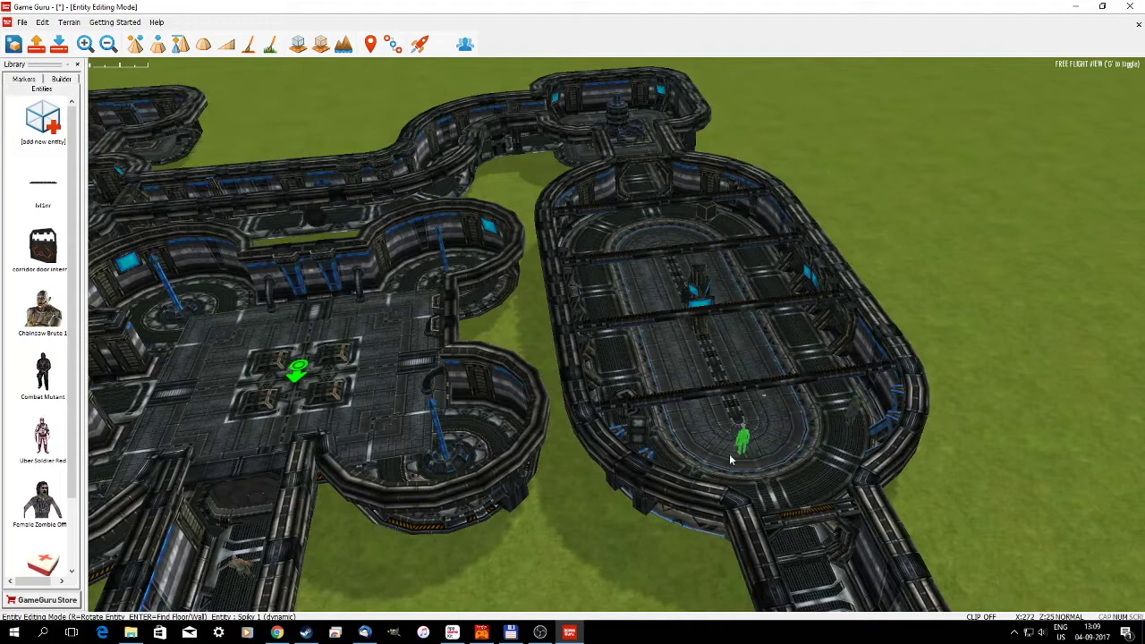
- Place another Uber Soldier Red in the bend of the corridor linking the square pillared room to the oval hall
right_drag(674, 446, 747, 537)
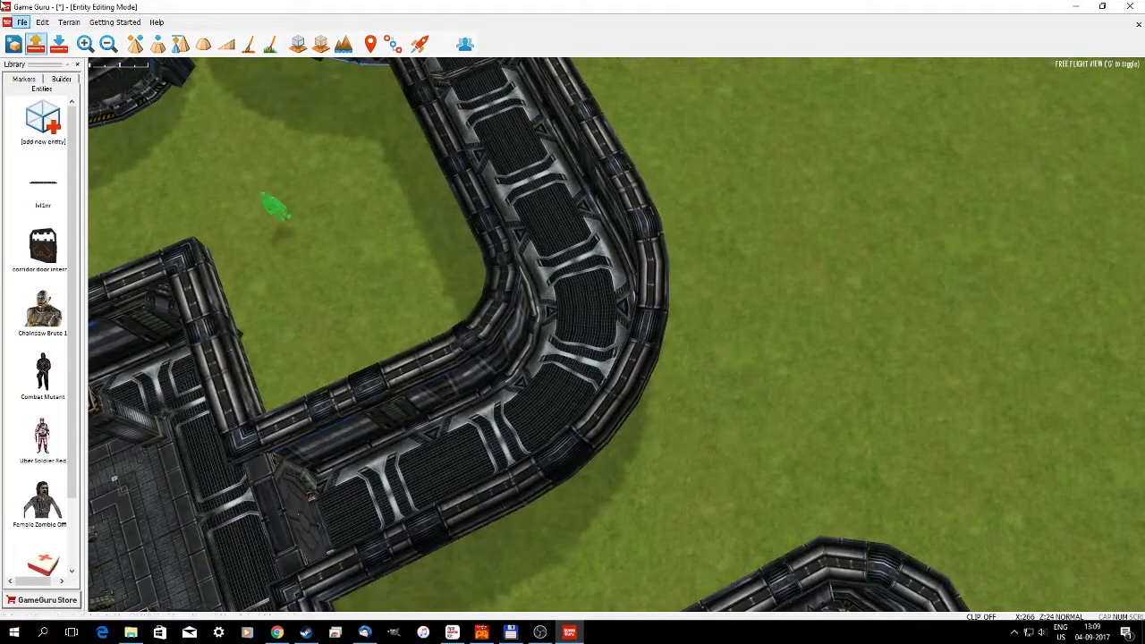
click(45, 433)
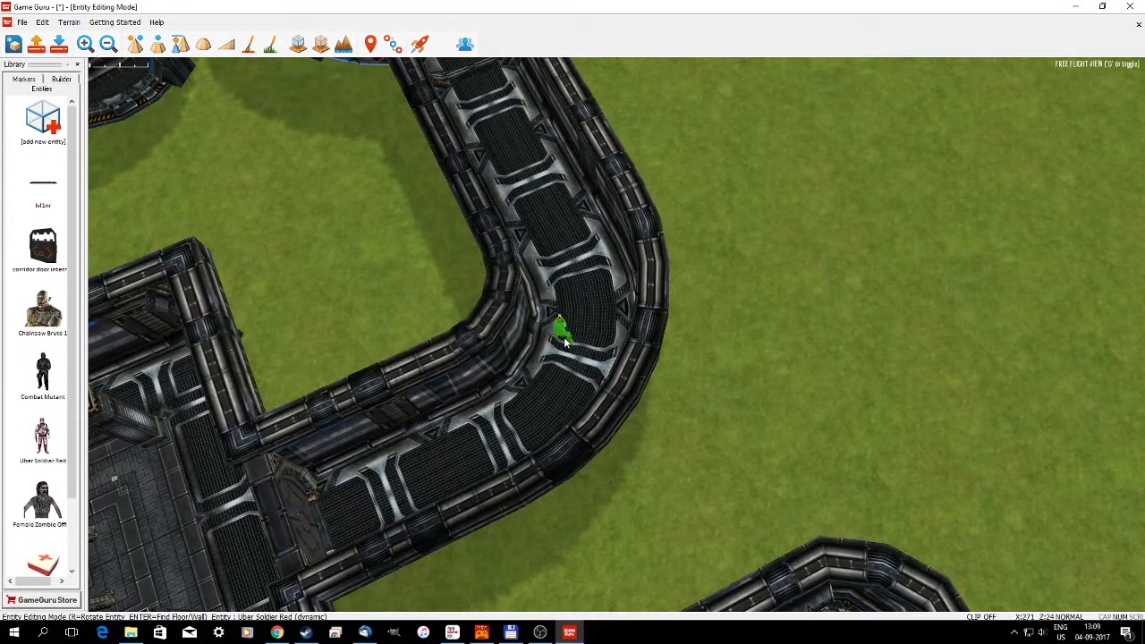
click(564, 338)
scroll(564, 338, down, 5)
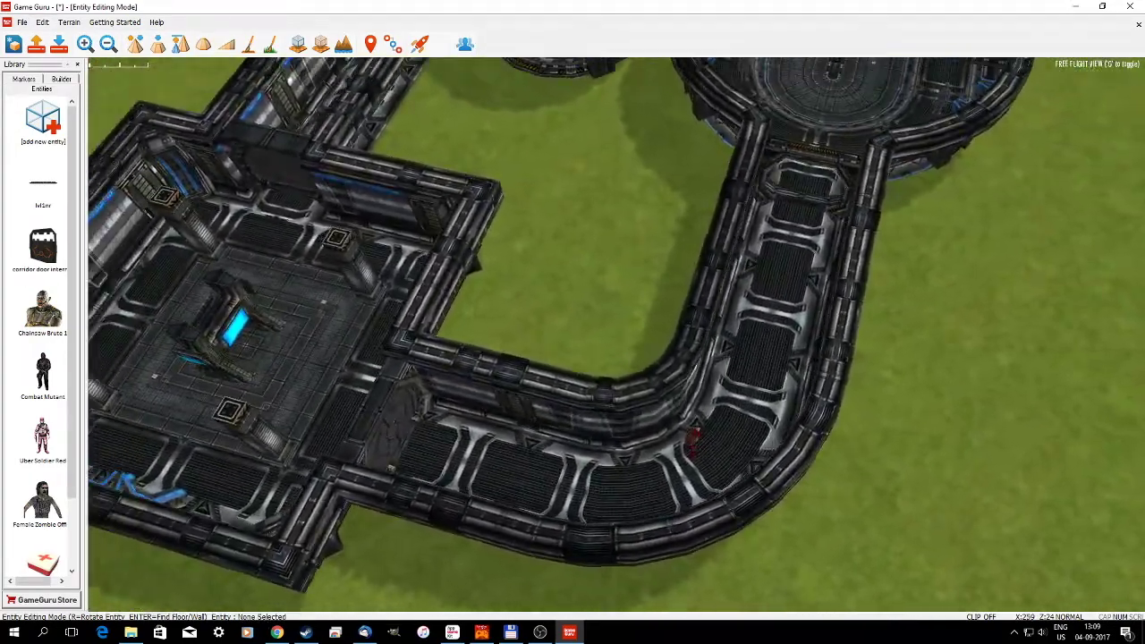
- Place a Combat Mutant in the start hall's empty round alcove, across the large door from the enemy already standing there
mouse_move(563, 339)
right_down()
mouse_move(627, 277)
mouse_move(639, 242)
mouse_move(639, 327)
mouse_move(622, 287)
mouse_move(510, 255)
mouse_move(439, 290)
mouse_move(501, 268)
mouse_move(479, 233)
mouse_move(457, 237)
mouse_move(479, 255)
right_up()
key(w)
key(w)
key(s)
key(d)
key(w)
key(s)
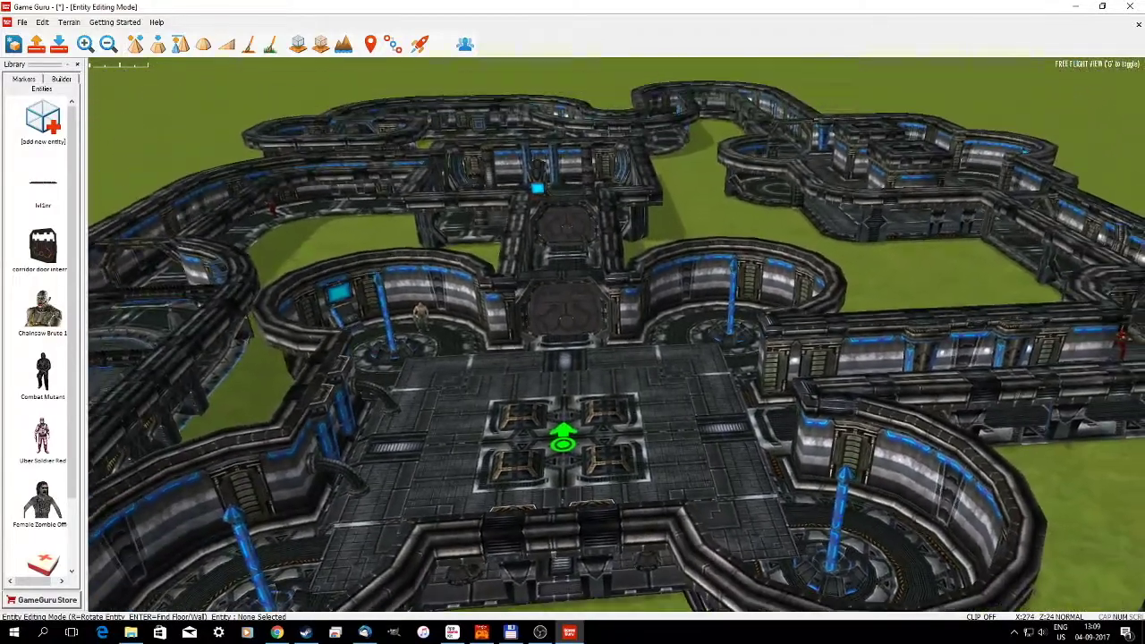
scroll(43, 179, down, 2)
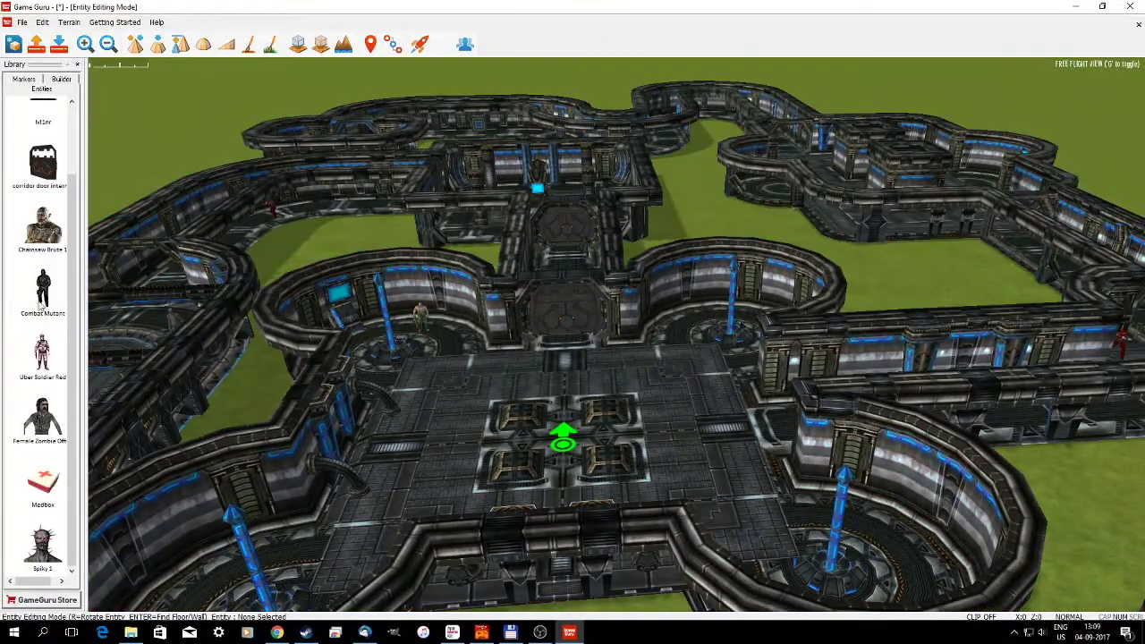
click(44, 291)
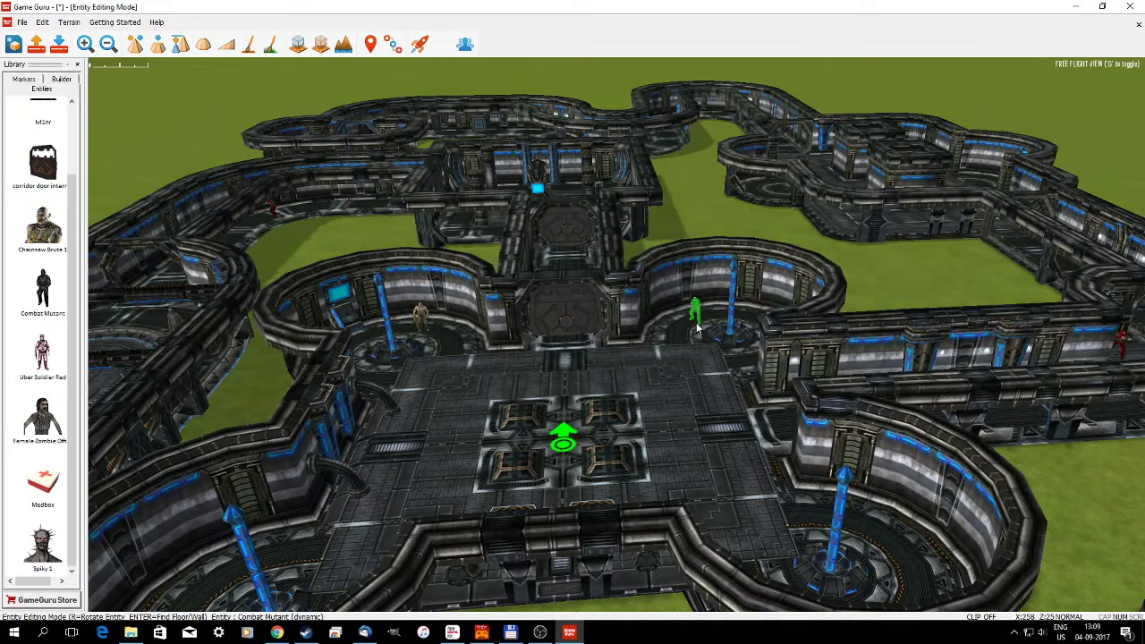
click(698, 325)
- Save the level under the new file name testlevel in the mapbank folder
right_drag(687, 401, 626, 392)
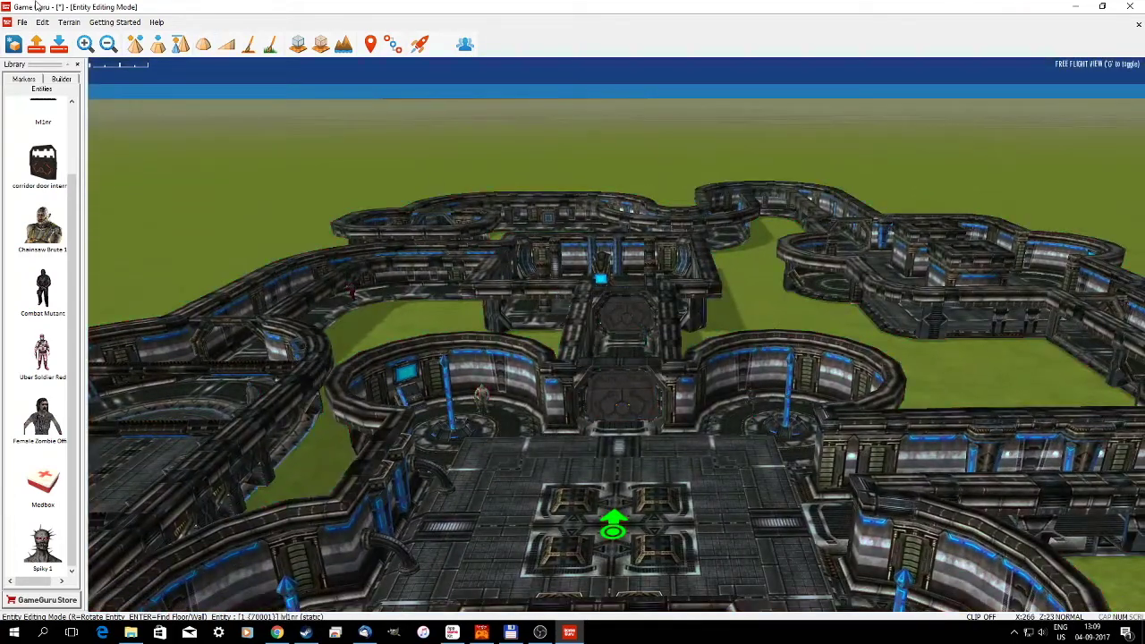
click(21, 22)
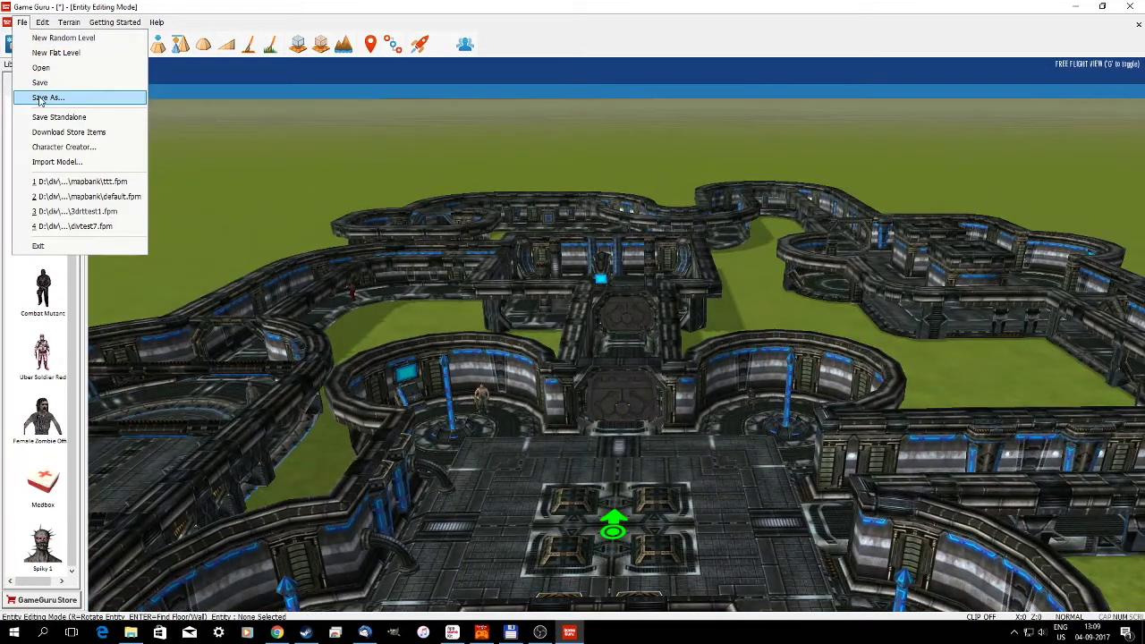
click(42, 95)
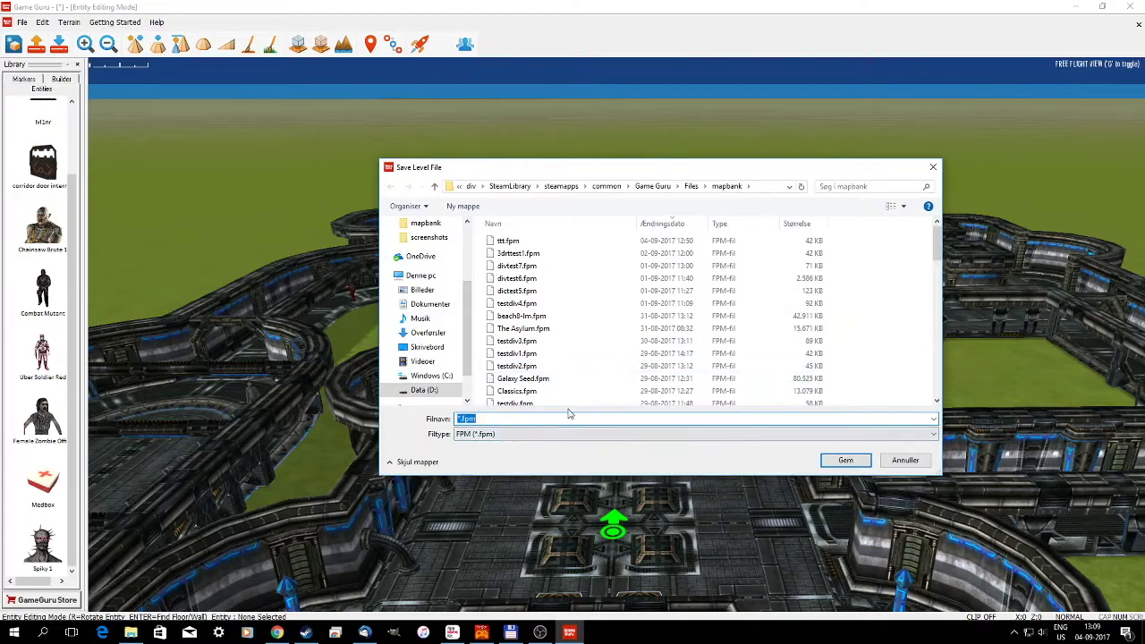
text(testlevel)
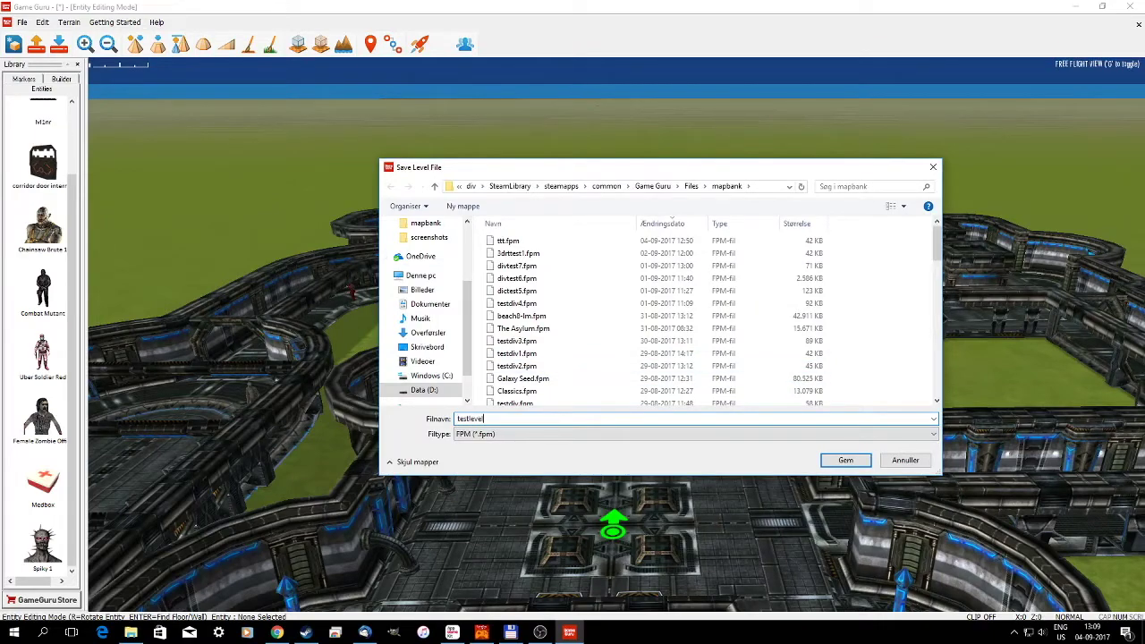
key(Return)
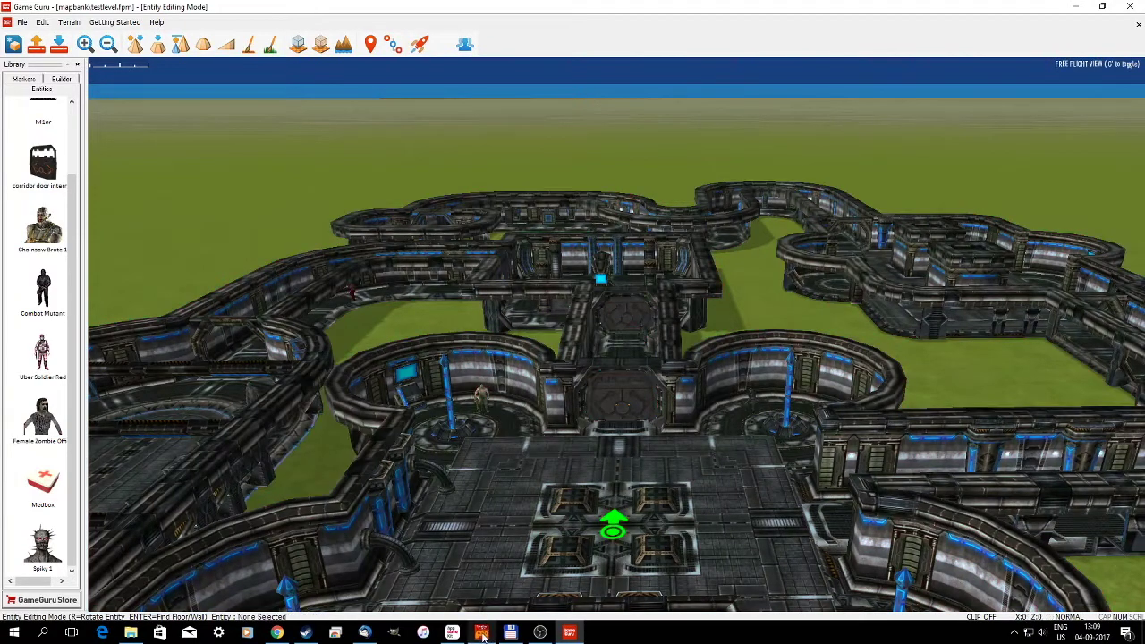
- Switch to GG Loader, choose testlevel.fpm as the Gameguru level and start its conversion
click(482, 633)
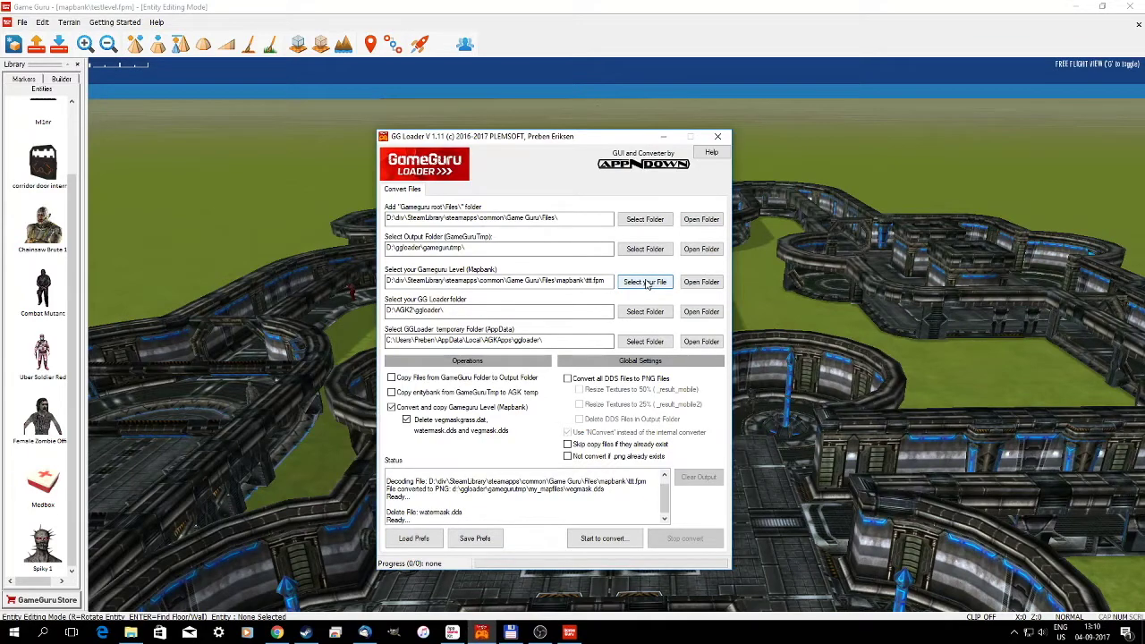
click(648, 283)
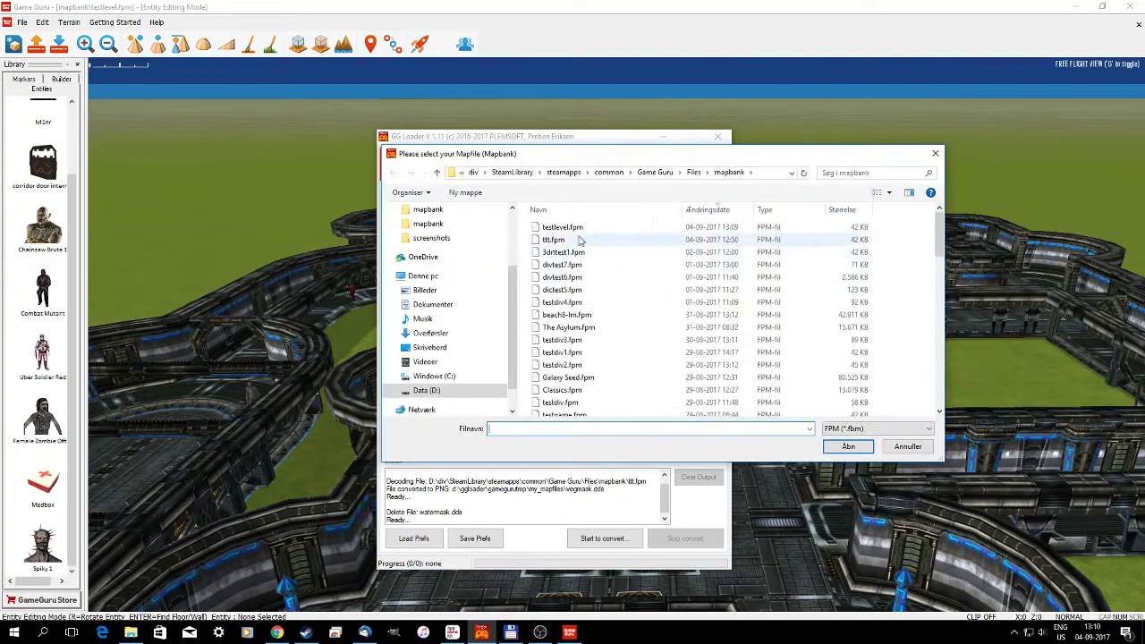
click(571, 229)
double_click(573, 229)
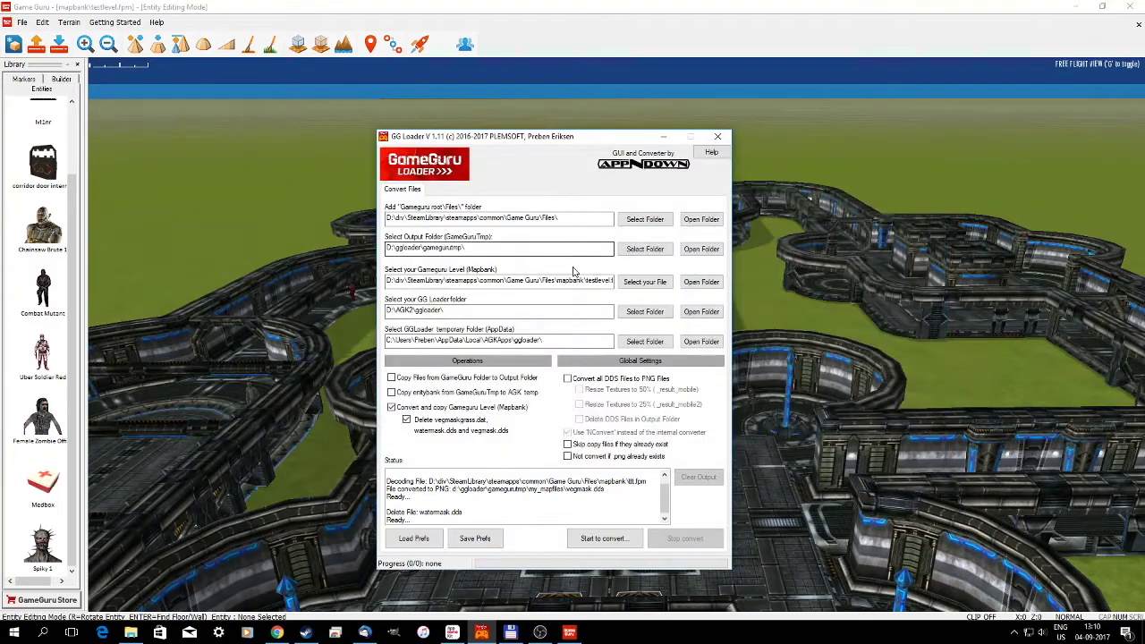
click(605, 540)
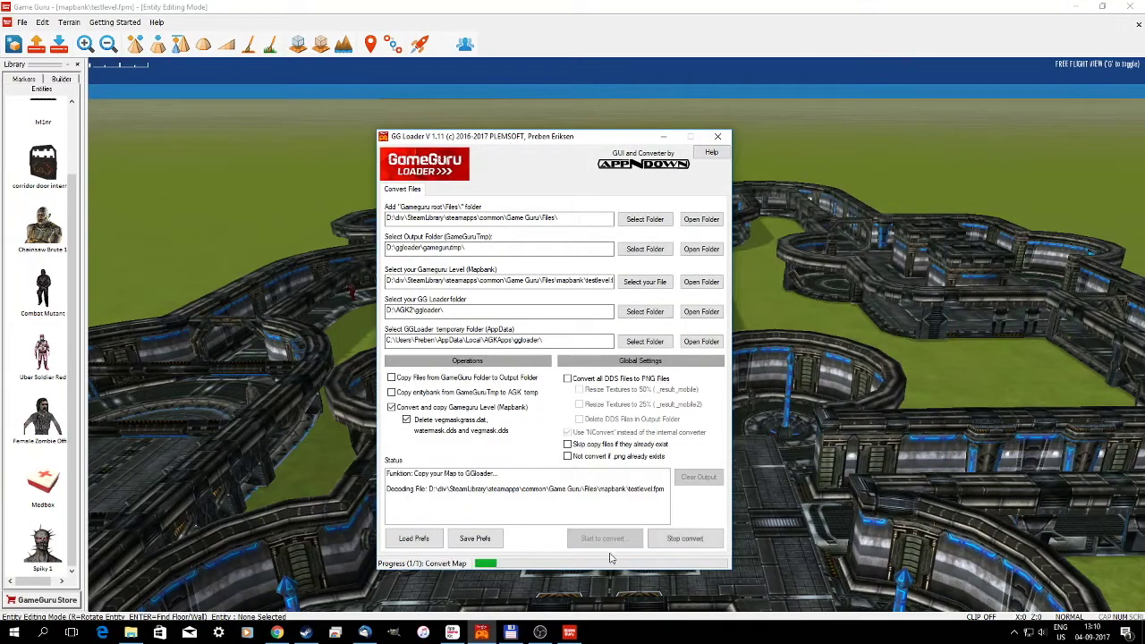
- Minimize GG Loader, switch to the AGK editor with main.agc open and run the GGLoader project
click(667, 137)
click(452, 633)
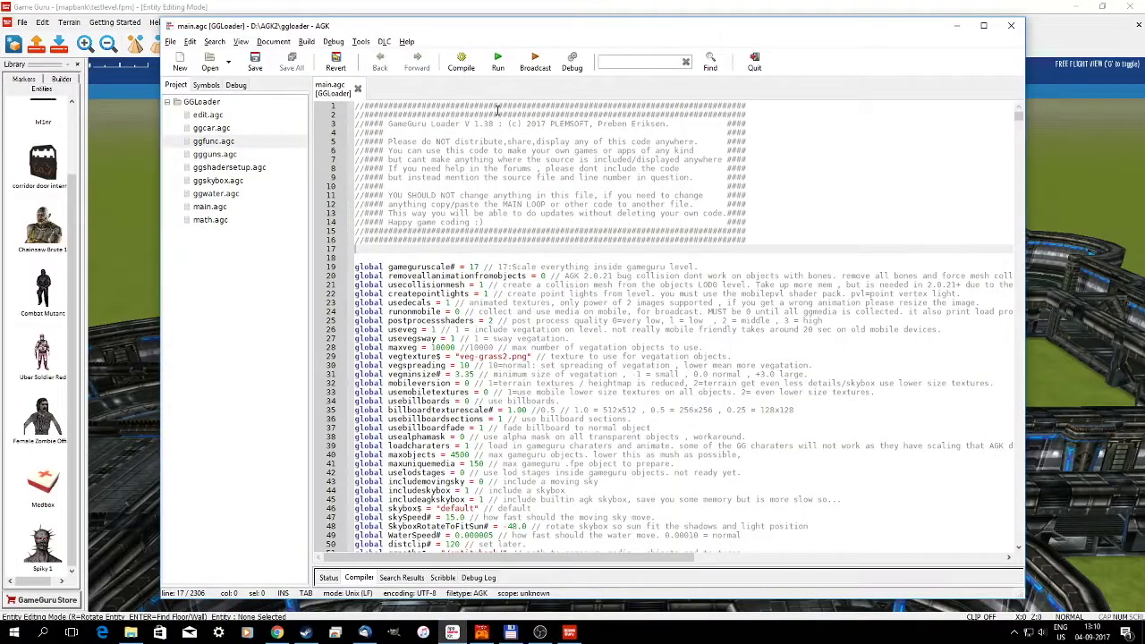
drag(484, 26, 481, 36)
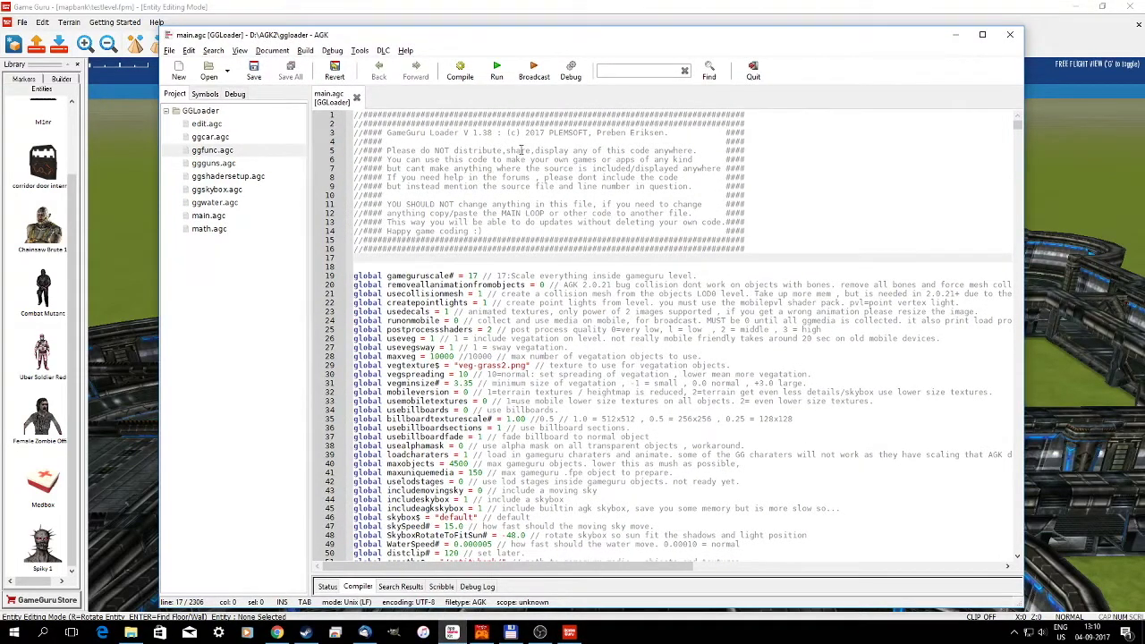
click(497, 70)
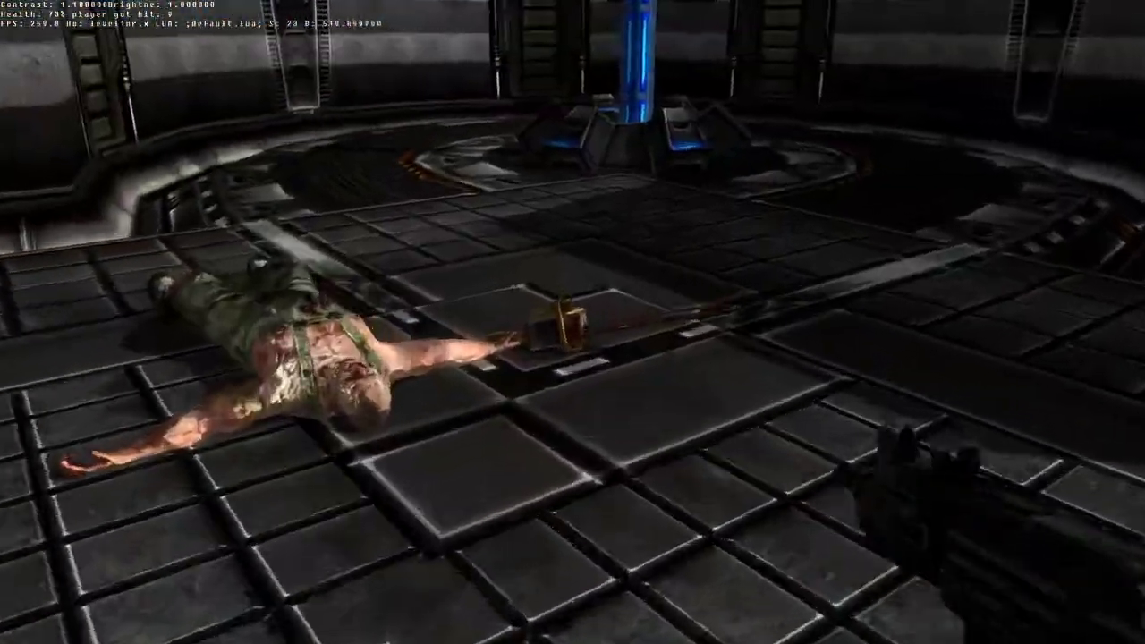
- Walk around the start hall in the running level to examine its alcoves and floor
key(w)
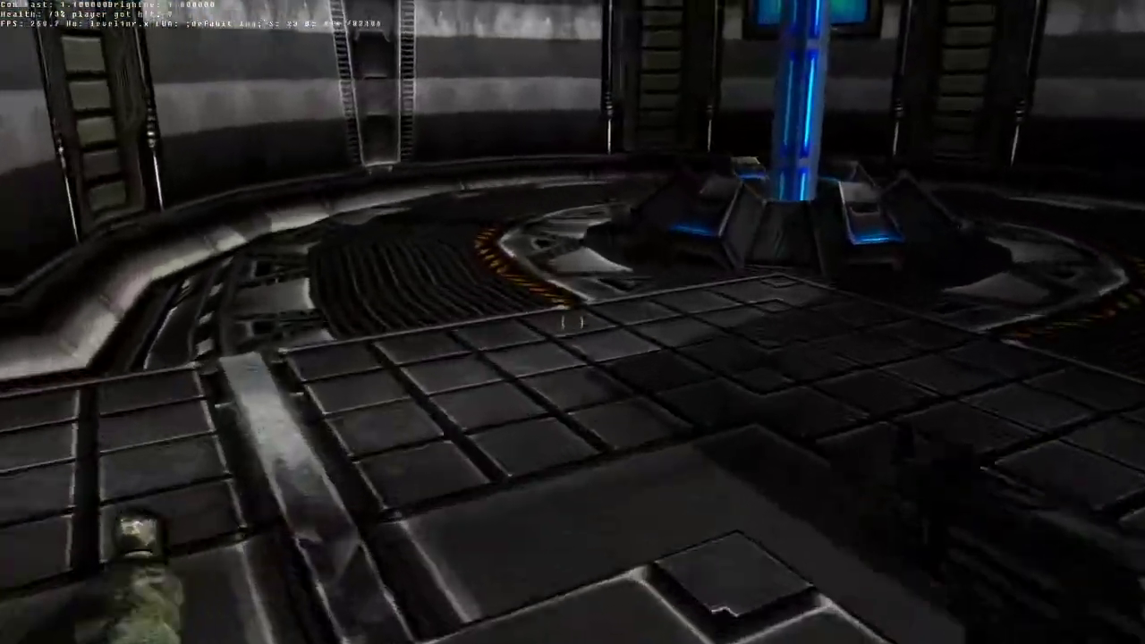
key(s)
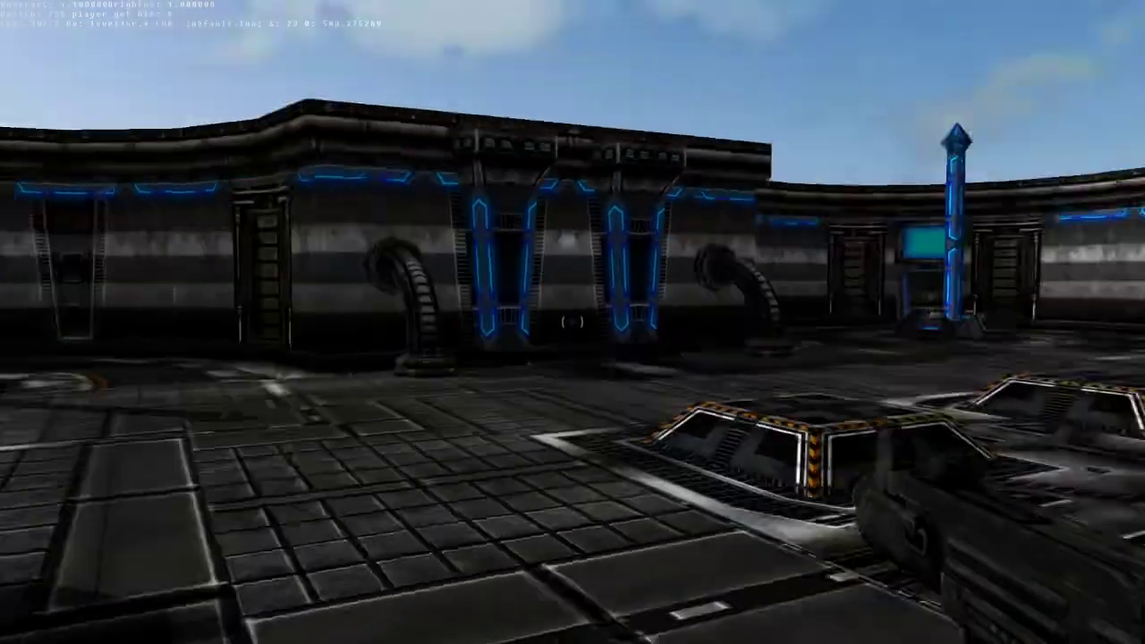
key(w)
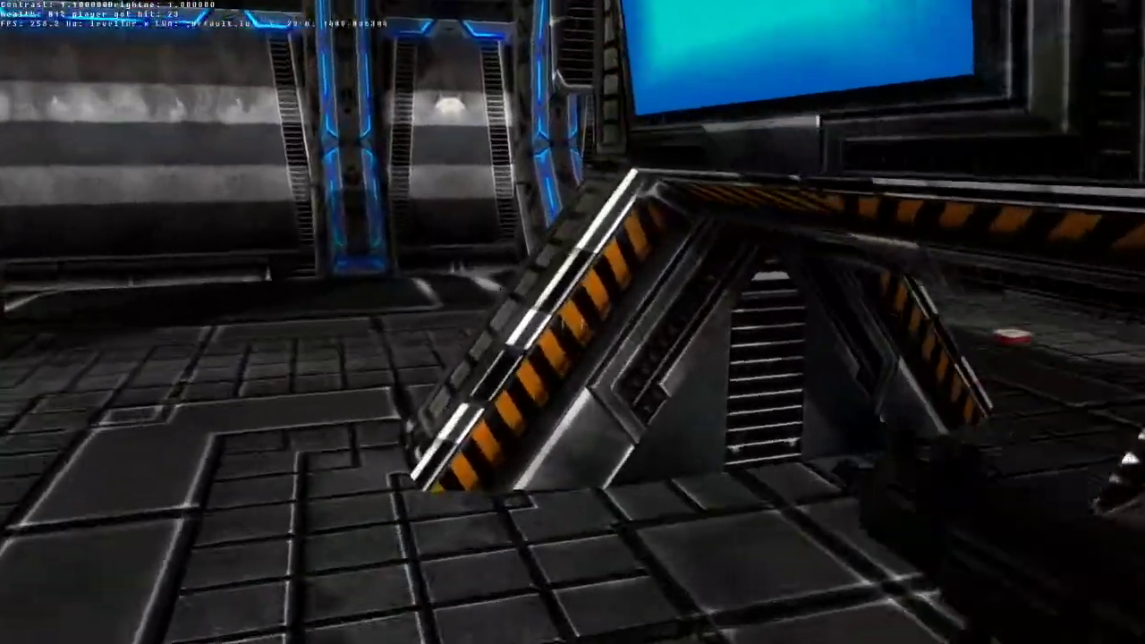
- Walk around the central console in the square pillared room to examine its screens, shadows and sky lighting
key(w)
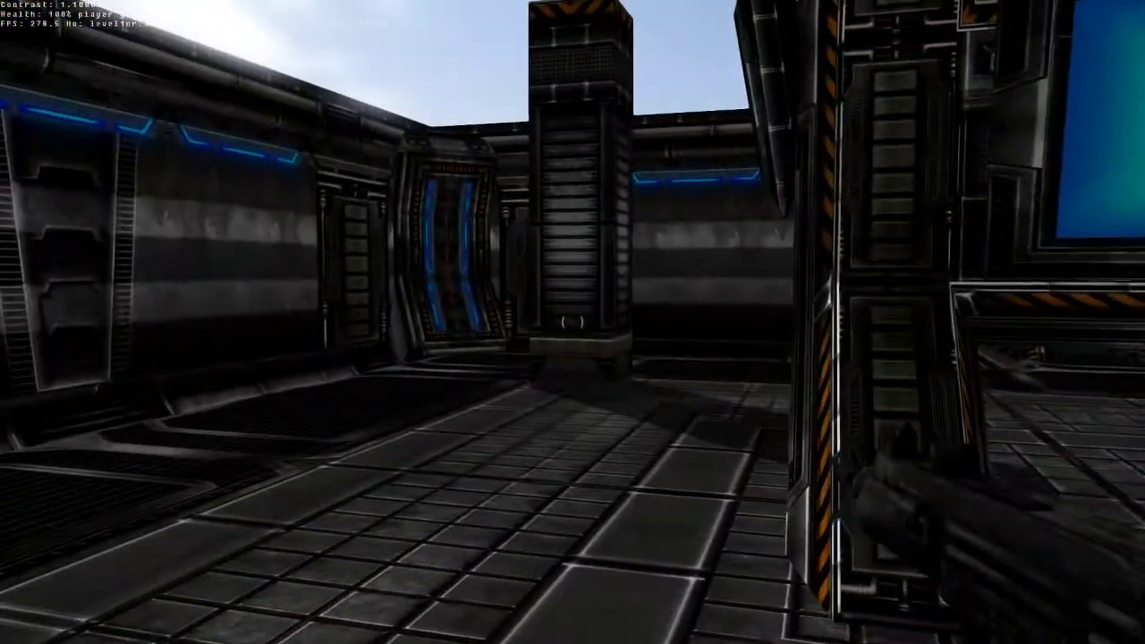
key(w)
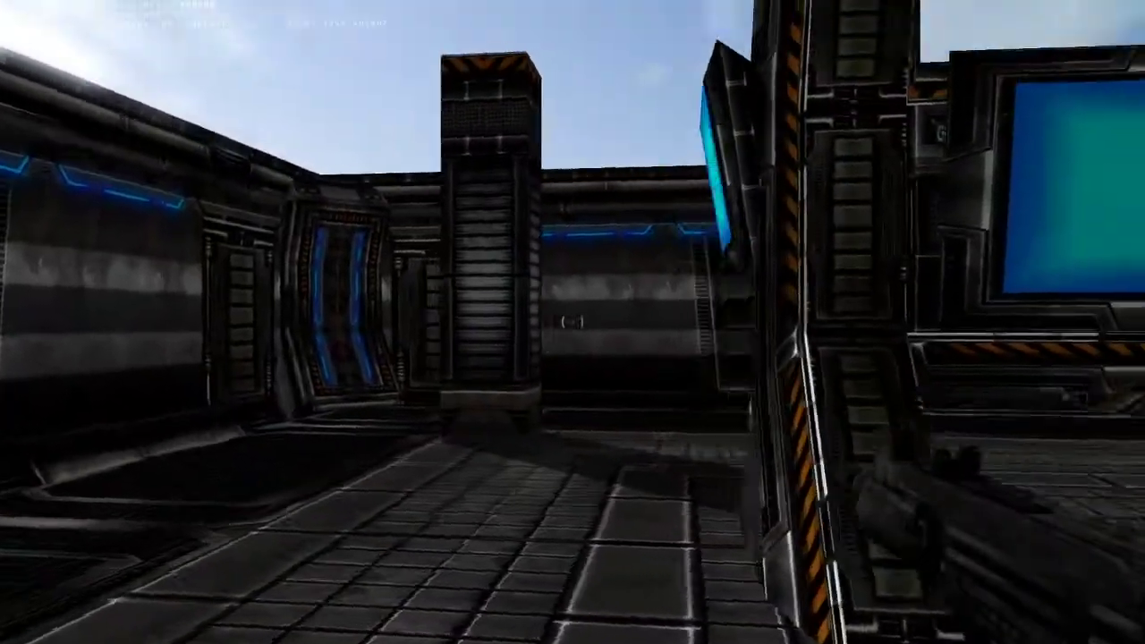
key(w)
key(d)
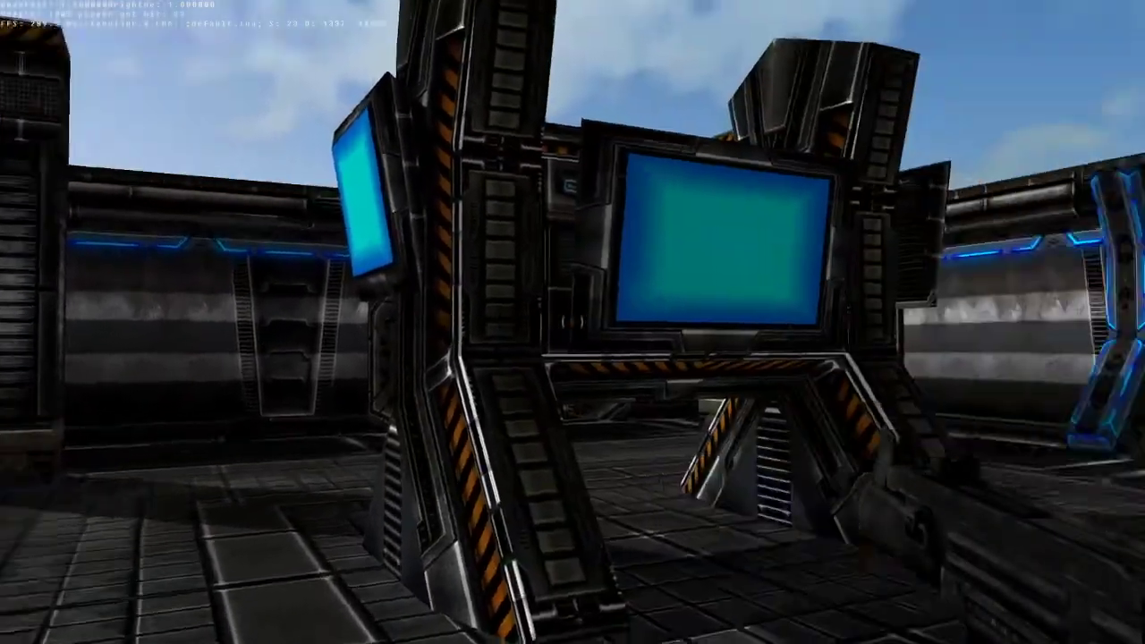
key(d)
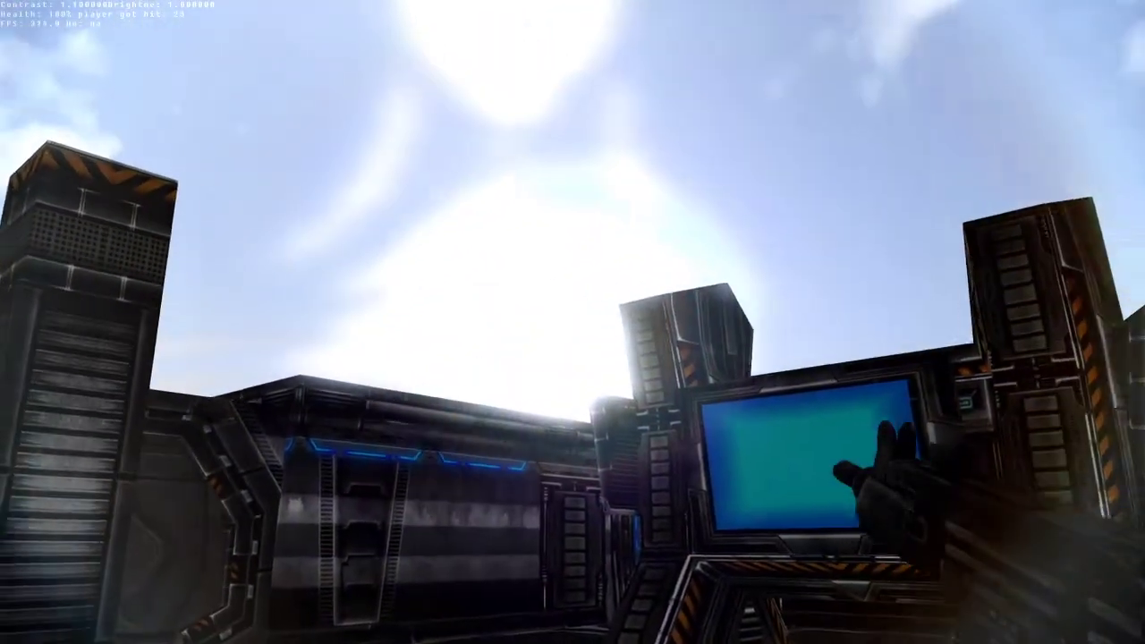
key(d)
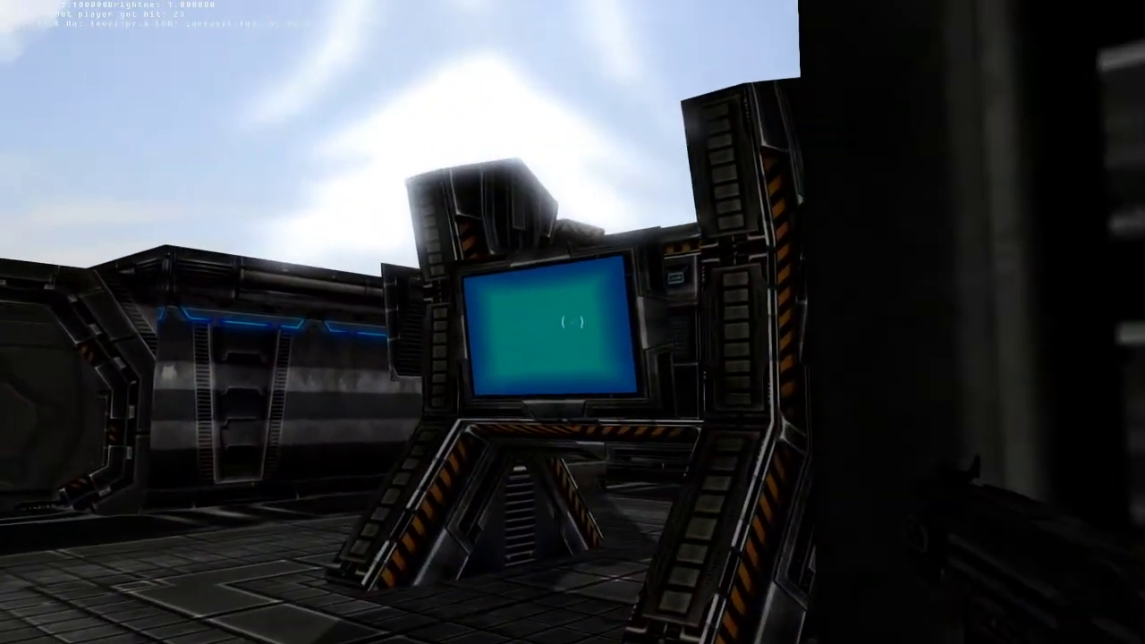
key(a)
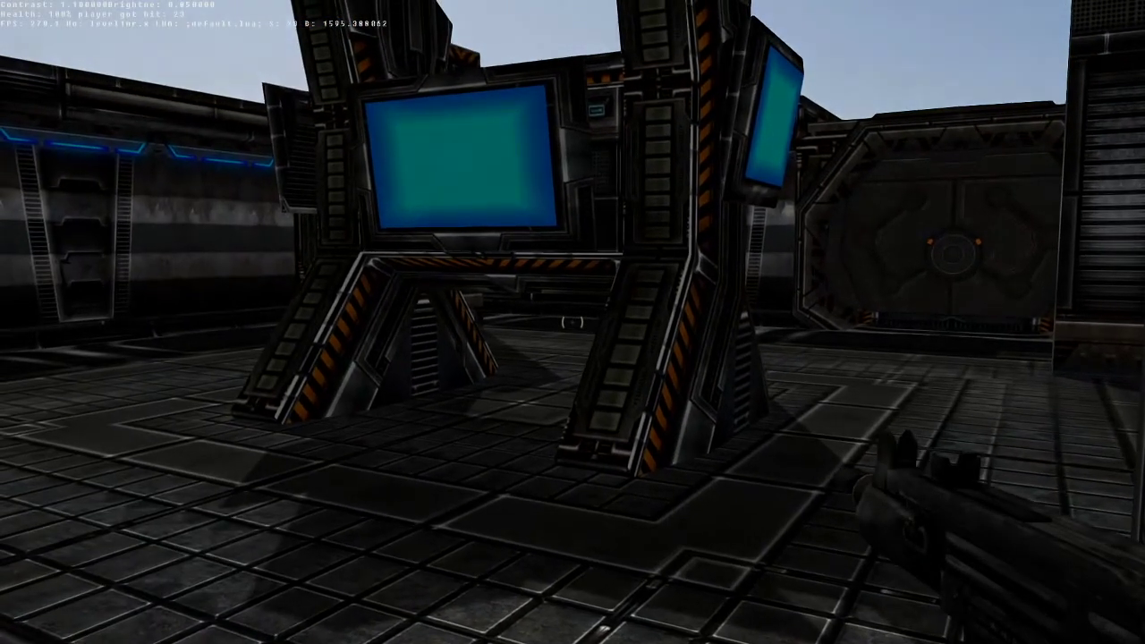
- Lower the running level's brightness to 0.5 while facing the central console
key(plus)
key(plus)
key(plus)
key(plus)
key(plus)
key(plus)
key(plus)
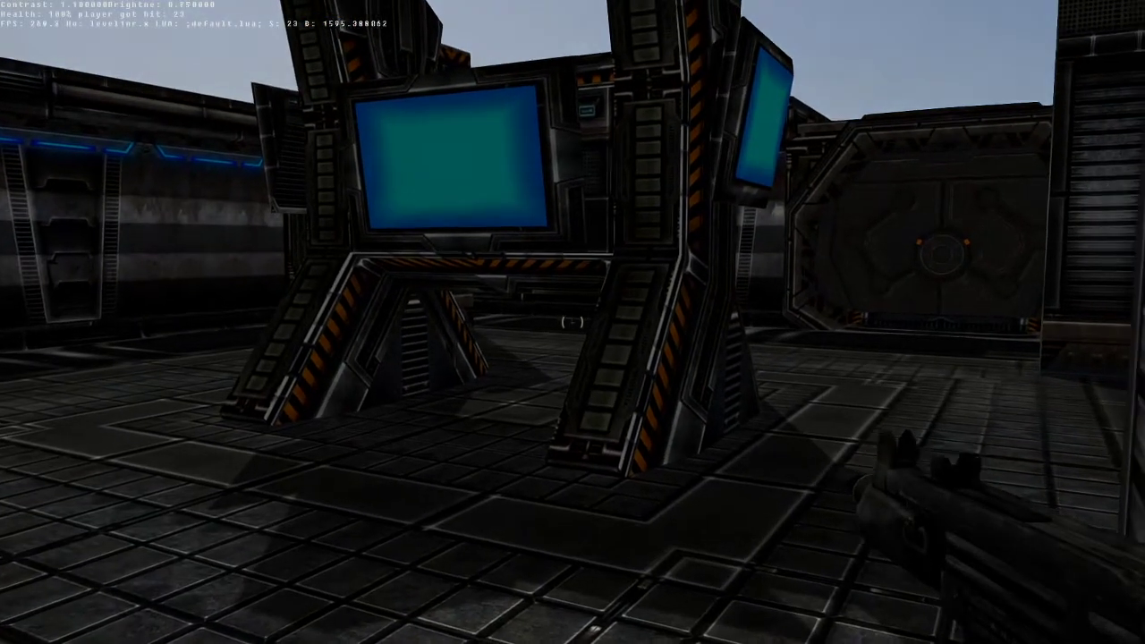
key(plus)
key(plus)
key(plus)
key(plus)
key(plus)
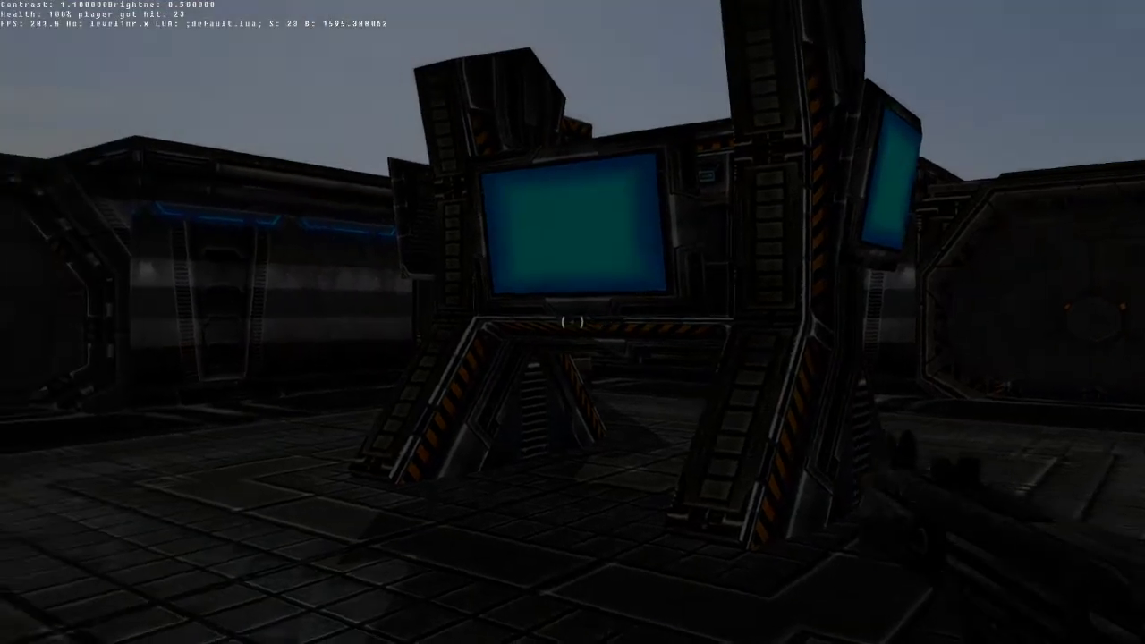
key(minus)
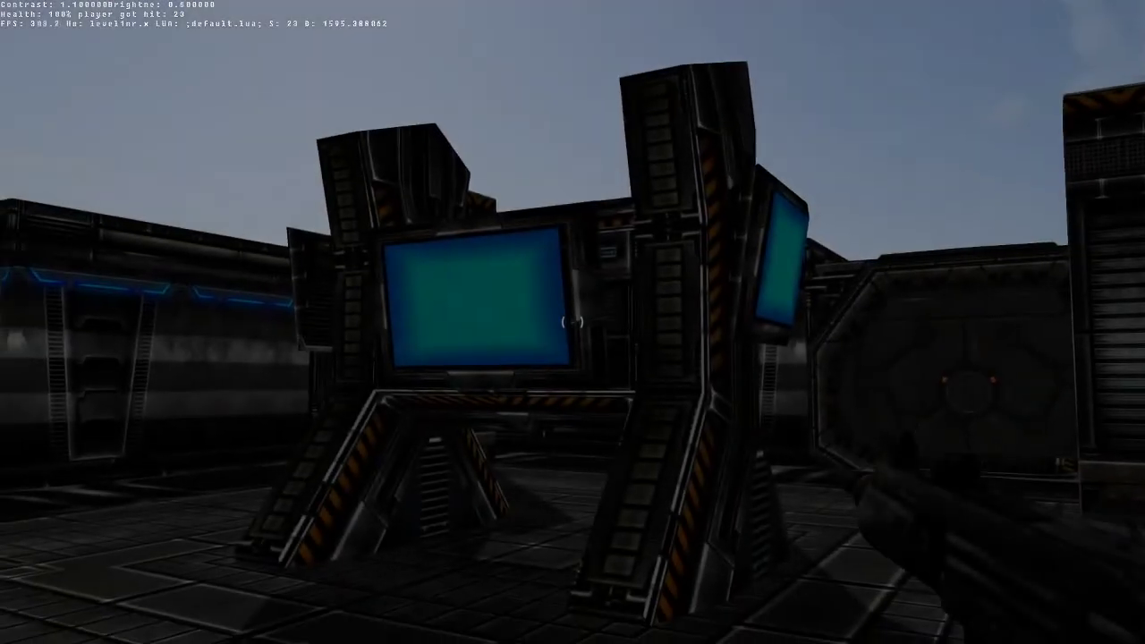
- Raise the running level's brightness back to 1.0 and compare the sunlight around the central console
key(plus)
key(plus)
key(plus)
key(plus)
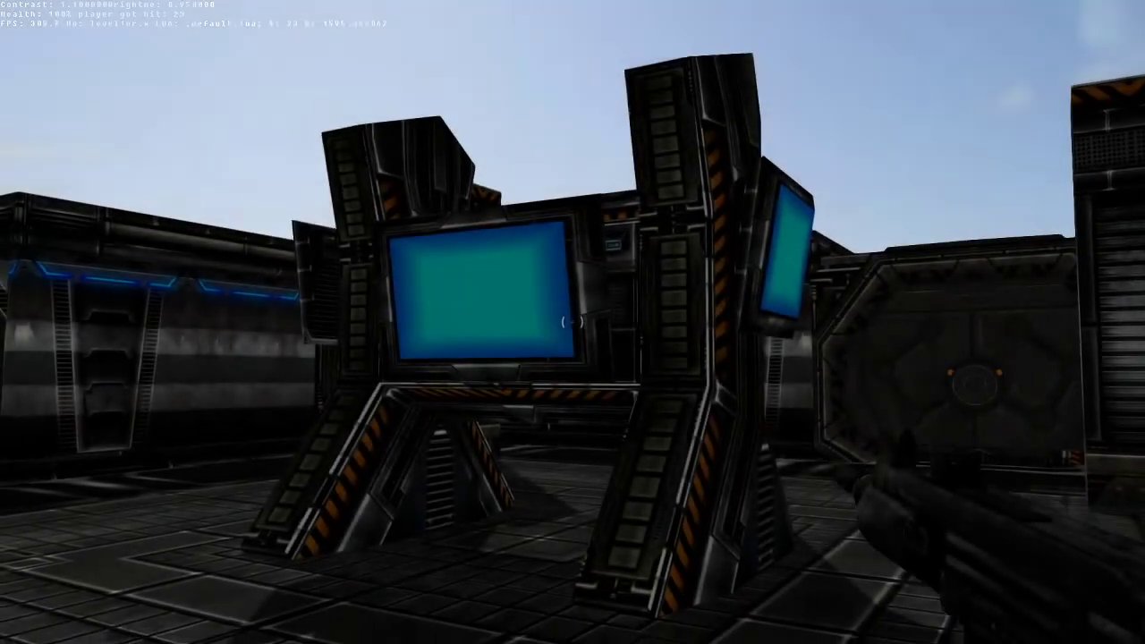
key(minus)
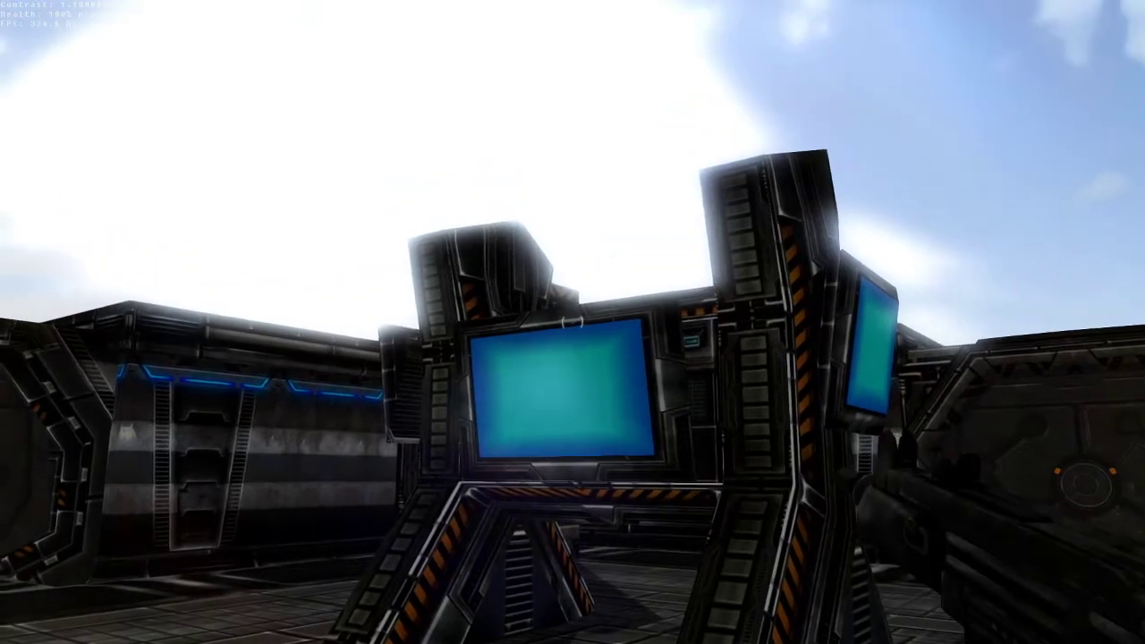
key(plus)
key(minus)
key(s)
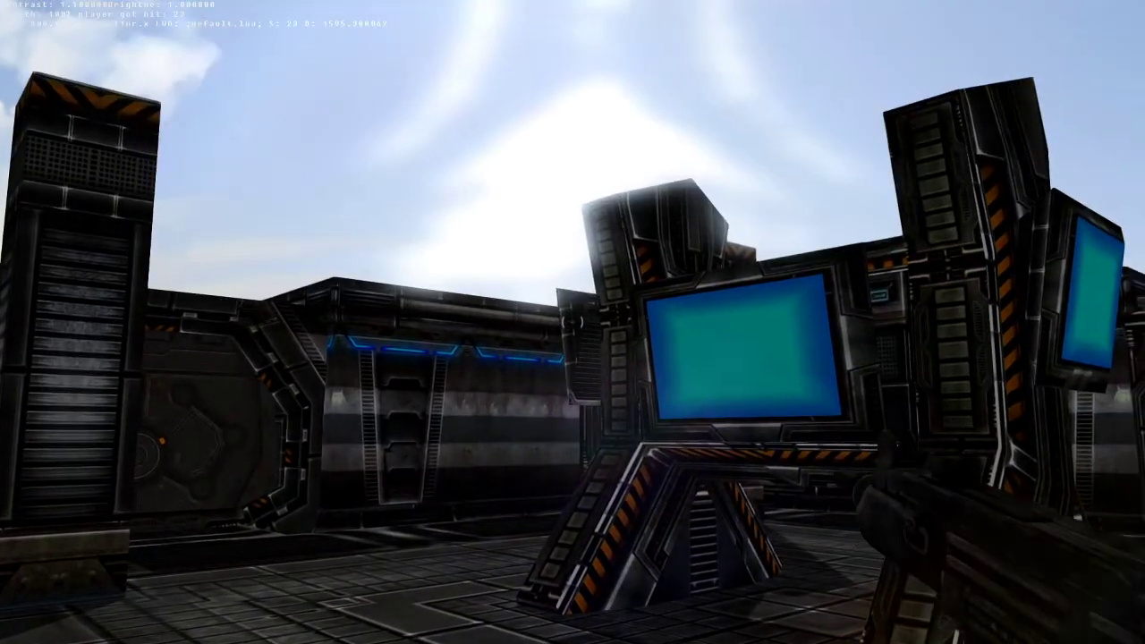
key(minus)
key(plus)
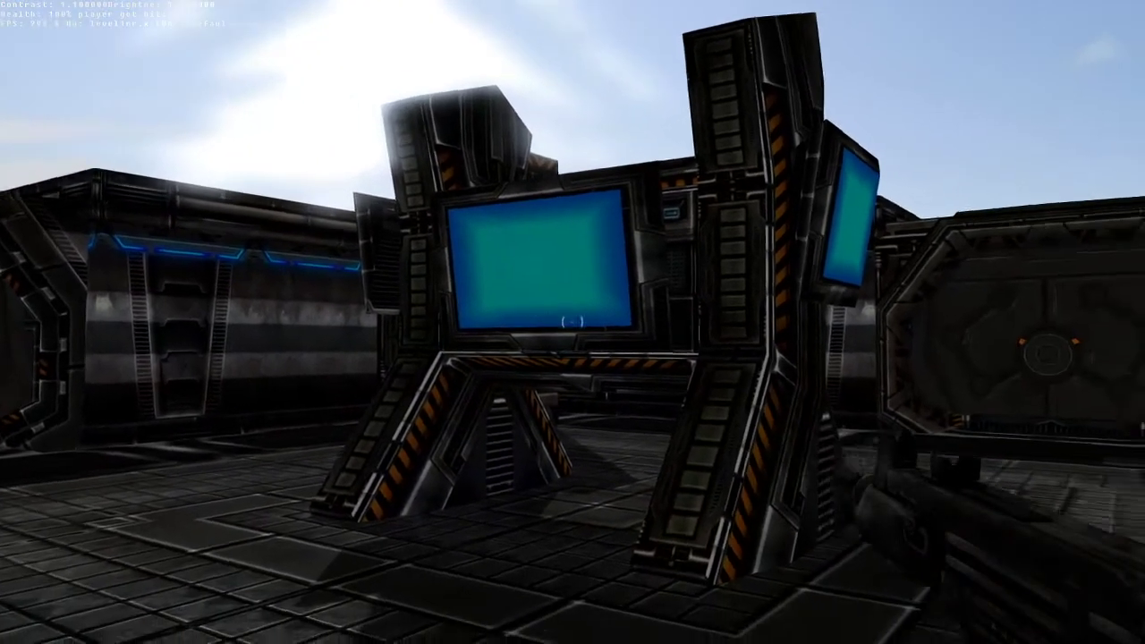
- Walk through the door out of the pillared room, confront Spiky 1 in the round hall and continue into the curved corridor
key(w)
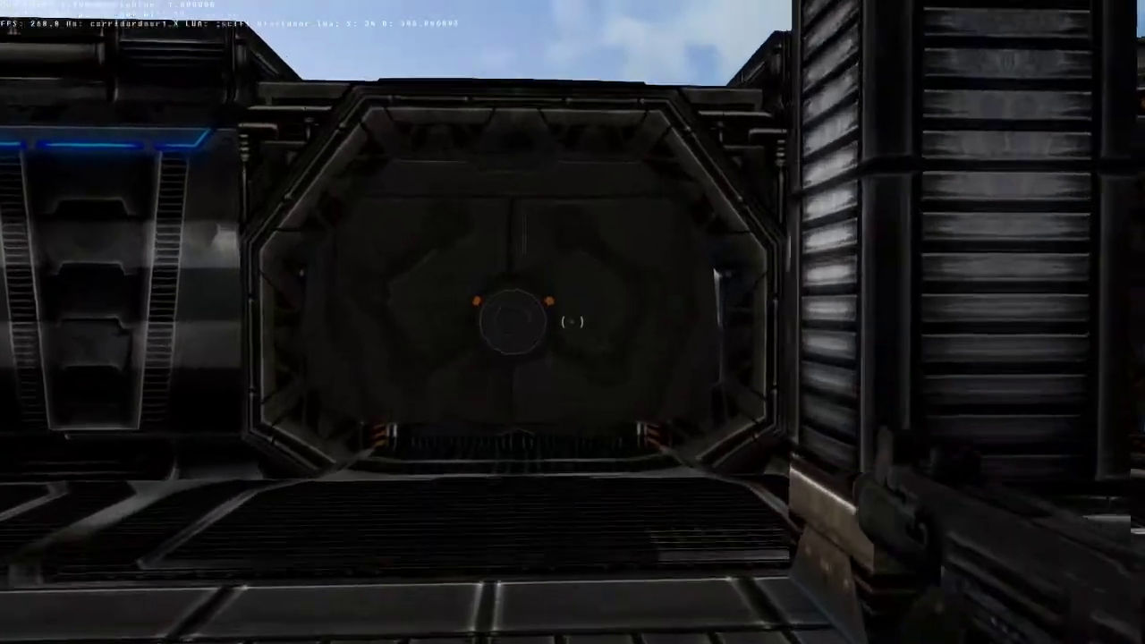
key(w)
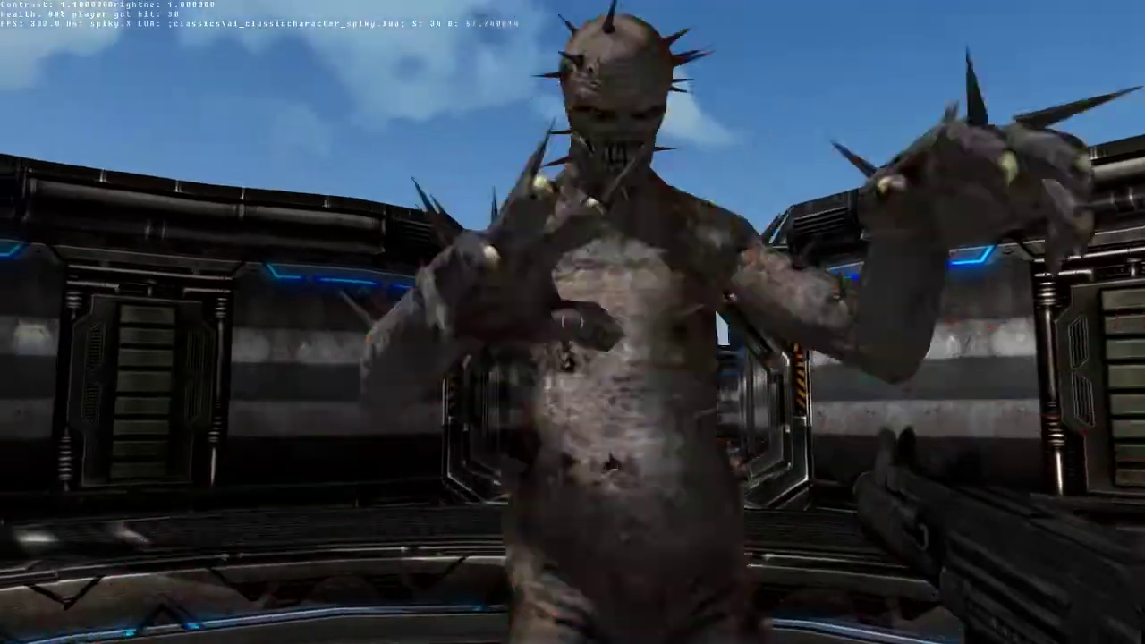
key(s)
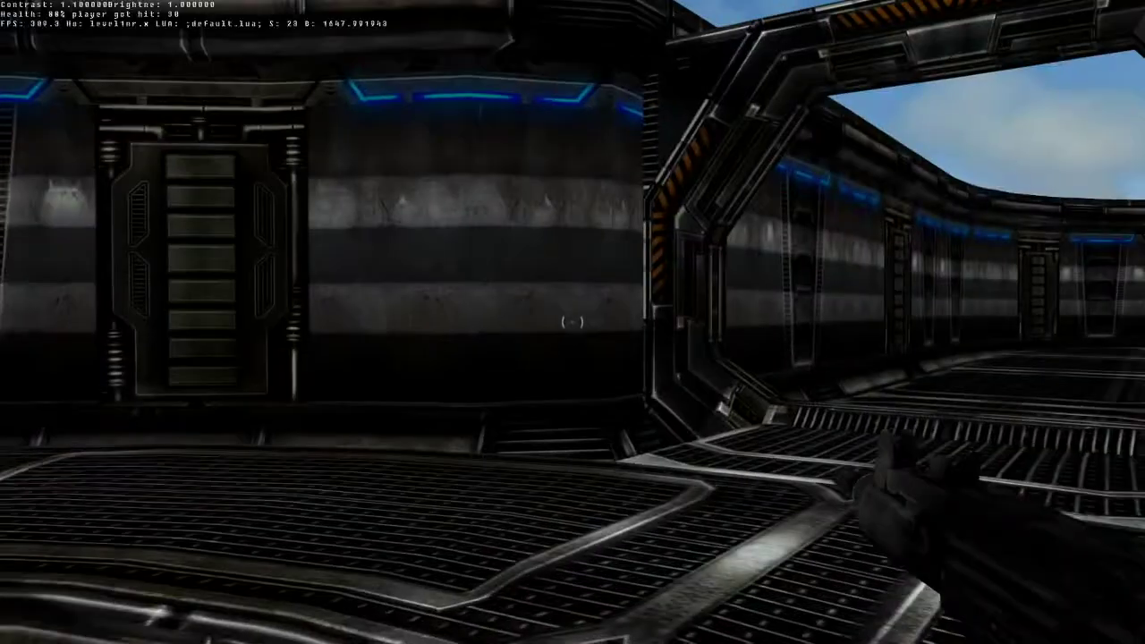
key(w)
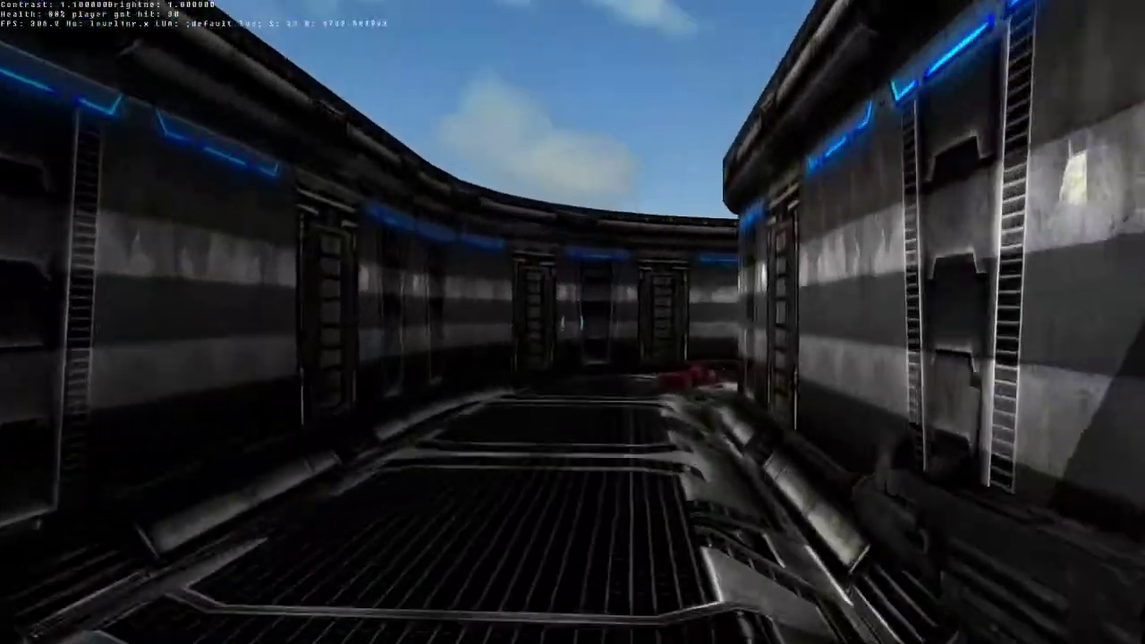
- Walk the running level through the curved corridor, the console room and the straight corridor into the large open hall
key(w)
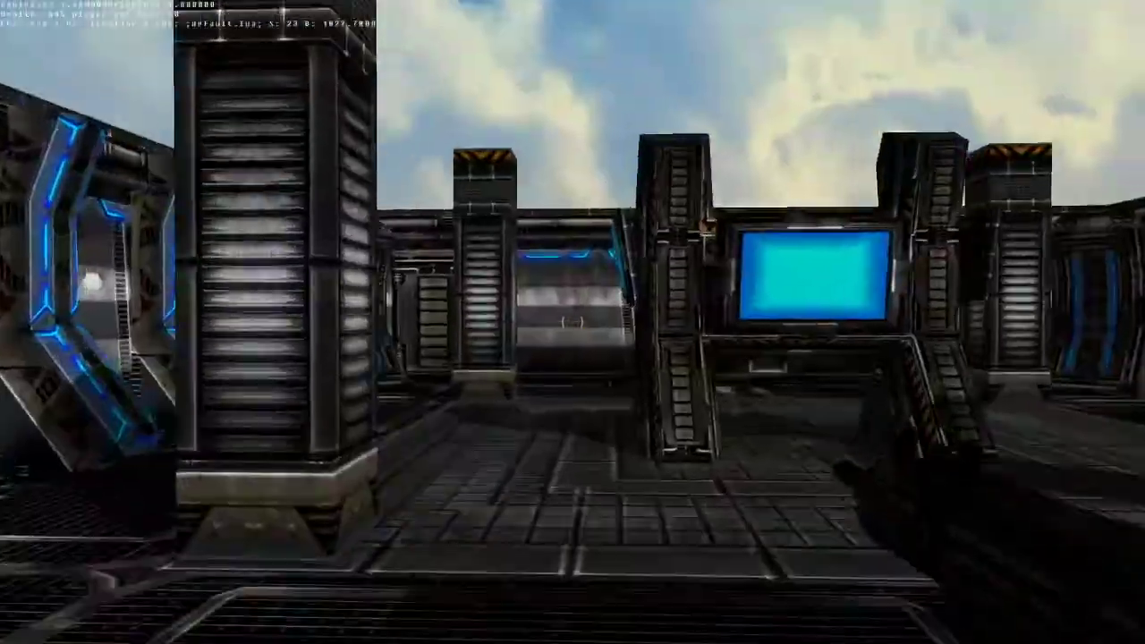
key(w)
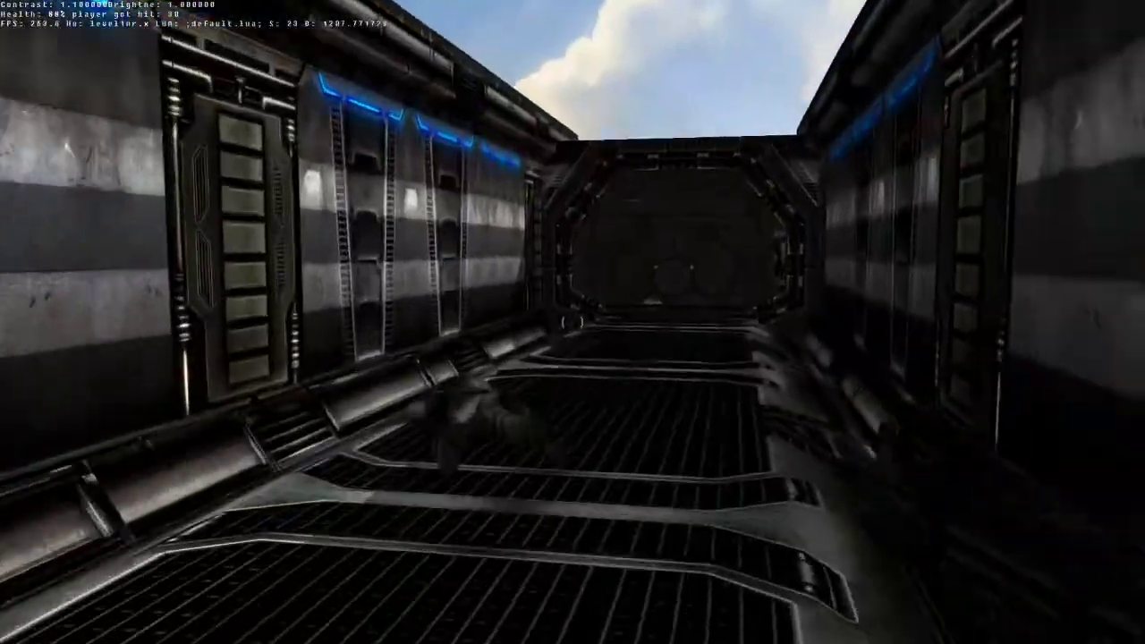
key(w)
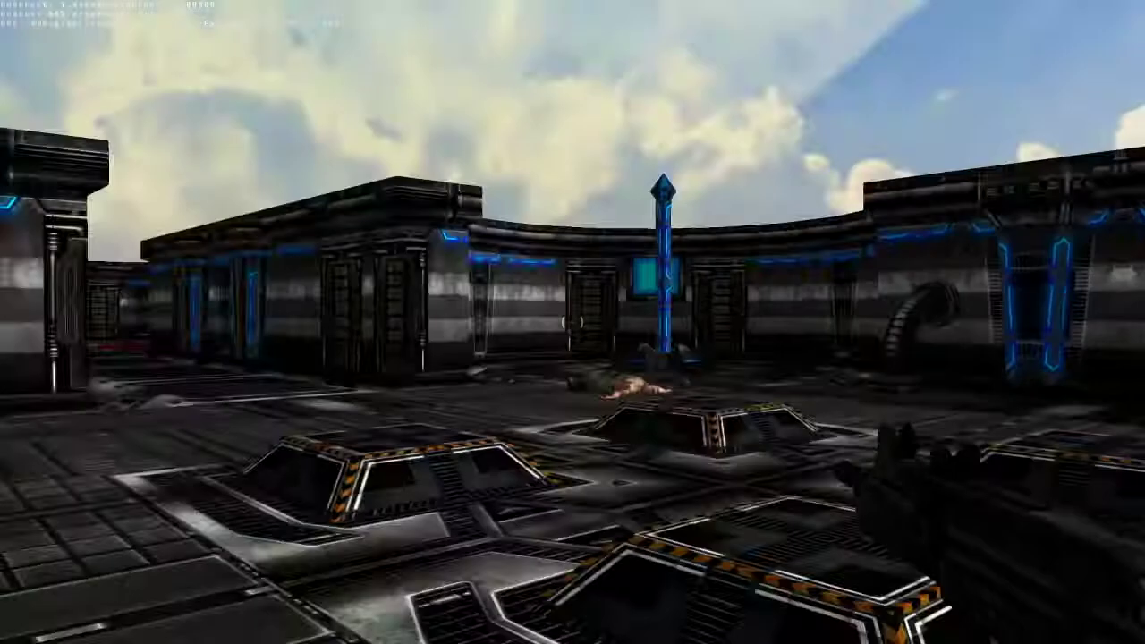
key(w)
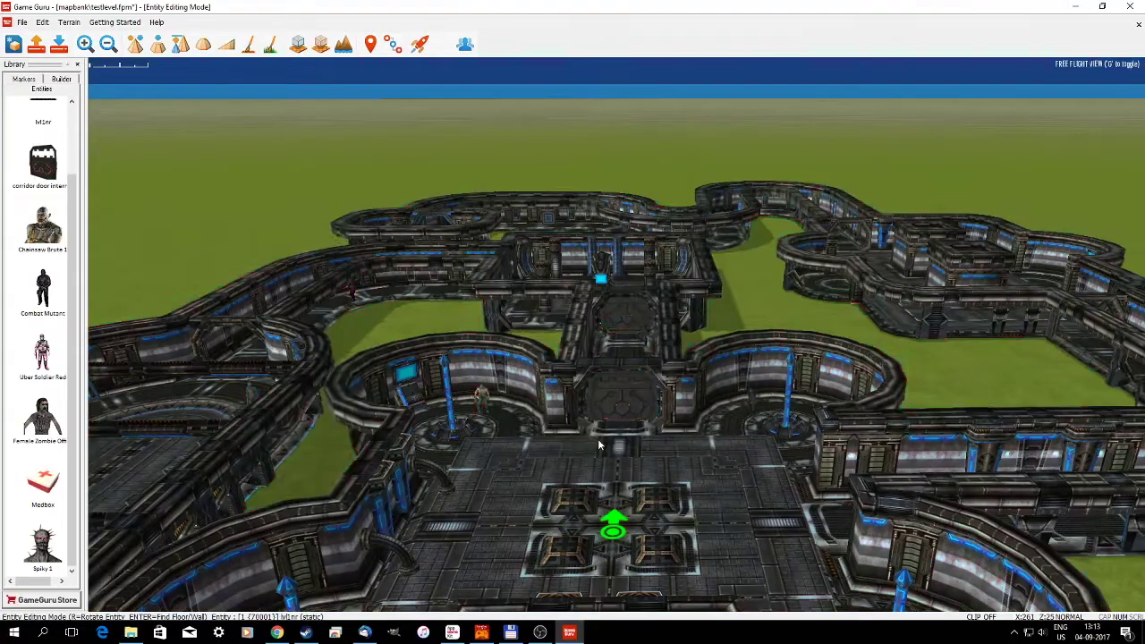
- Switch to Game Guru and pick the Electric Spark decal from the Scifi Pack's Decals for the hall around the start marker
right_drag(599, 437, 617, 501)
key(w)
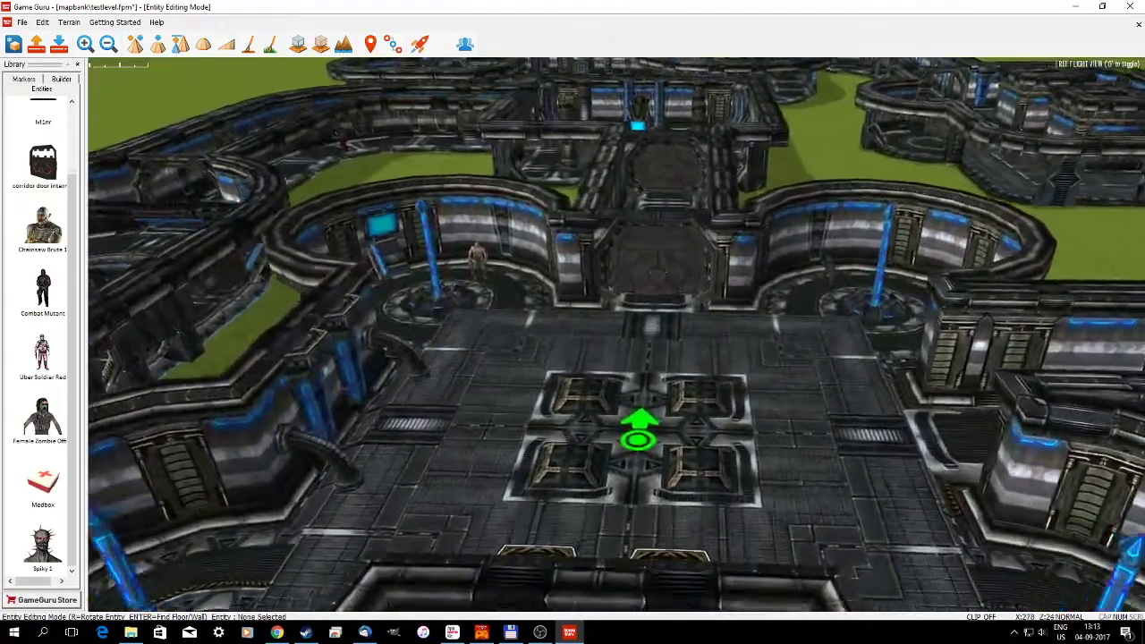
key(s)
key(s)
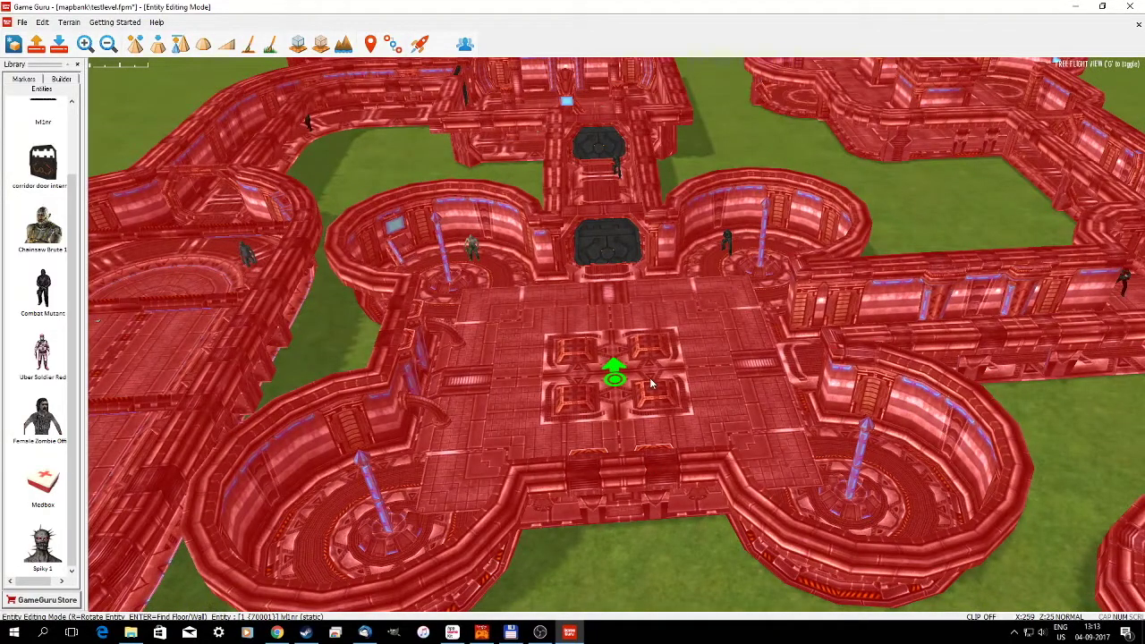
key(g)
key(w)
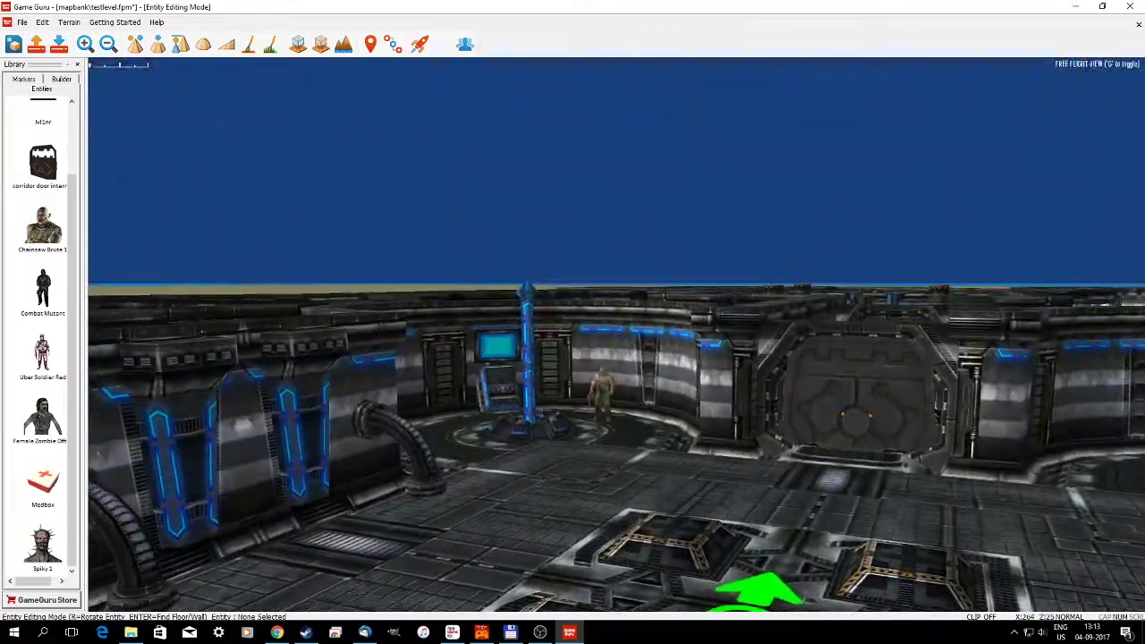
key(g)
scroll(18, 153, up, 5)
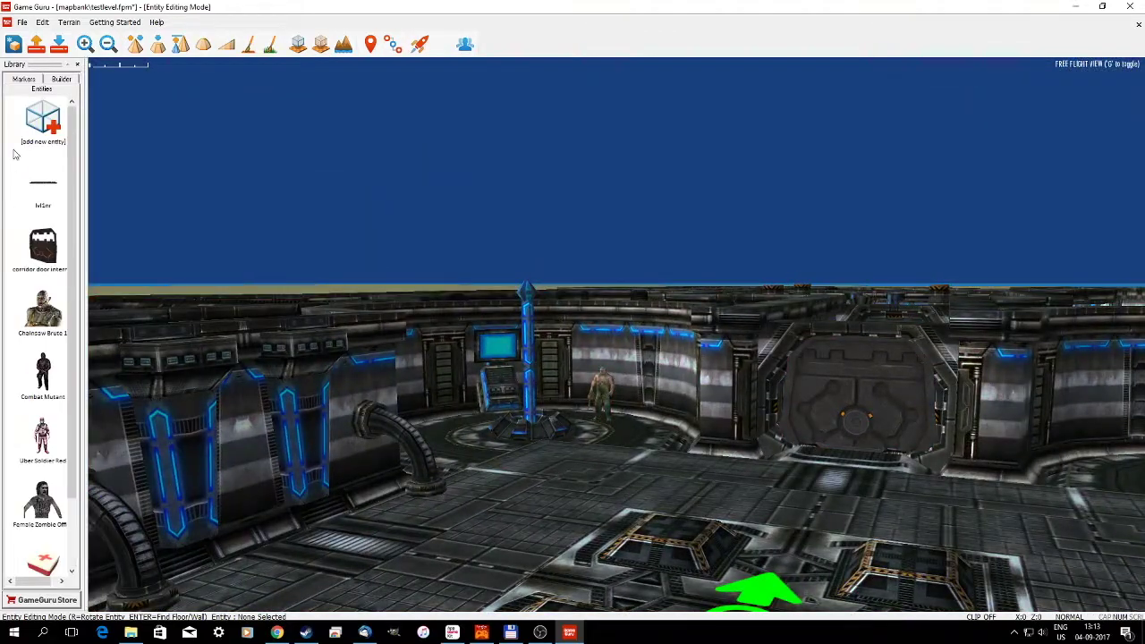
click(38, 109)
scroll(51, 374, down, 2)
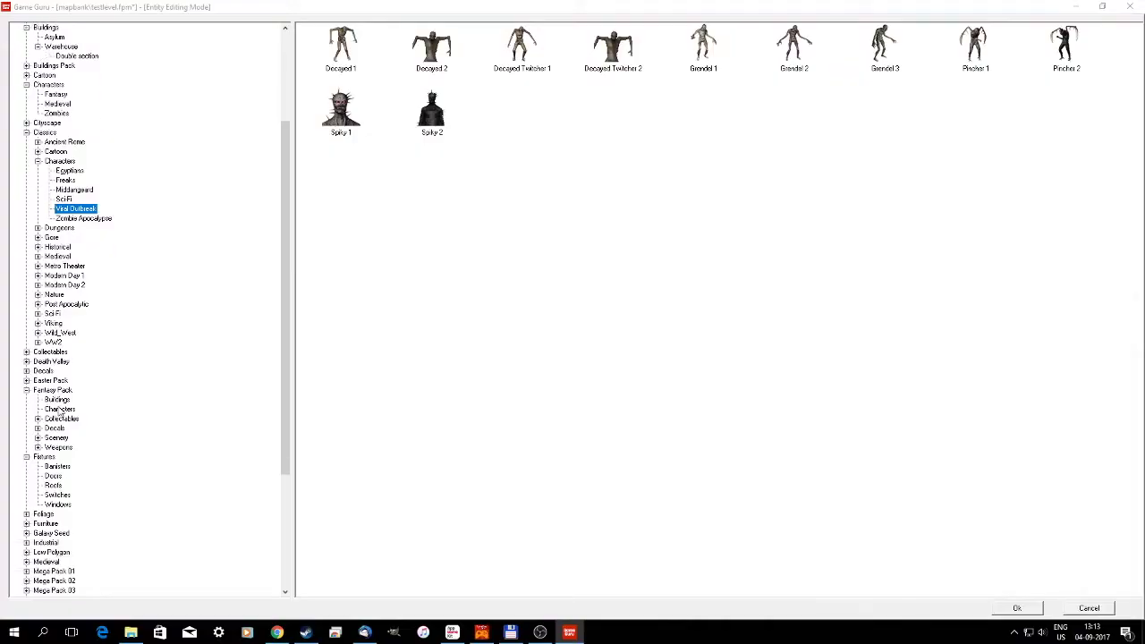
scroll(26, 526, down, 6)
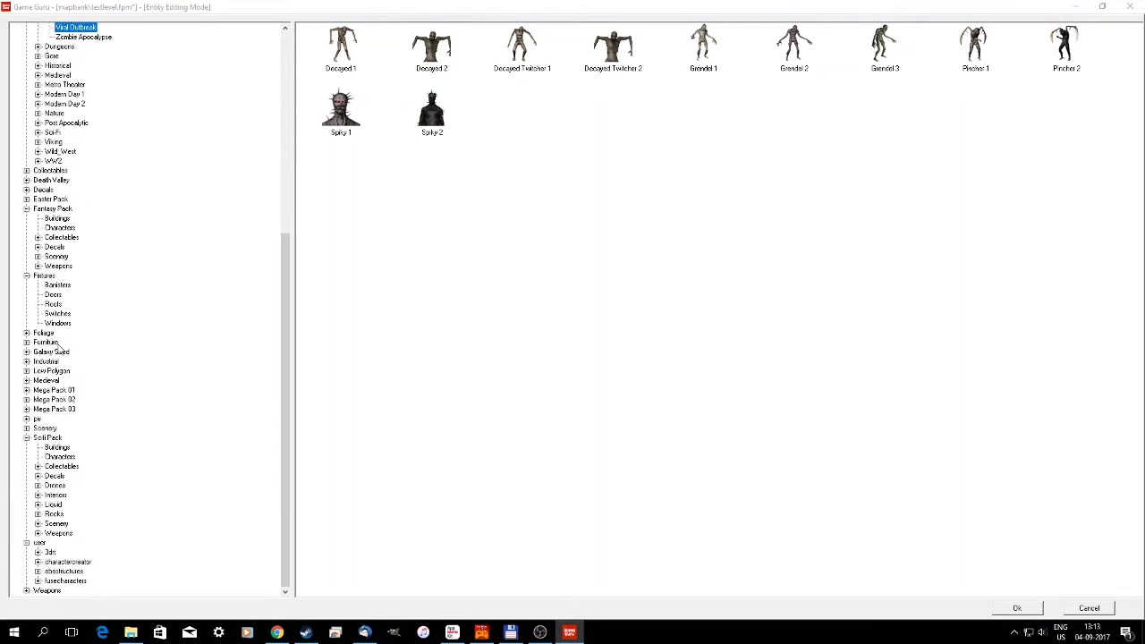
click(44, 275)
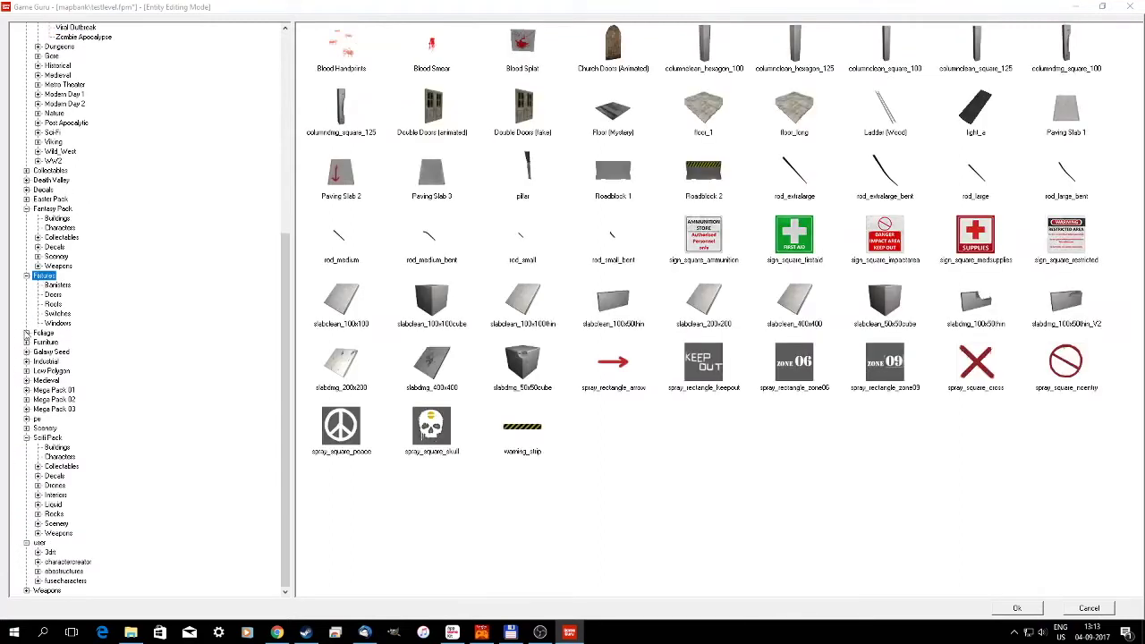
click(47, 437)
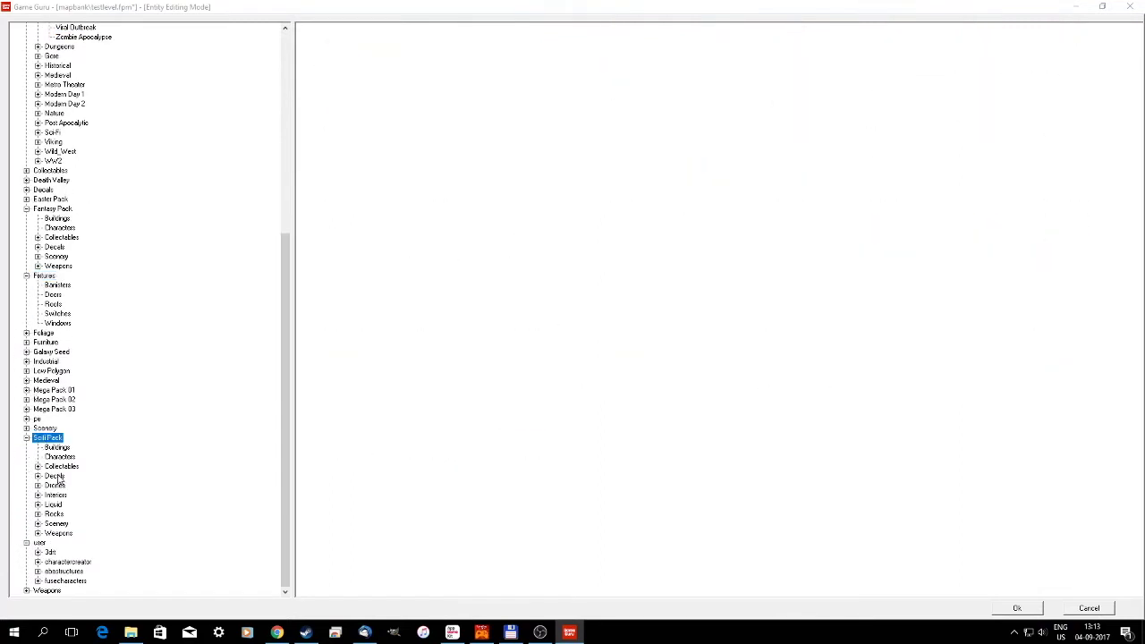
click(55, 477)
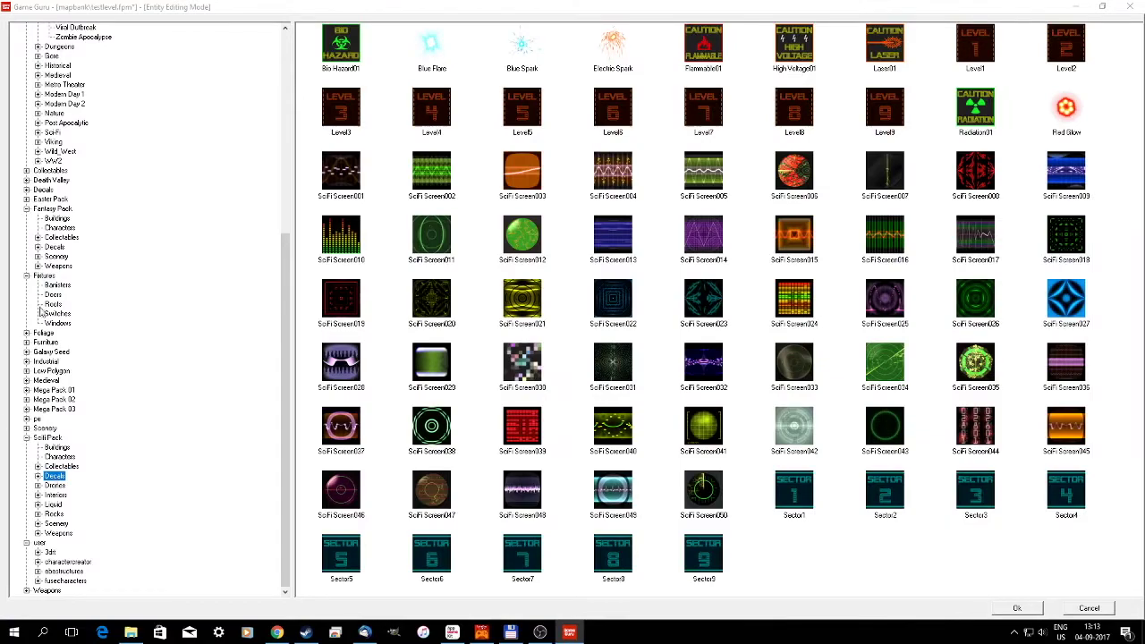
double_click(618, 47)
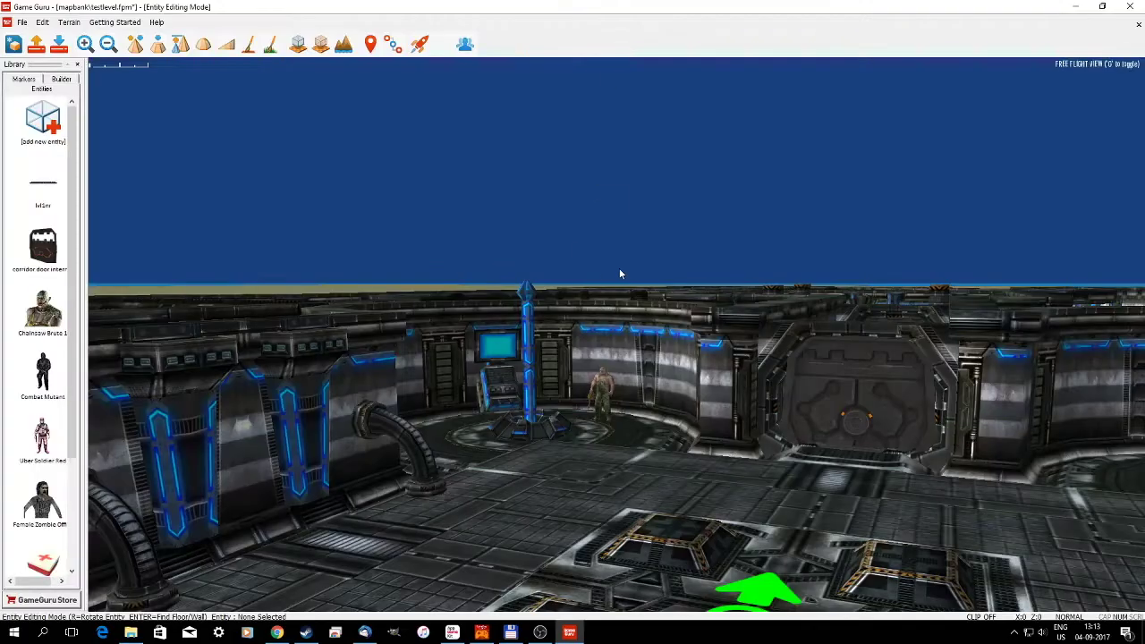
- Place the Electric Spark at the blue pillar in the round alcove with the screen and raise it above the pillar's tip
click(527, 352)
key(w)
right_drag(527, 352, 636, 307)
key(s)
key(w)
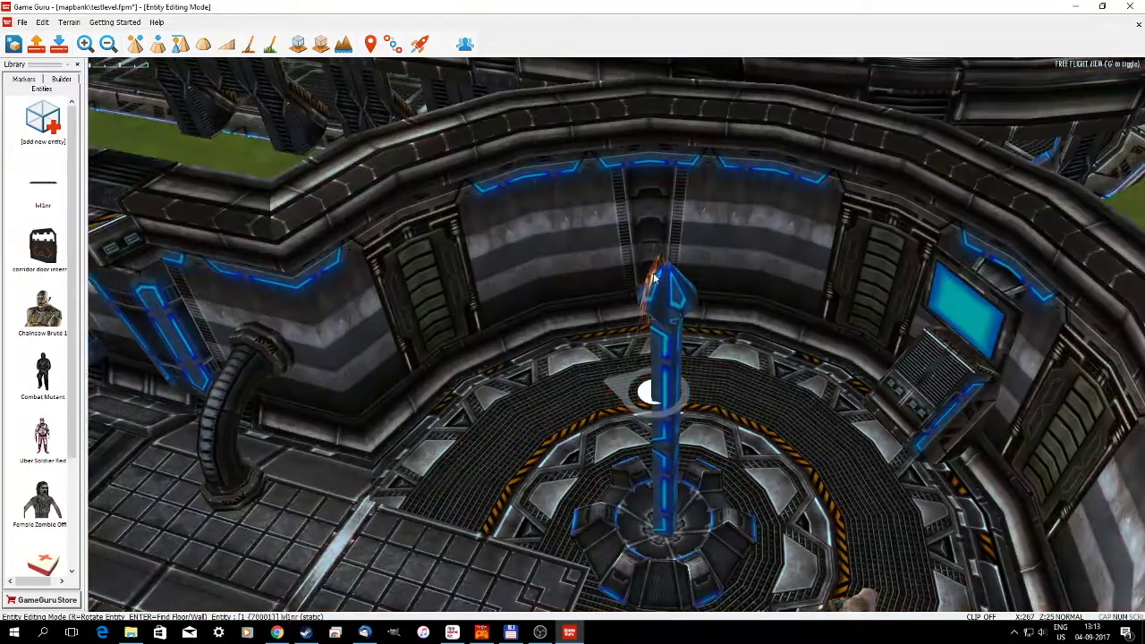
click(662, 282)
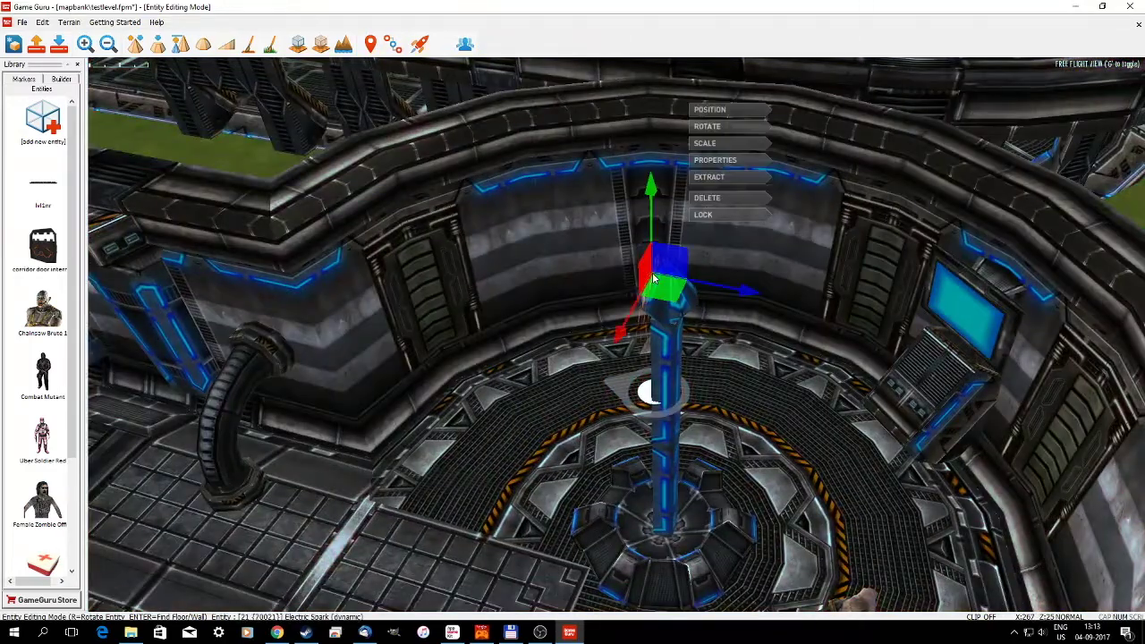
drag(668, 190, 664, 161)
- Enlarge the Electric Spark and lower it slightly toward the tip of the blue pillar
click(719, 111)
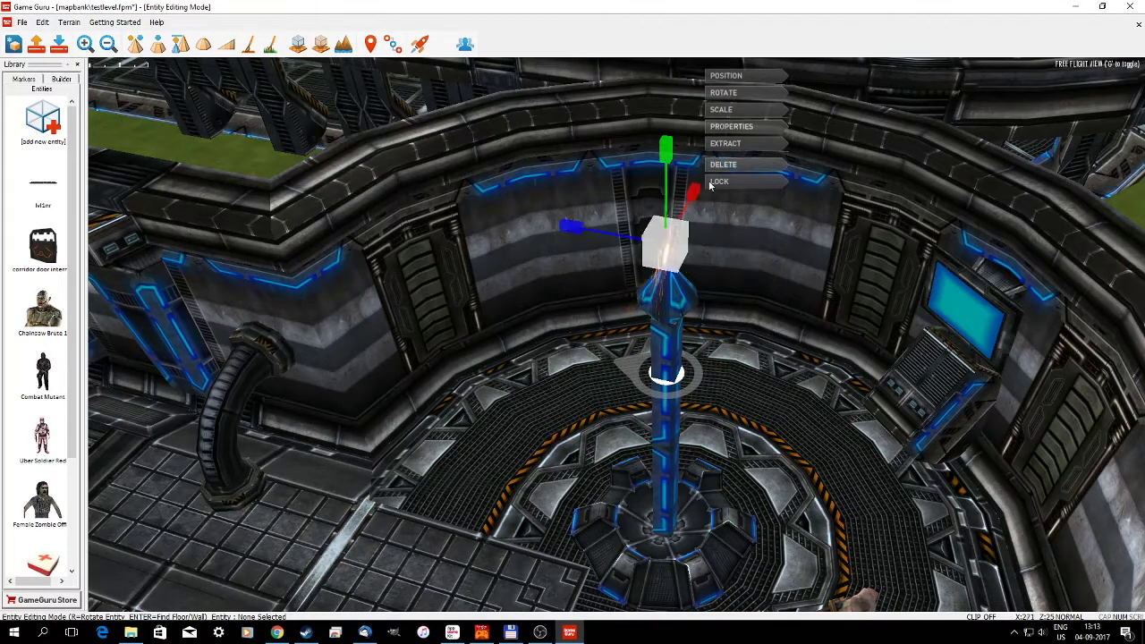
drag(636, 258, 671, 231)
mouse_move(743, 81)
right_down()
mouse_move(740, 142)
mouse_move(662, 152)
mouse_move(734, 99)
mouse_move(722, 73)
right_up()
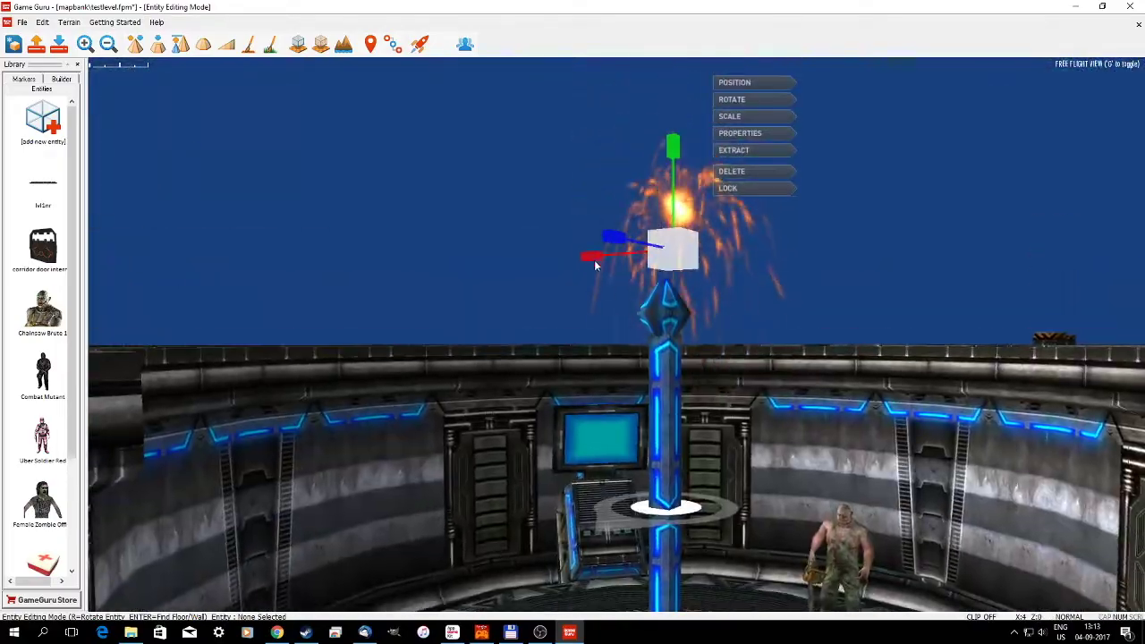
click(741, 82)
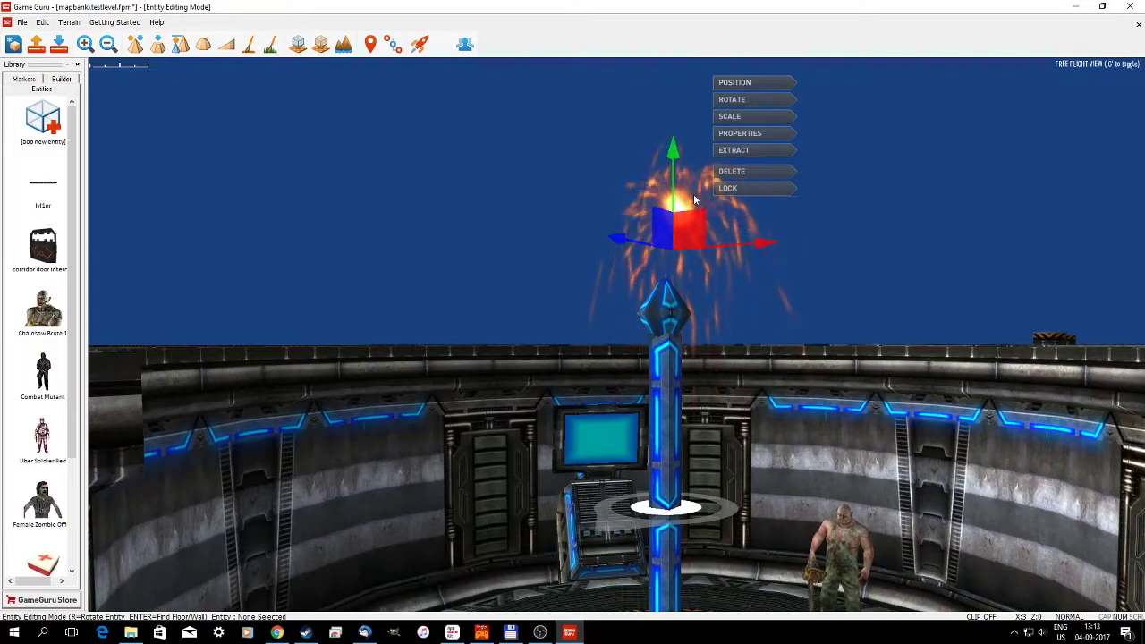
drag(671, 264, 669, 272)
- Add the Fire 1 decal from the general Decals folder and place it at the glowing ring machine in the crate room
key(s)
right_drag(669, 272, 881, 394)
key(w)
key(w)
key(s)
key(w)
key(w)
key(s)
key(w)
key(s)
right_drag(769, 537, 707, 482)
key(w)
click(43, 118)
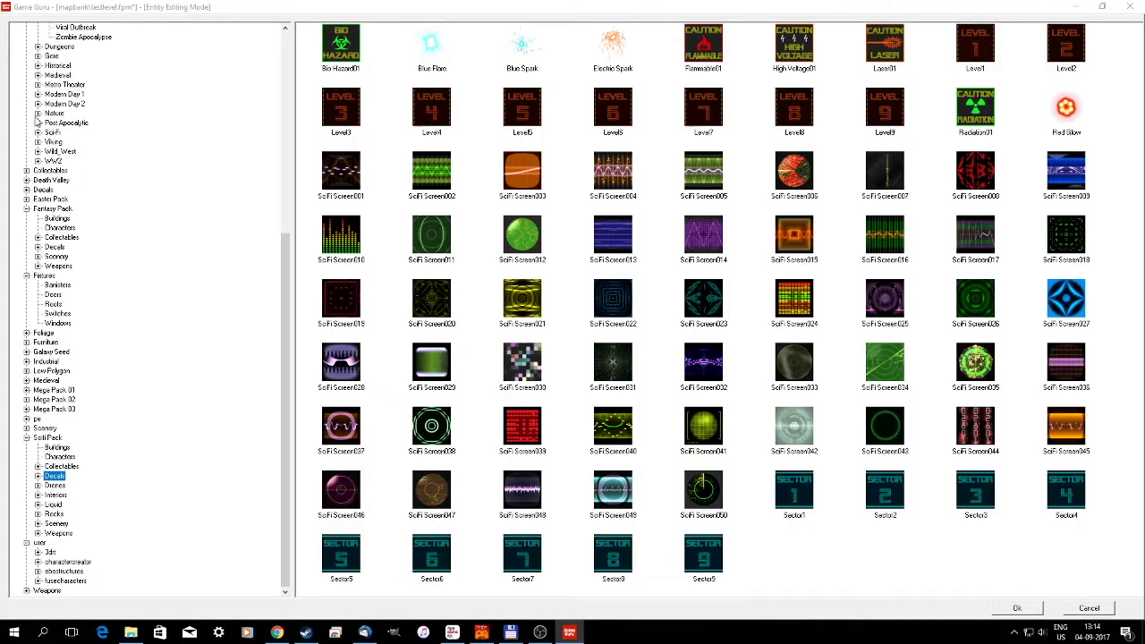
click(42, 190)
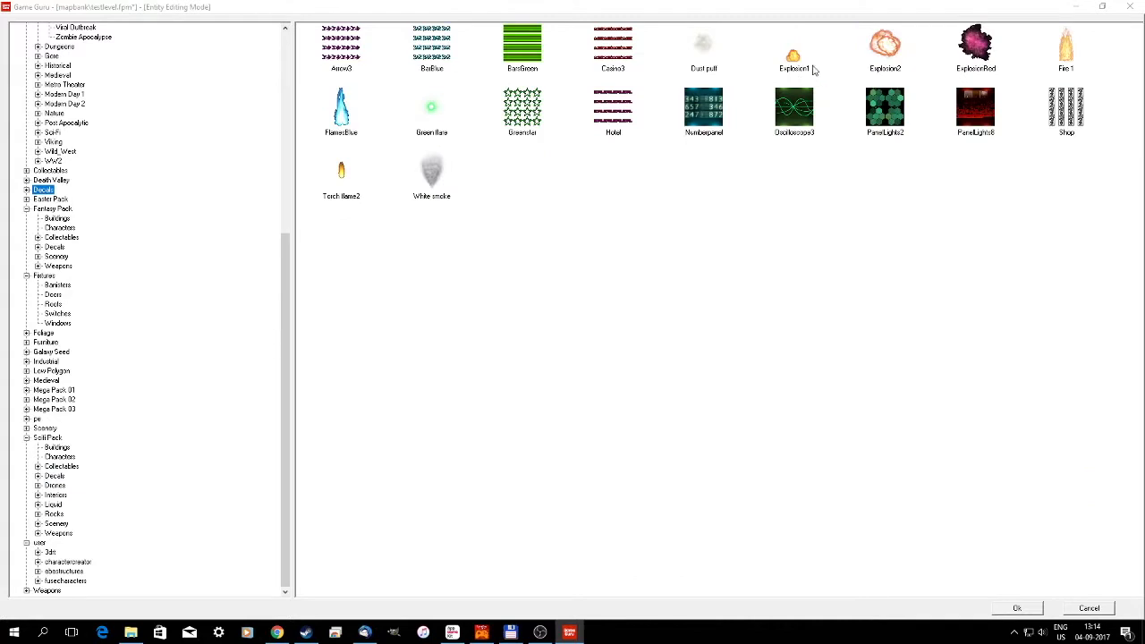
double_click(1073, 55)
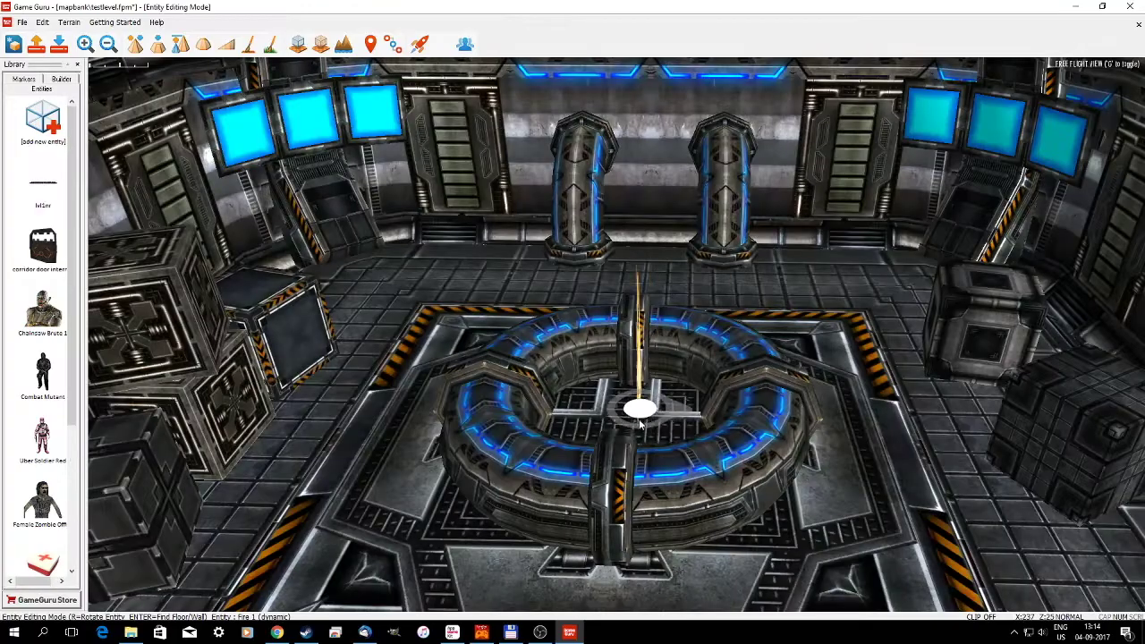
click(631, 440)
- Move the Fire 1 flame from the ring's rim to inside the ring and check its position from several sides
key(d)
right_drag(631, 441, 492, 365)
click(484, 353)
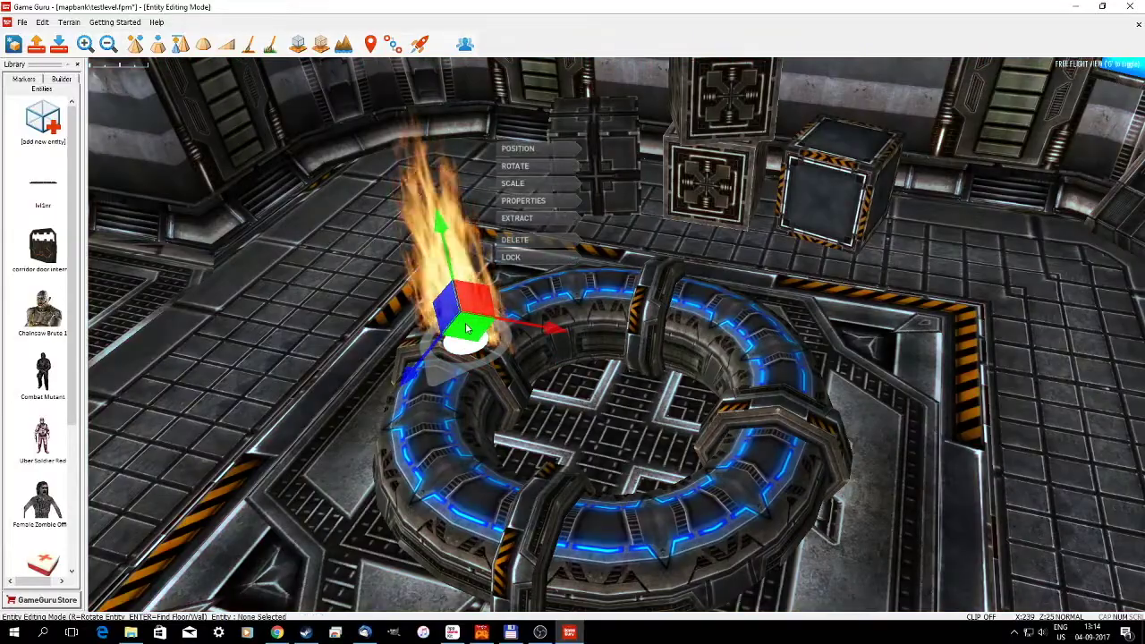
drag(484, 352, 653, 449)
right_drag(652, 448, 743, 437)
key(a)
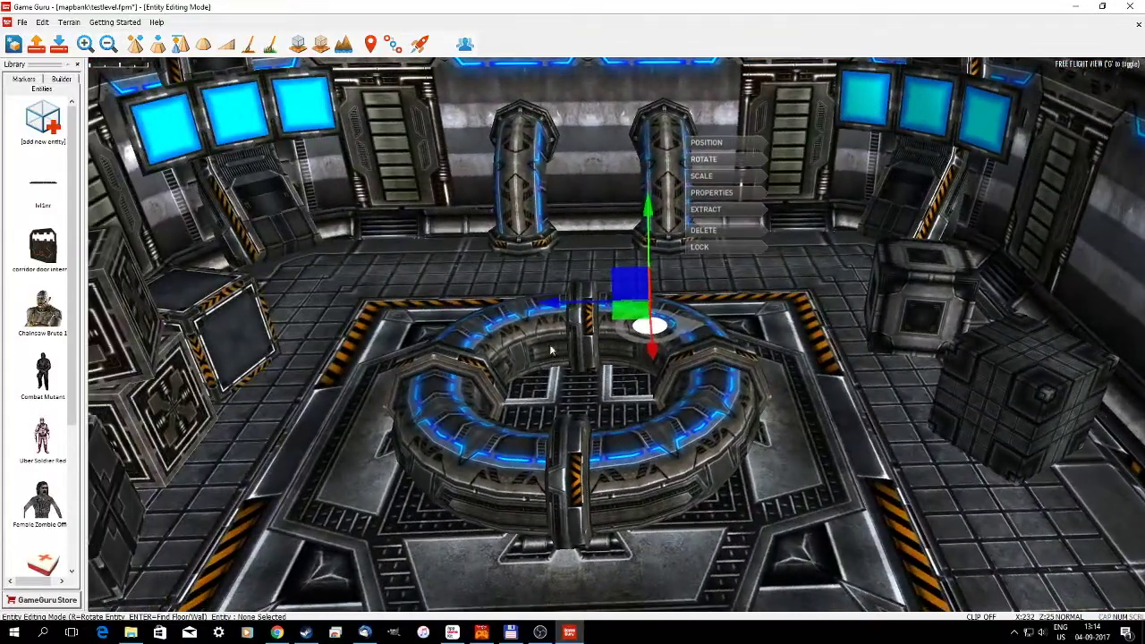
drag(547, 306, 516, 310)
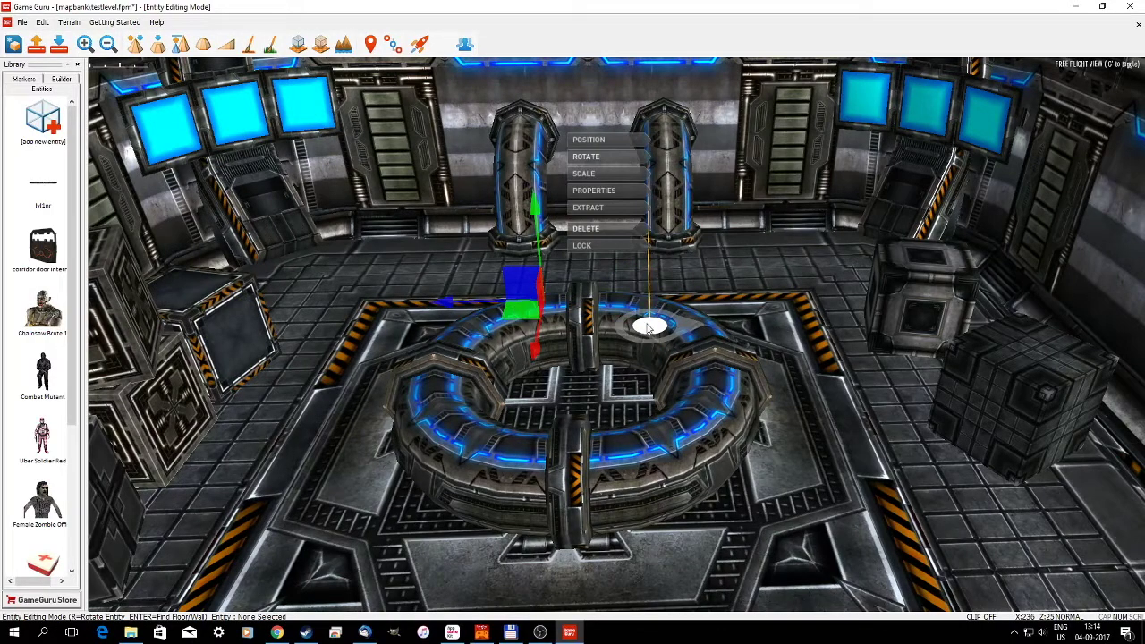
drag(650, 328, 656, 329)
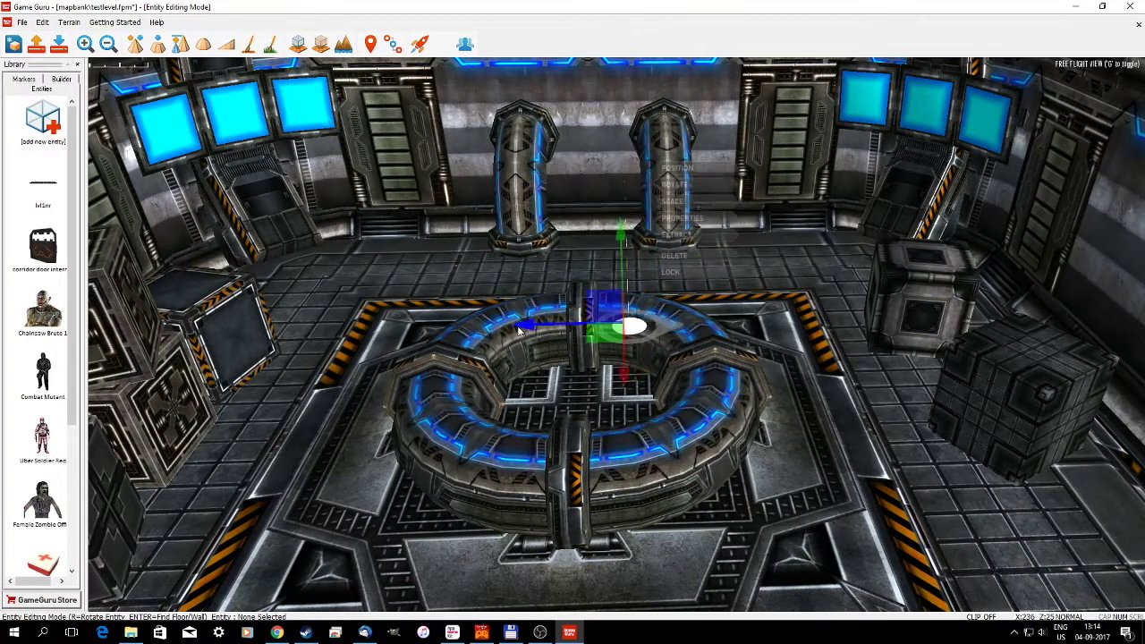
right_drag(462, 341, 291, 358)
right_drag(490, 385, 863, 386)
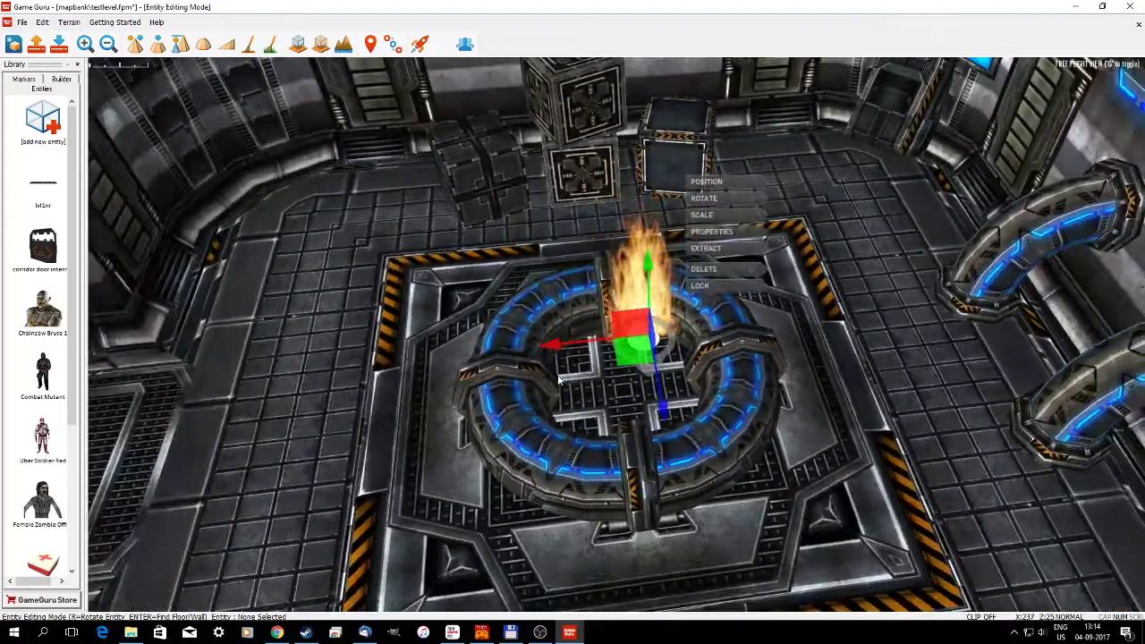
right_drag(519, 363, 667, 372)
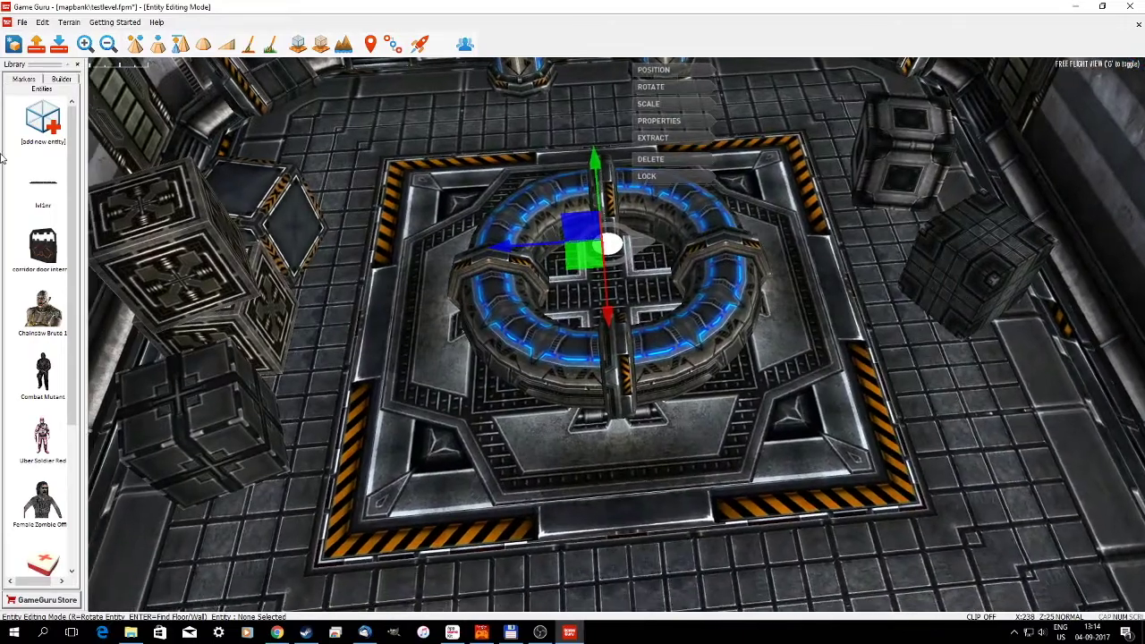
- Add the White Smoke decal from the Decals folder and place it inside the ring next to the flame
click(45, 116)
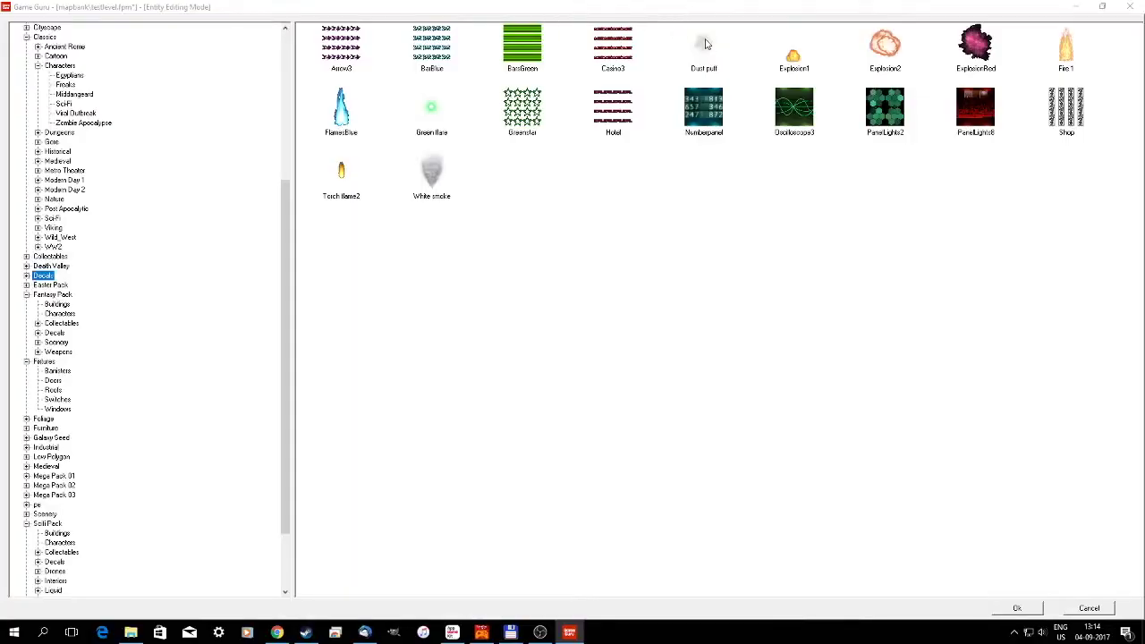
double_click(433, 176)
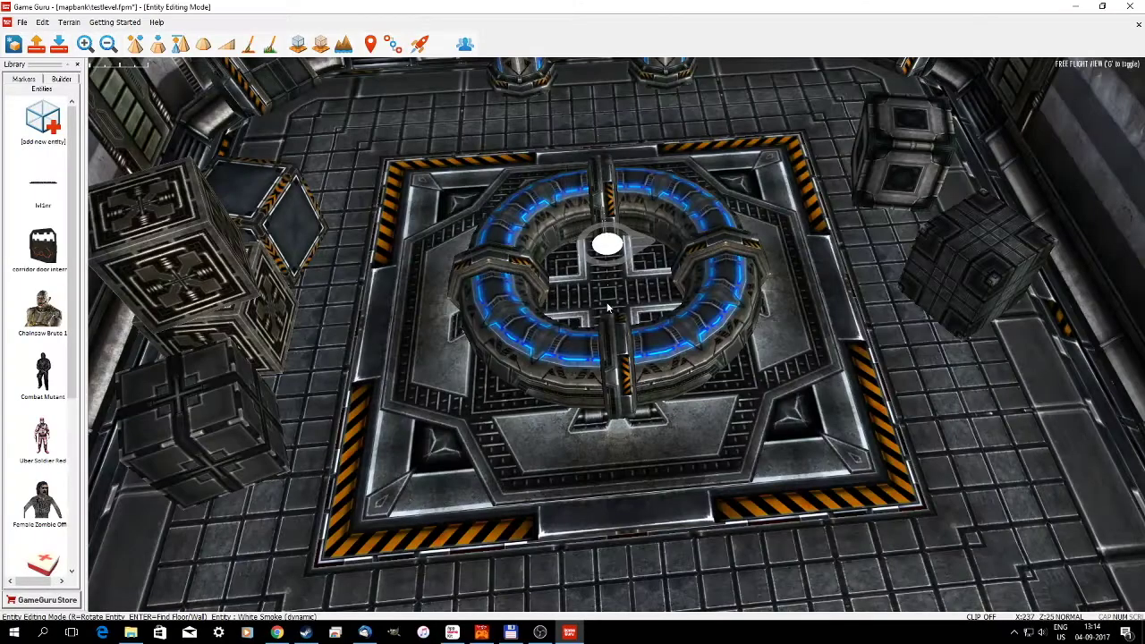
click(607, 308)
key(d)
right_drag(608, 309, 605, 253)
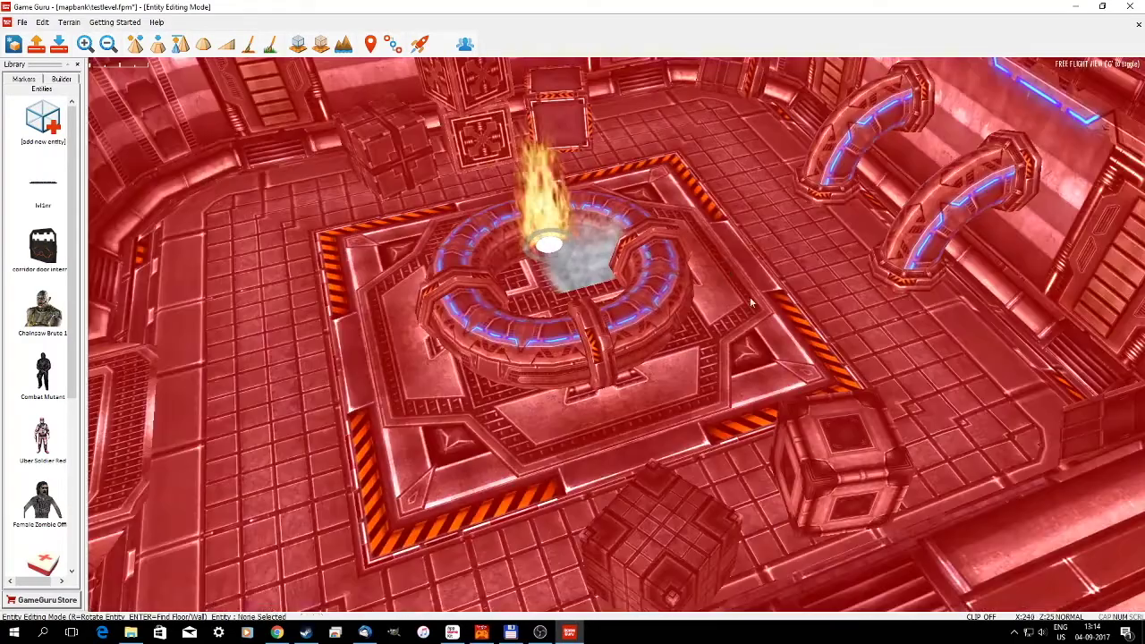
- Shift the White Smoke closer to the flame and adjust its height within the ring
click(592, 256)
drag(590, 286, 569, 273)
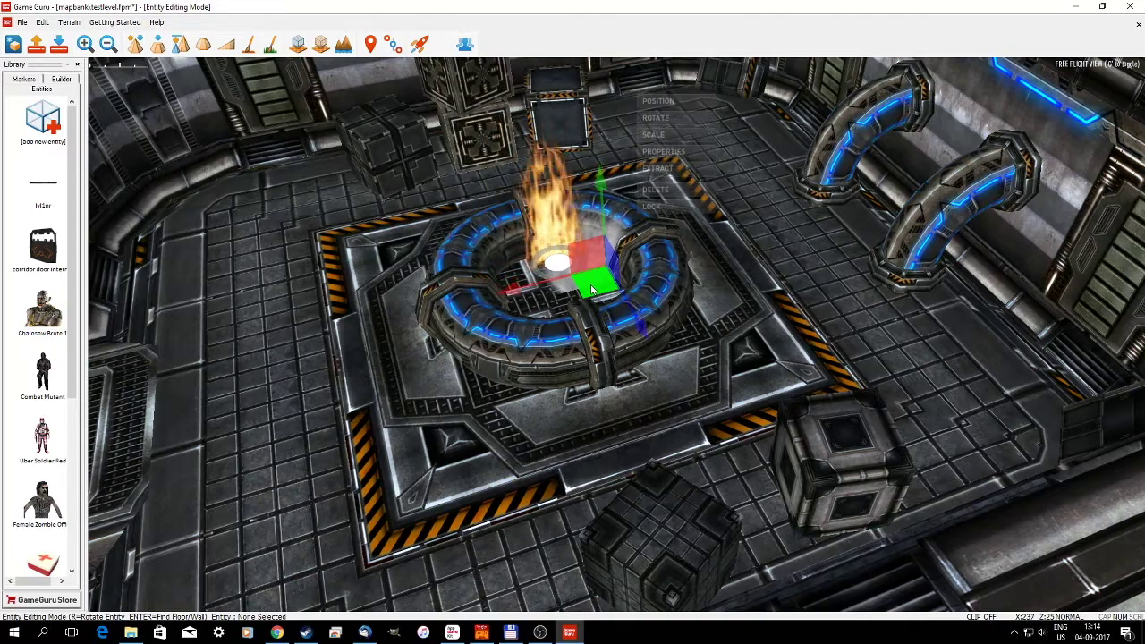
drag(615, 244, 628, 212)
right_drag(628, 211, 613, 161)
key(w)
key(s)
key(s)
right_drag(734, 304, 713, 326)
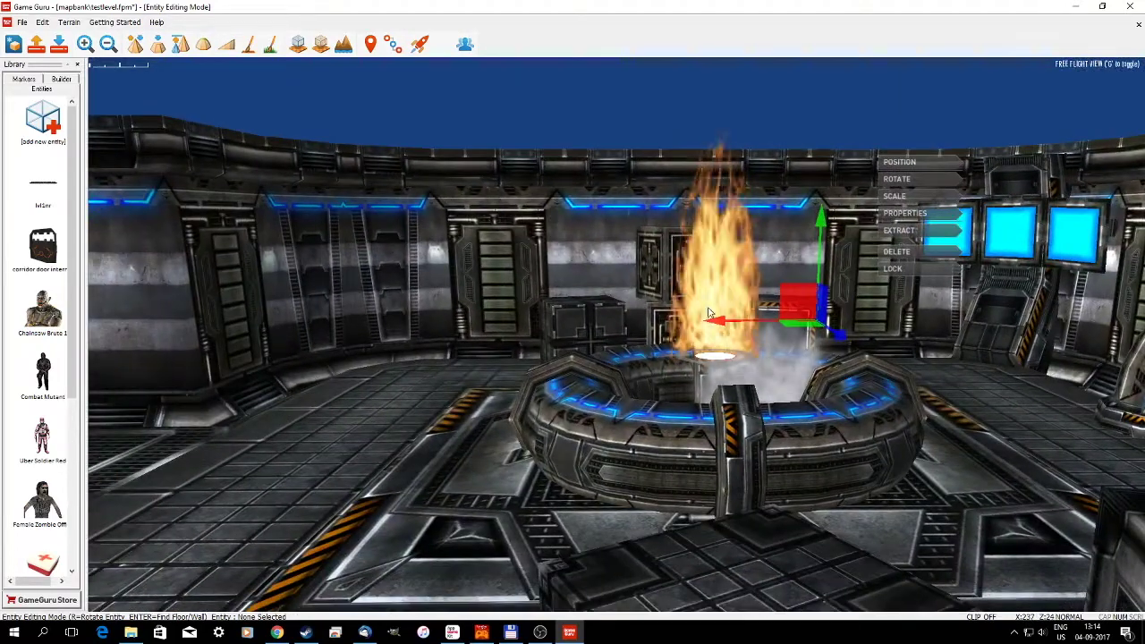
drag(713, 327, 684, 320)
drag(714, 324, 721, 171)
- Lower the Fire 1 flame inside the glowing ring, and raise the White Smoke and shift it directly behind the flame
right_drag(722, 172, 810, 320)
key(s)
key(w)
key(s)
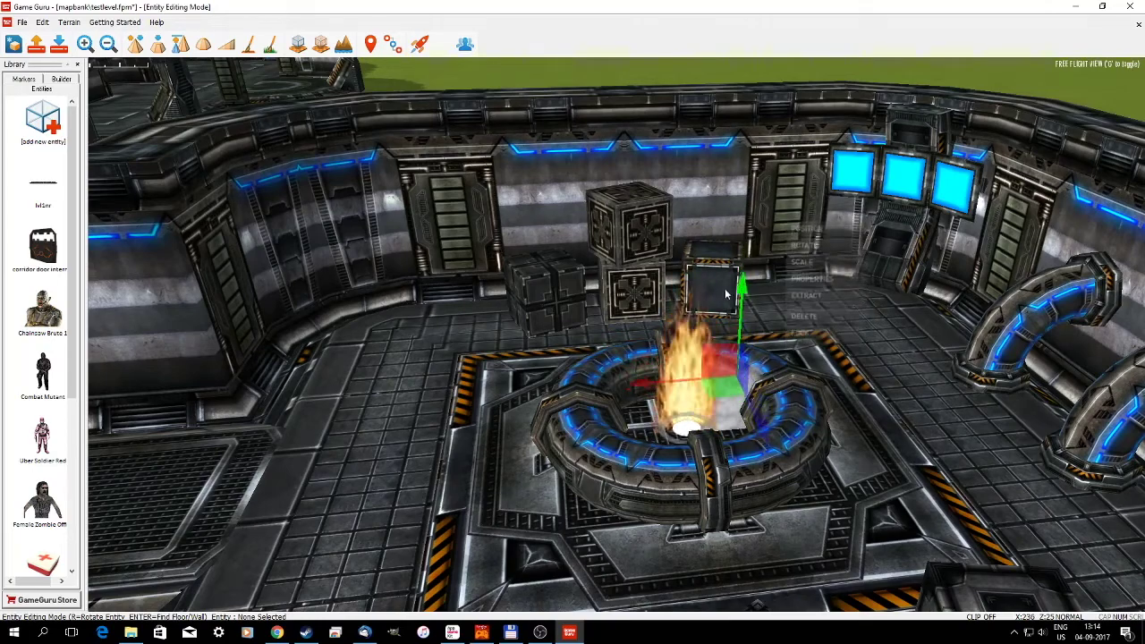
right_drag(758, 377, 824, 400)
key(d)
key(w)
mouse_move(798, 231)
mouse_down()
mouse_move(803, 288)
mouse_move(797, 230)
mouse_up()
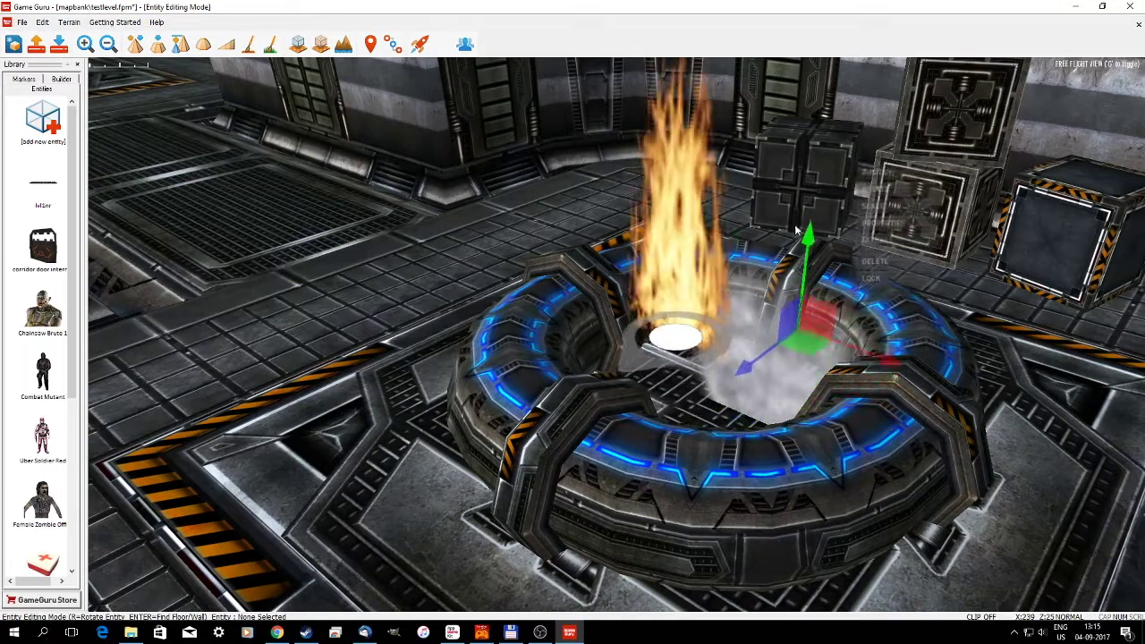
drag(792, 191, 785, 260)
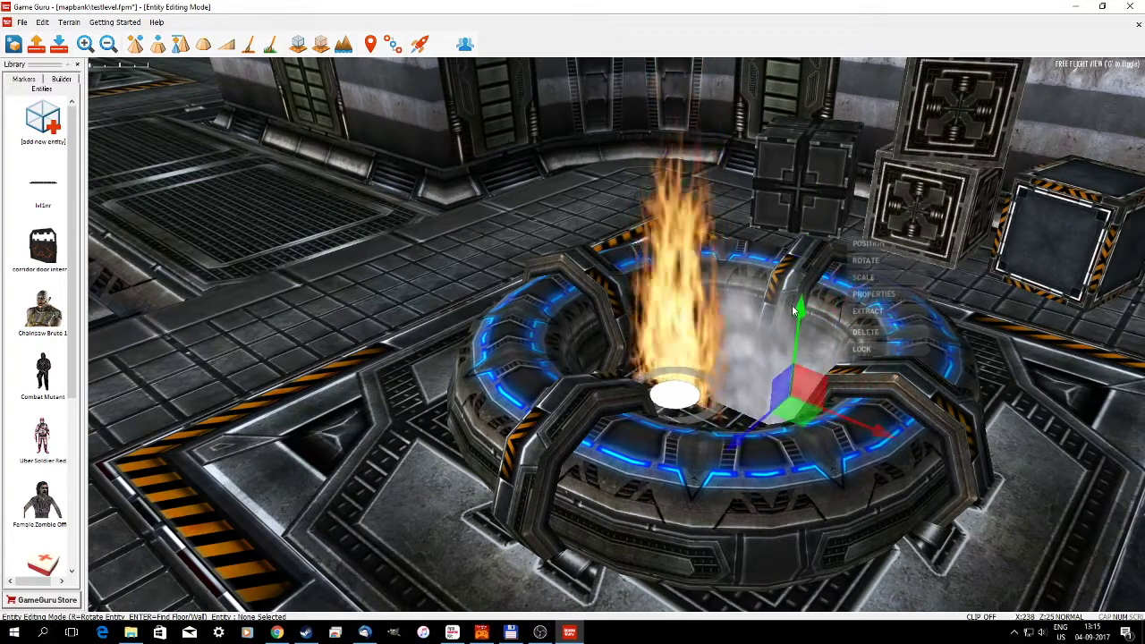
drag(790, 318, 839, 95)
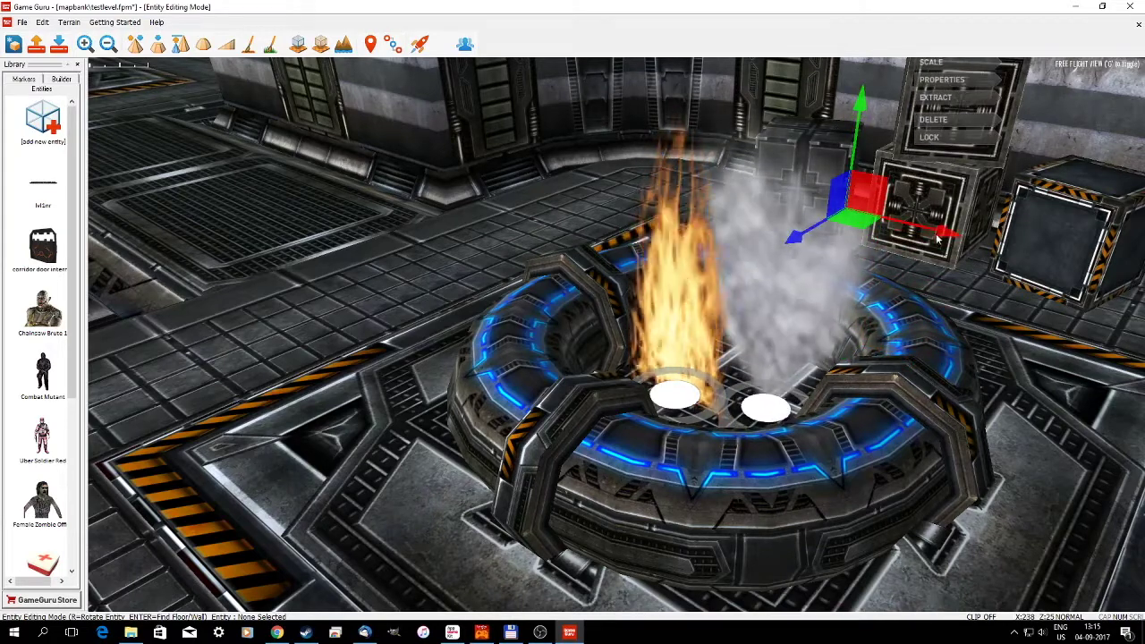
drag(948, 233, 869, 231)
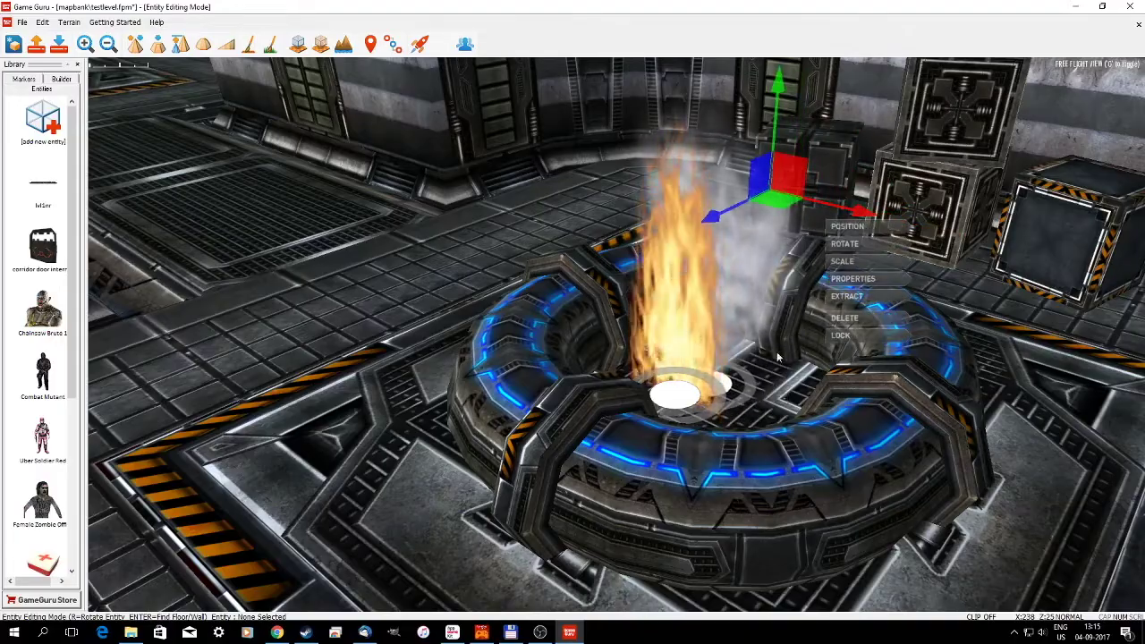
- Move the Fire 1 flame close up against the White Smoke along the depth axis, judging the gap from the side
key(a)
right_drag(867, 231, 813, 362)
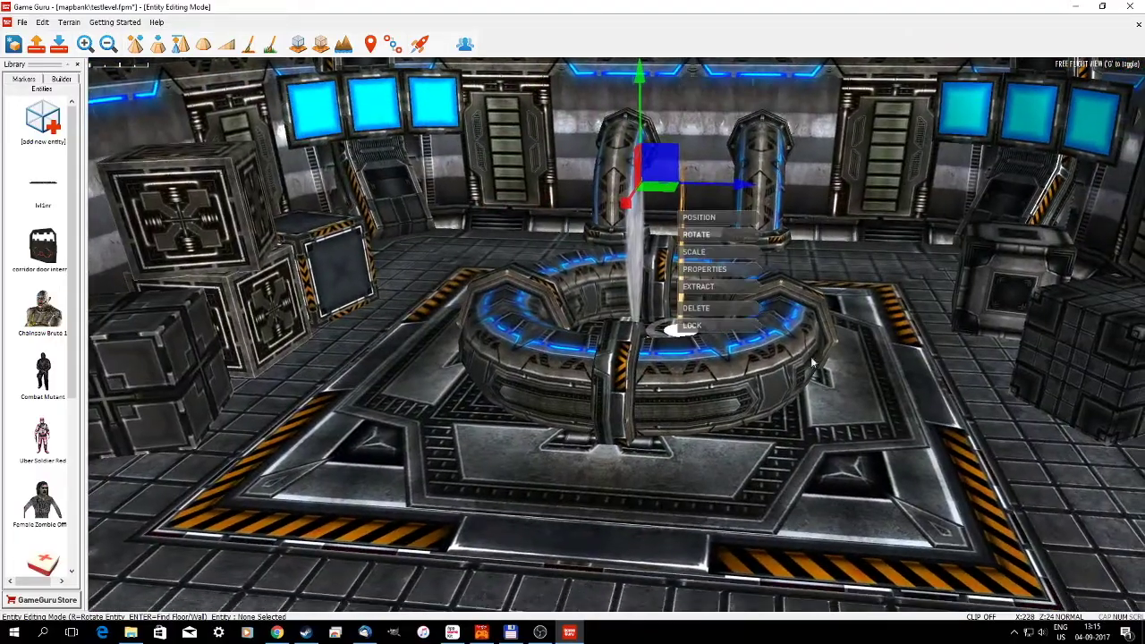
click(683, 195)
drag(767, 203, 630, 251)
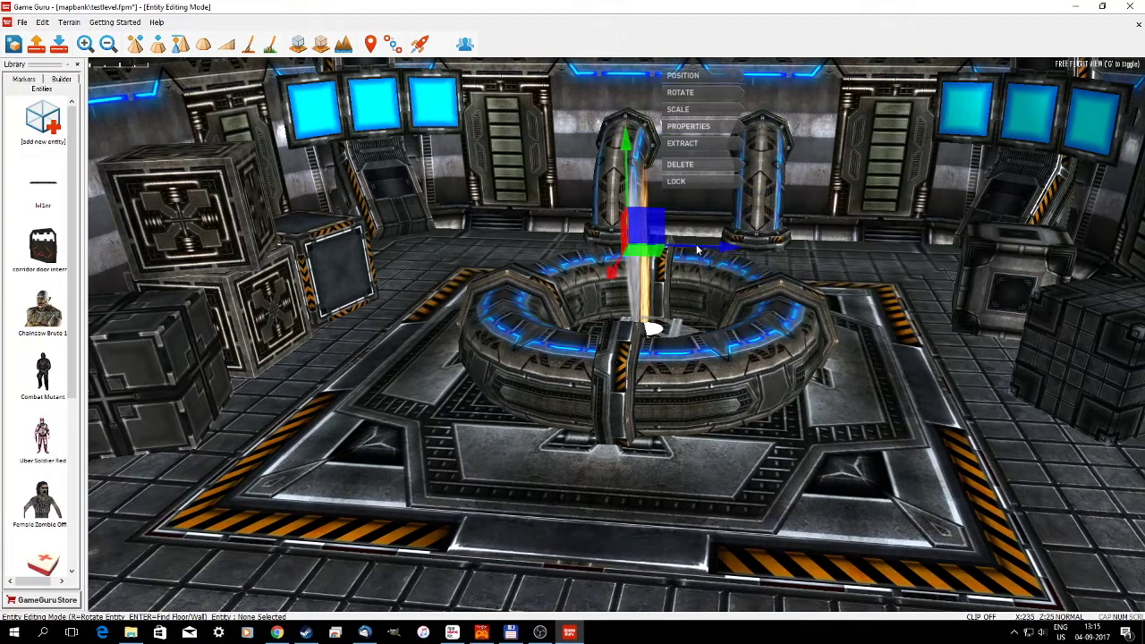
click(725, 247)
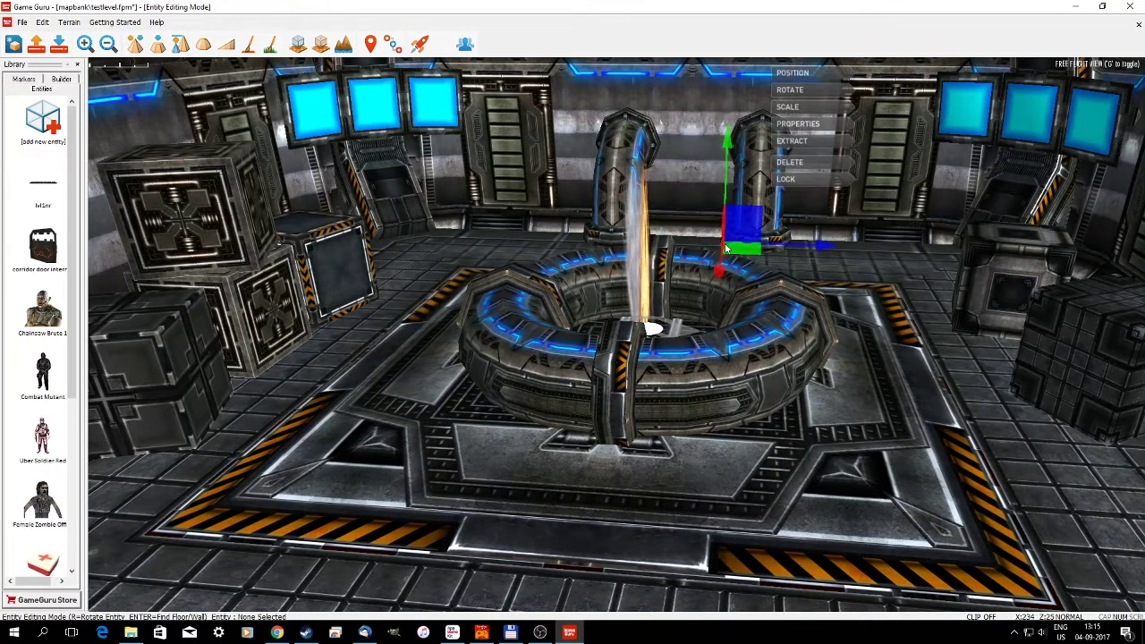
click(632, 260)
drag(732, 261, 720, 260)
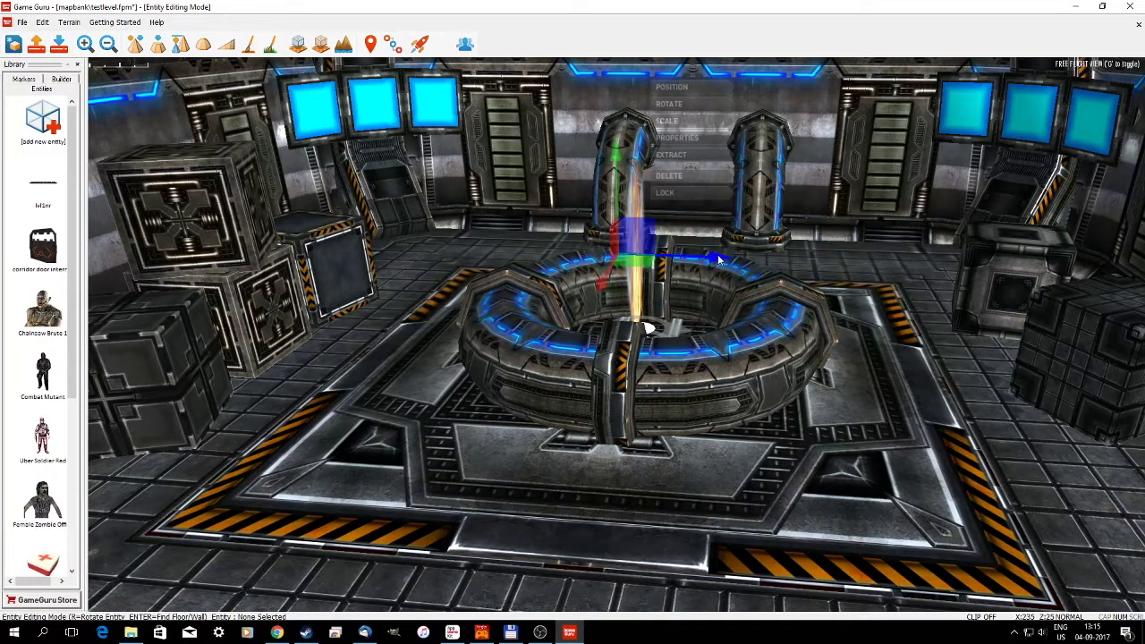
- Scale up the White Smoke so that it spreads out around the flame, and return it to position mode
key(d)
right_drag(716, 322, 528, 340)
key(w)
key(s)
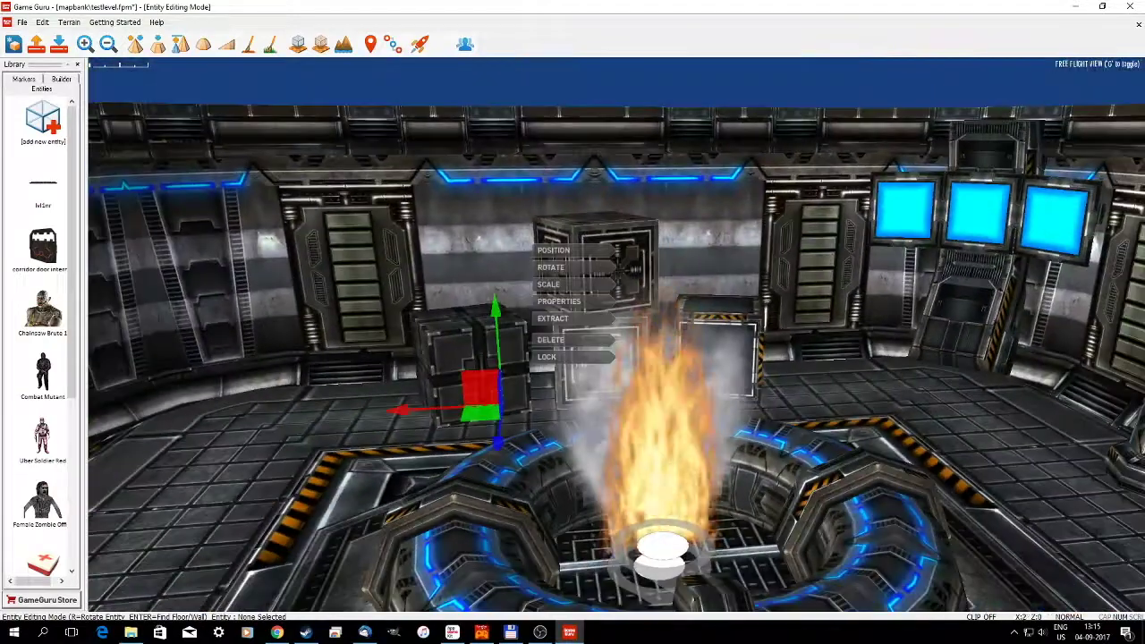
click(745, 330)
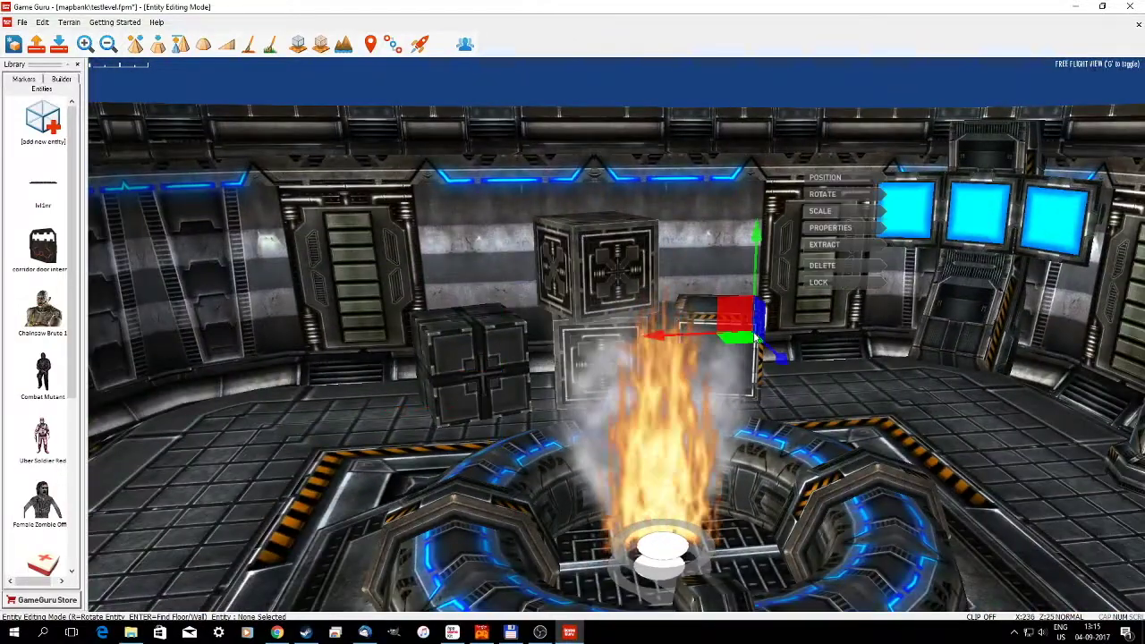
click(828, 211)
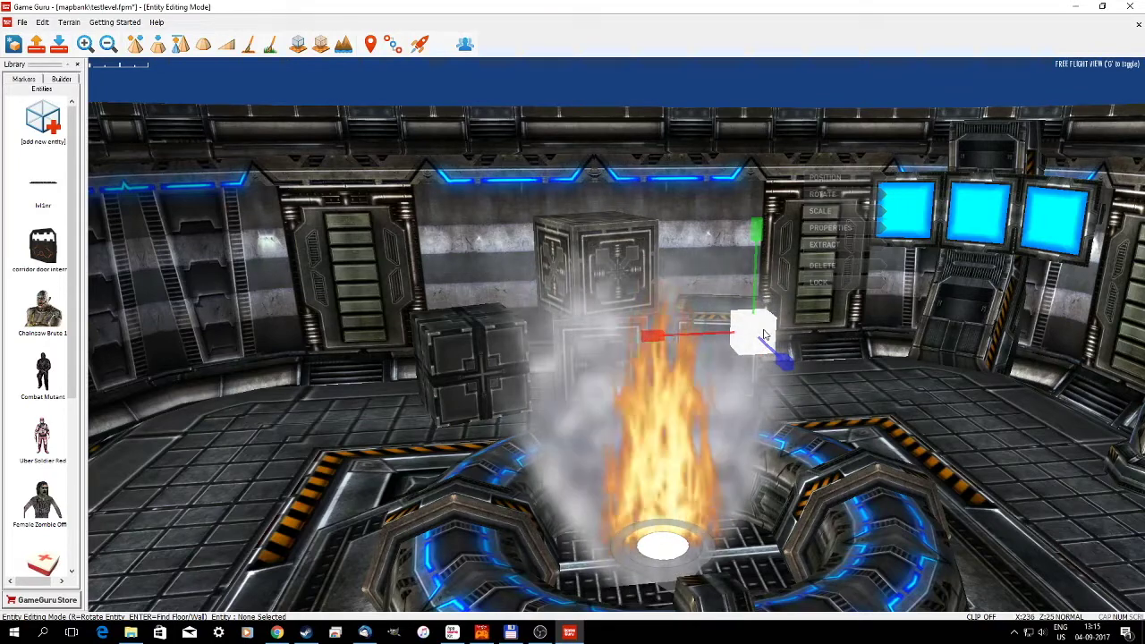
click(822, 194)
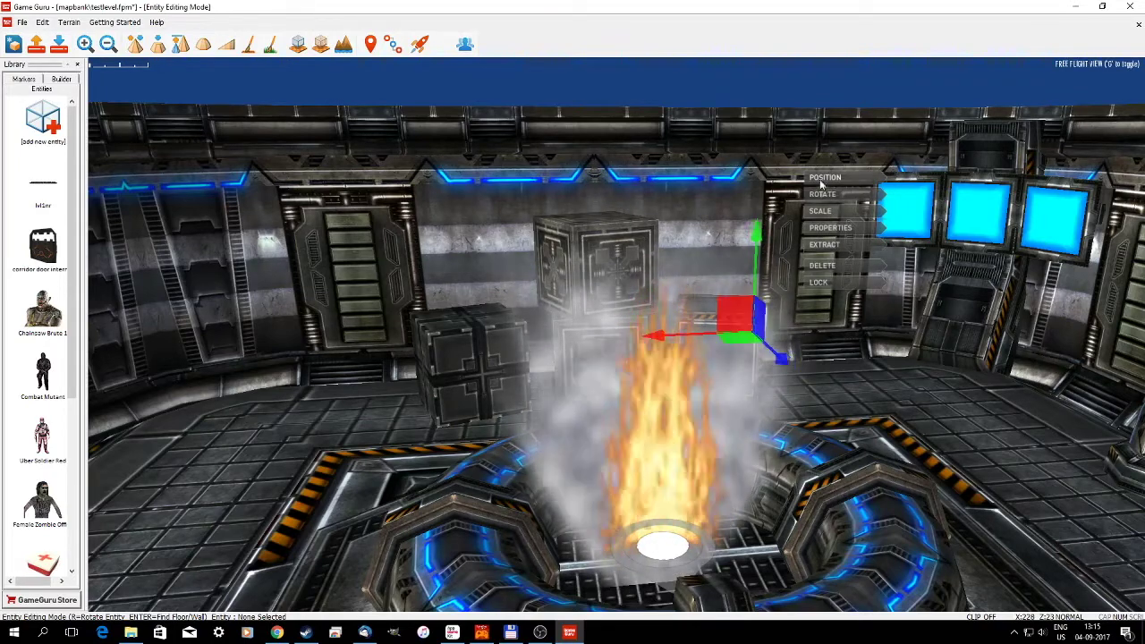
drag(764, 186, 786, 51)
- Look over the remaining rooms, corridors and placed enemies from above, ending at the player start marker
right_drag(785, 81, 1128, 300)
key(w)
key(s)
right_drag(572, 336, 751, 358)
key(s)
key(s)
right_drag(170, 313, 168, 359)
scroll(27, 365, down, 3)
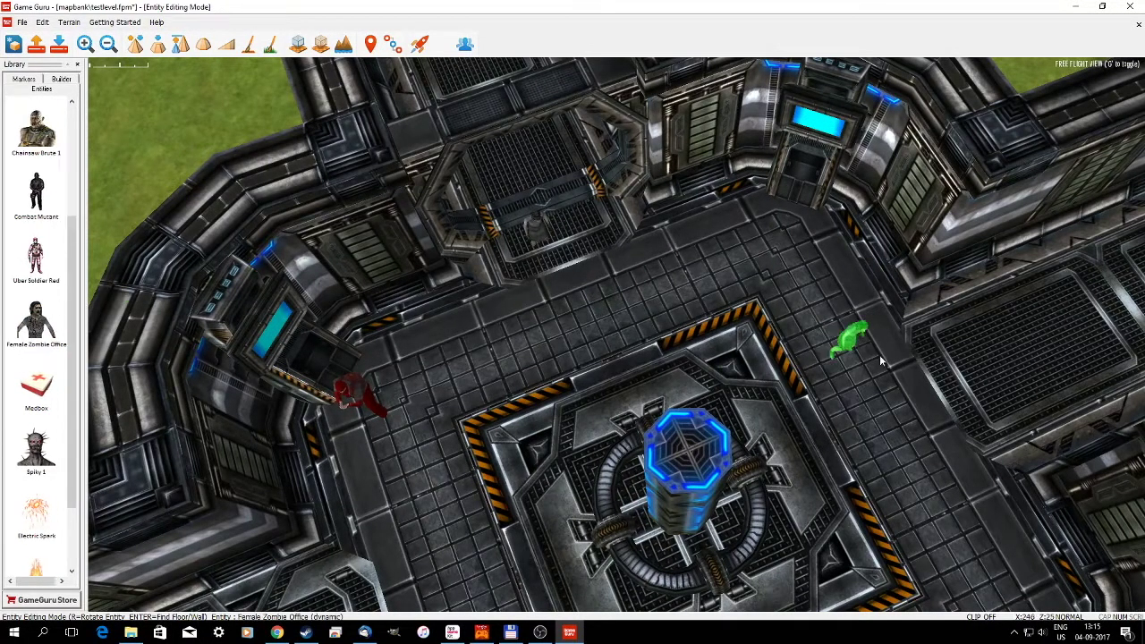
click(775, 245)
right_drag(814, 301, 898, 267)
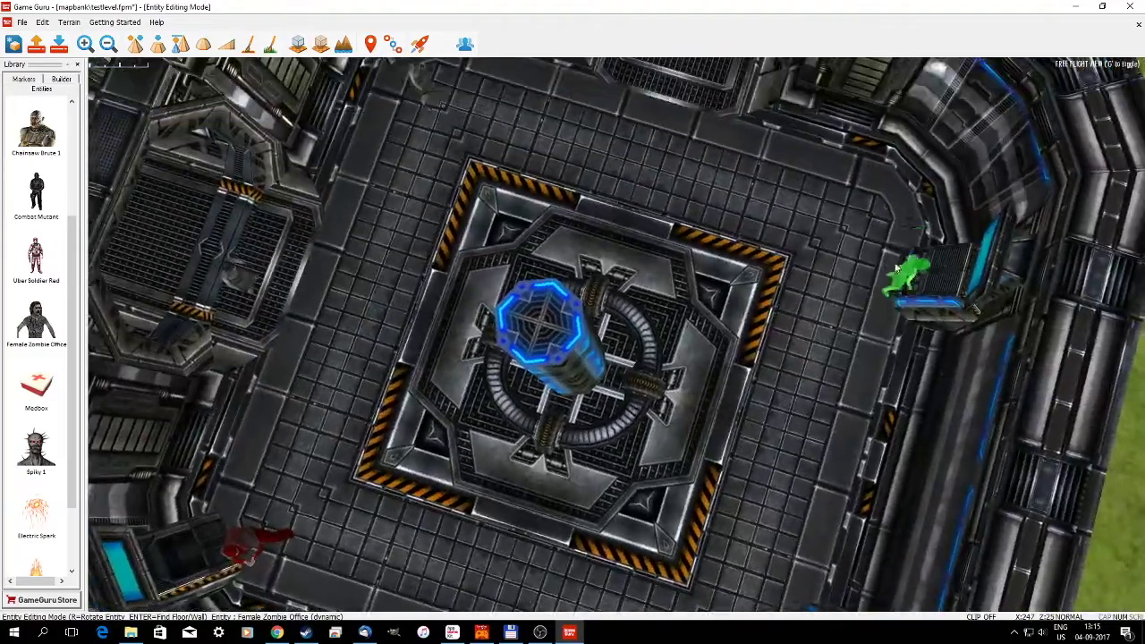
right_drag(753, 223, 307, 251)
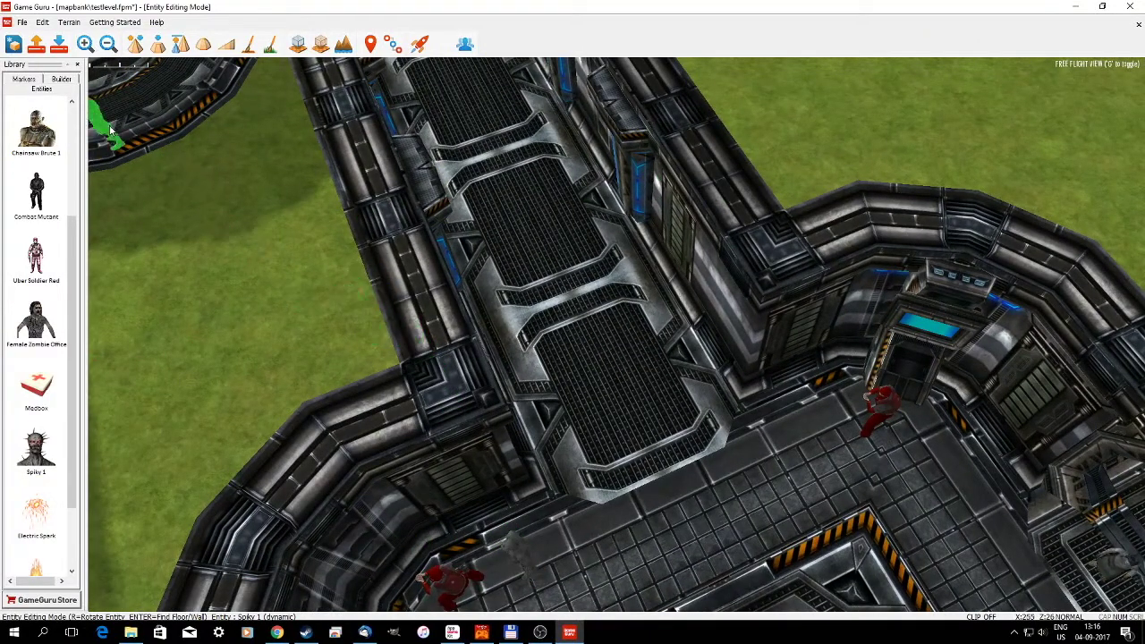
mouse_move(616, 268)
right_down()
mouse_move(597, 134)
mouse_move(640, 120)
right_up()
key(w)
key(a)
right_drag(385, 134, 501, 203)
- Save the level and convert it with GG Loader, using the existing folder and map settings
click(21, 22)
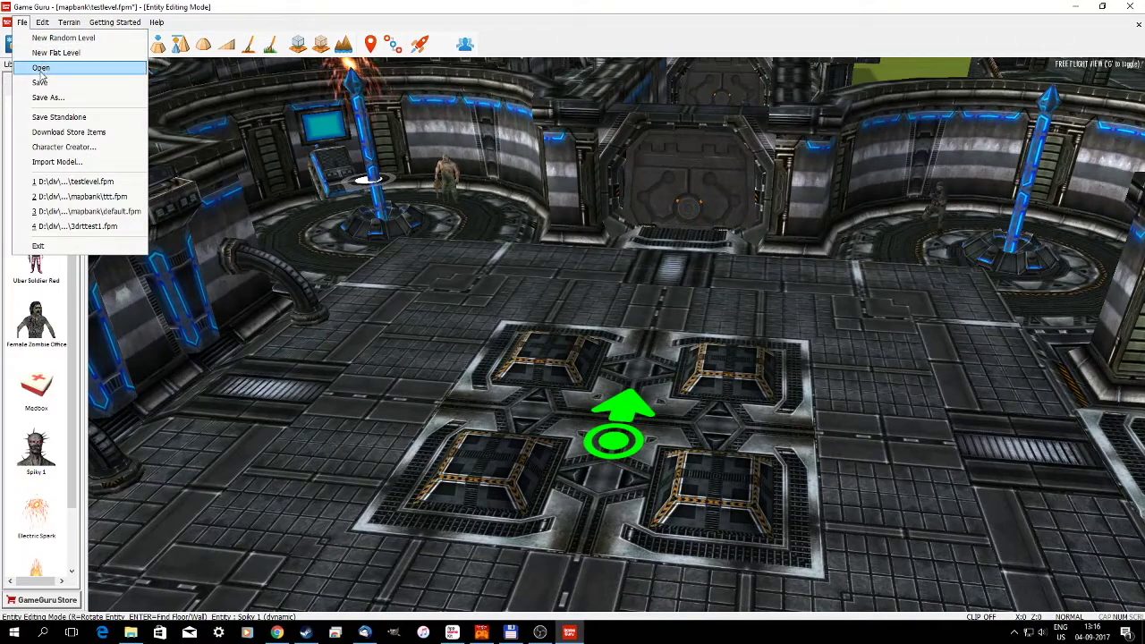
click(42, 79)
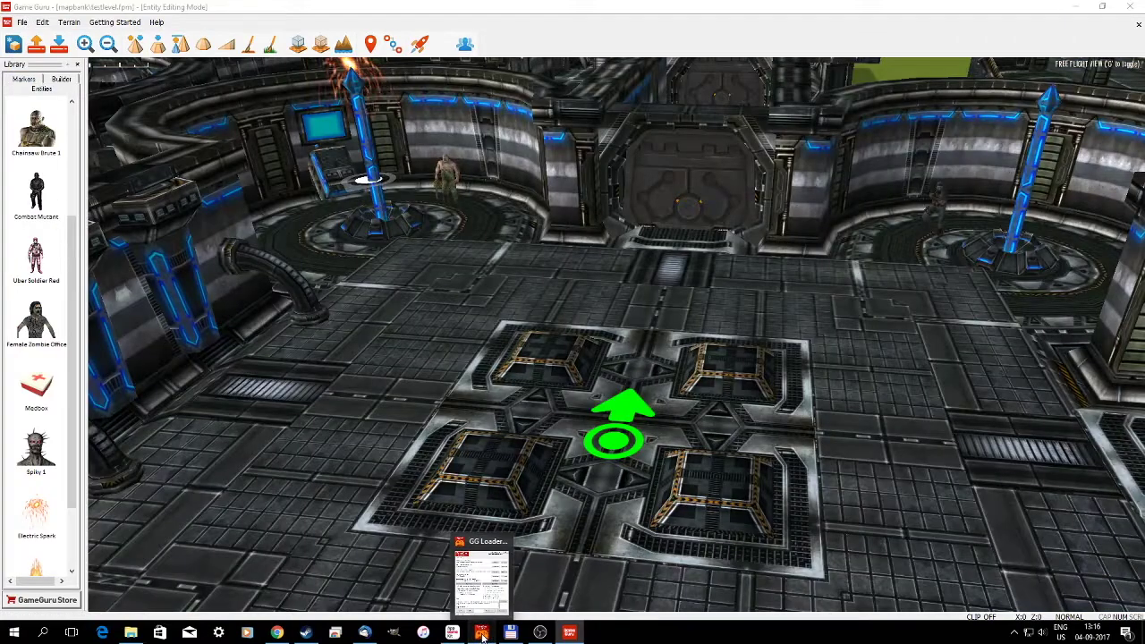
click(482, 633)
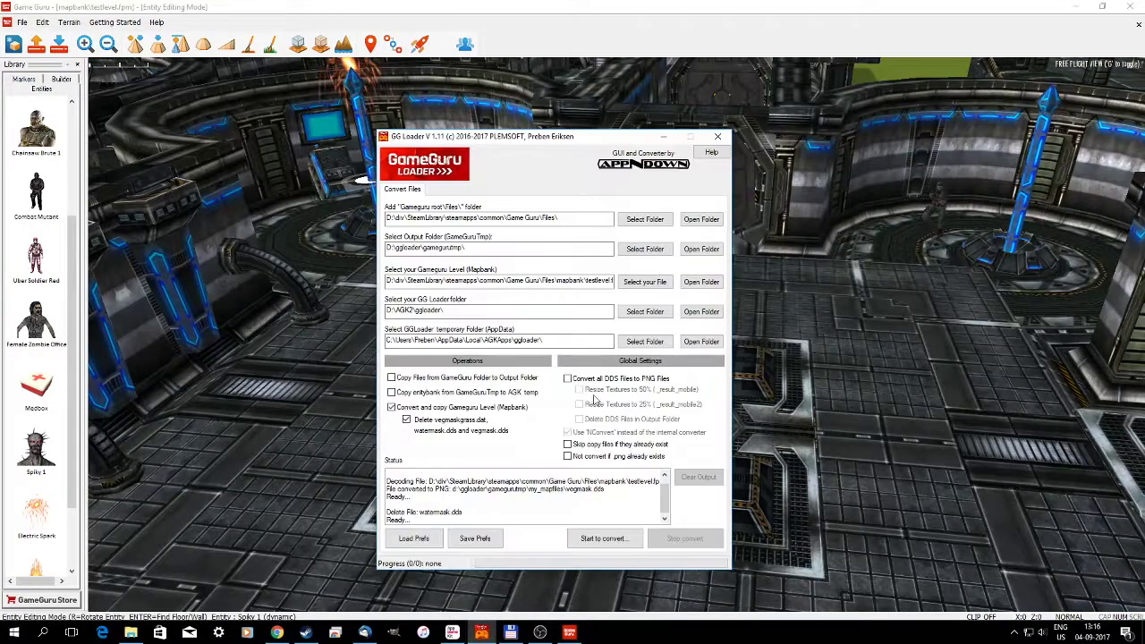
click(604, 540)
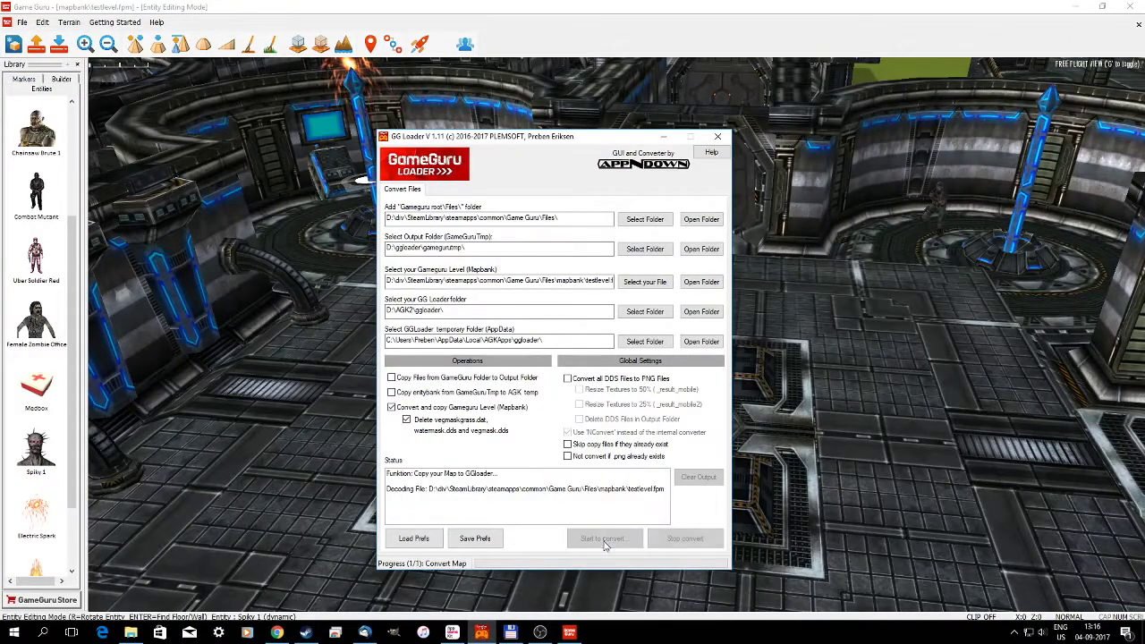
- Run the converted level in AGK and playtest the start area, fighting the enemies and checking the spark on the blue pillar
click(457, 634)
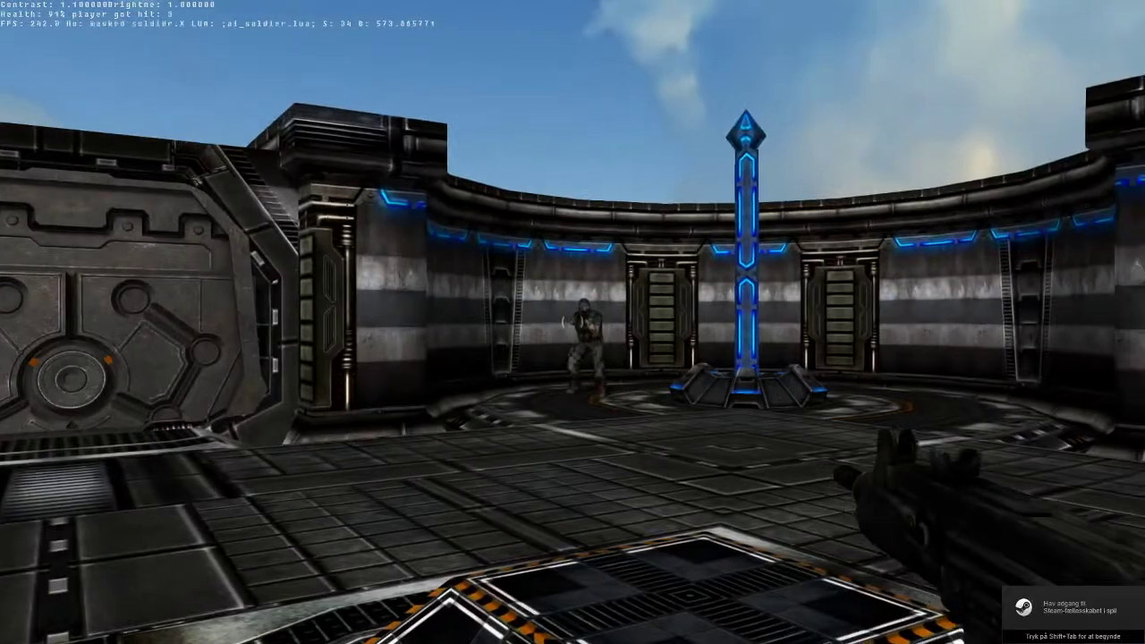
click(573, 322)
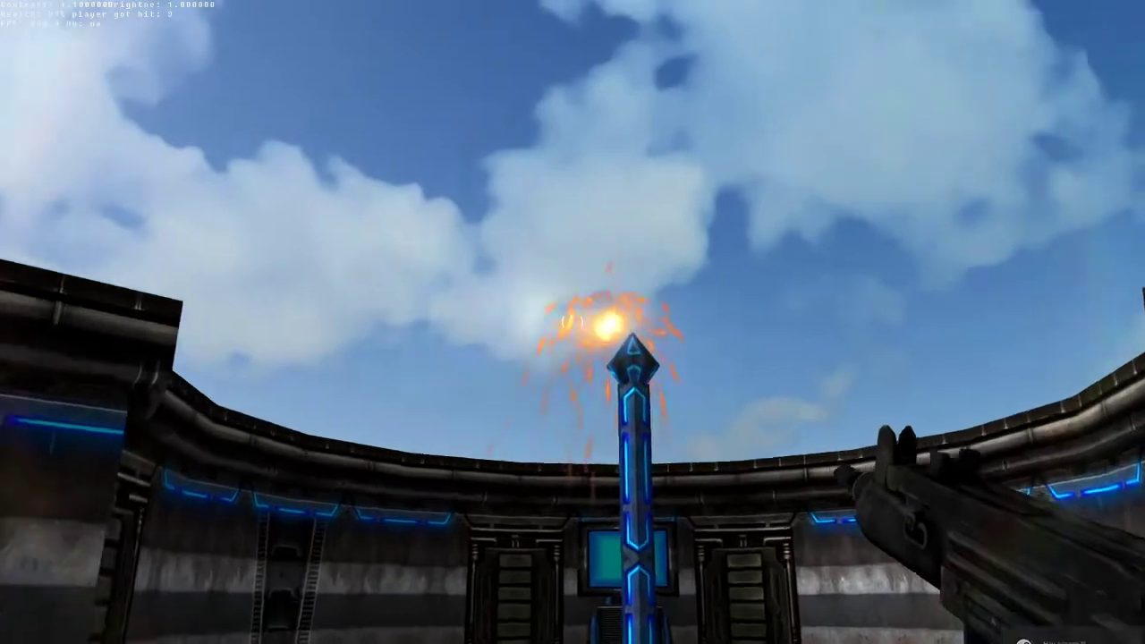
key(d)
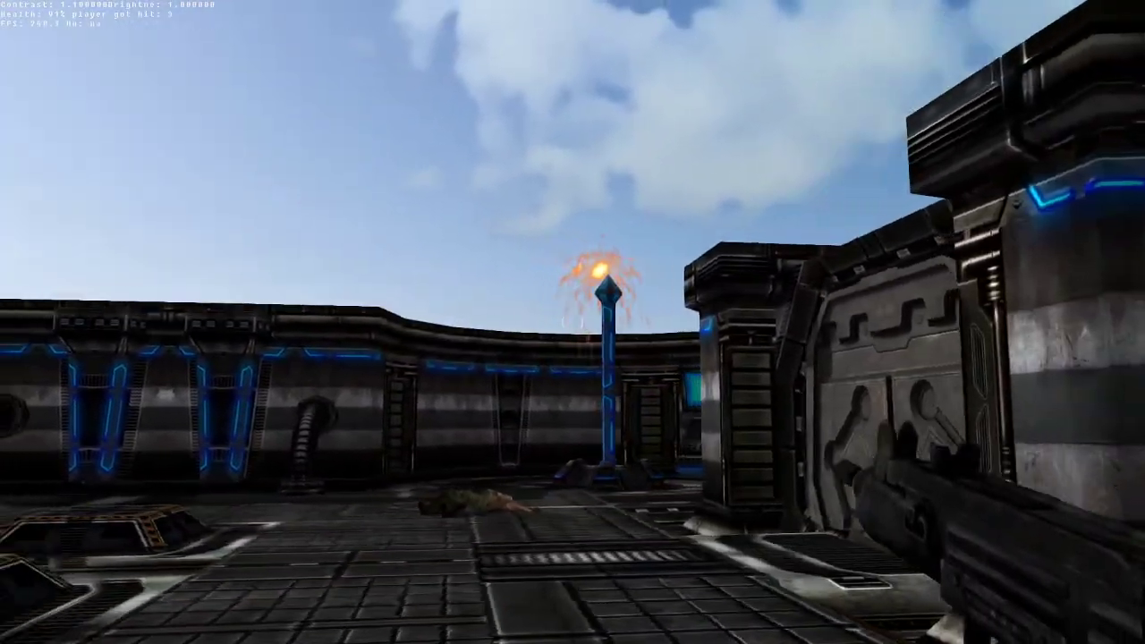
key(a)
key(w)
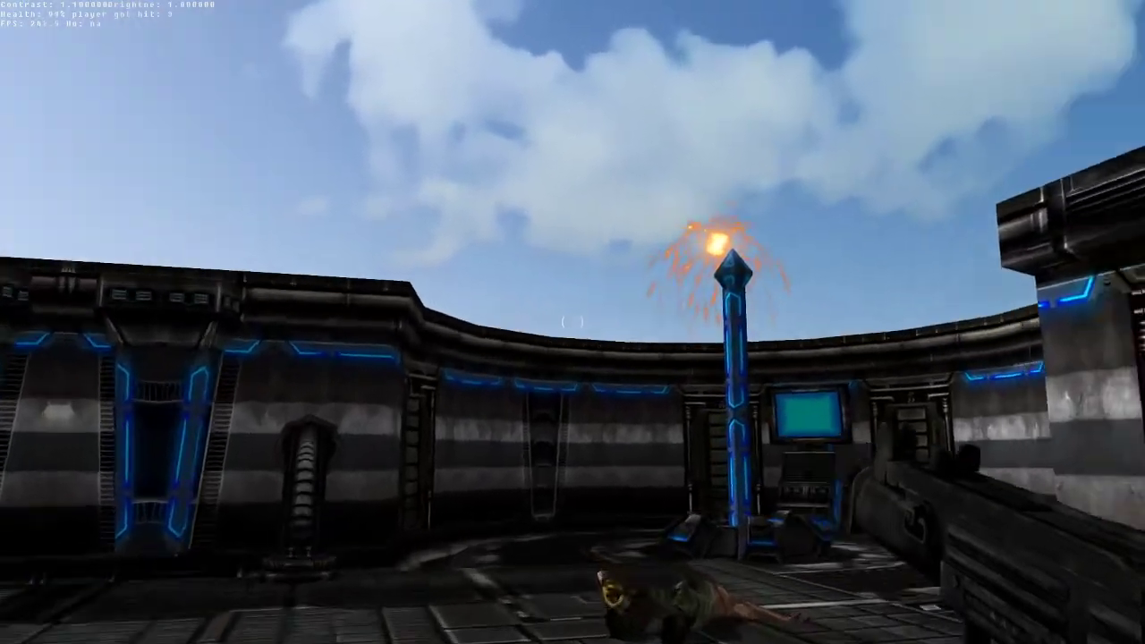
key(a)
key(s)
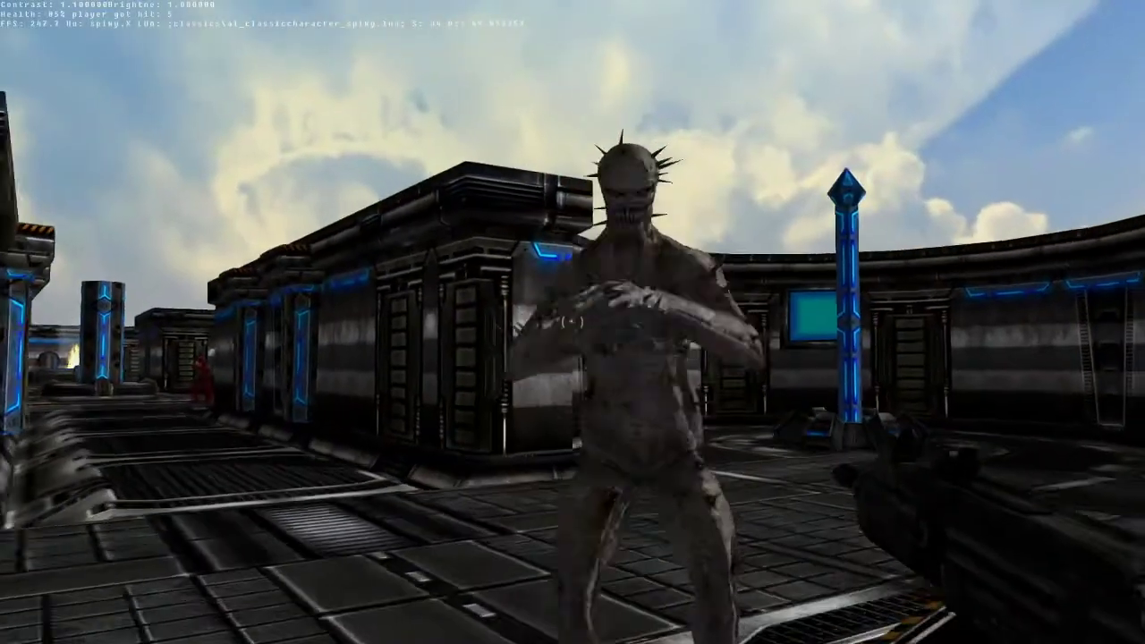